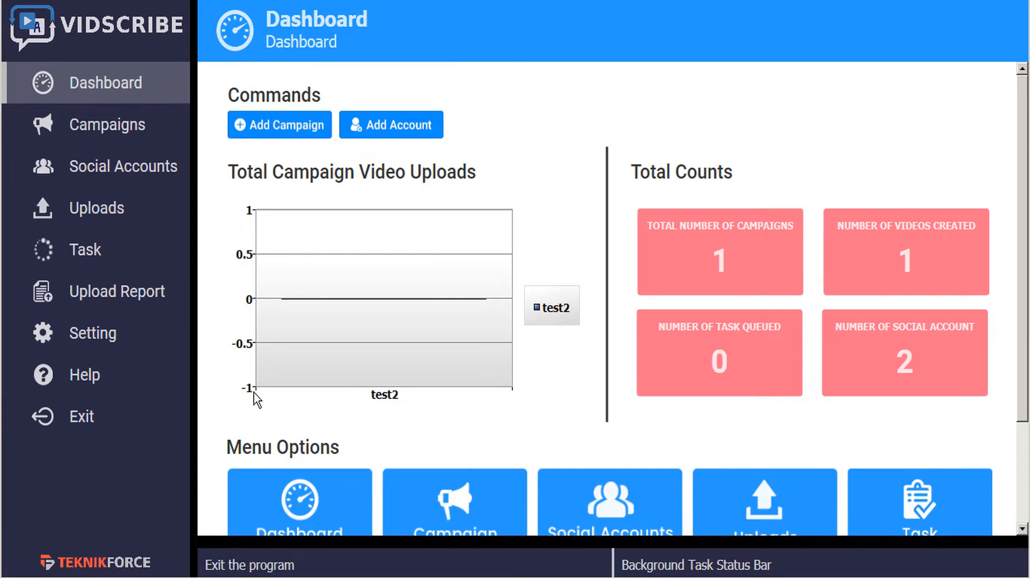
Open the sample text translation panel from the dashboard's status bar and select a word in the translation
scroll(250, 403, "down", 3)
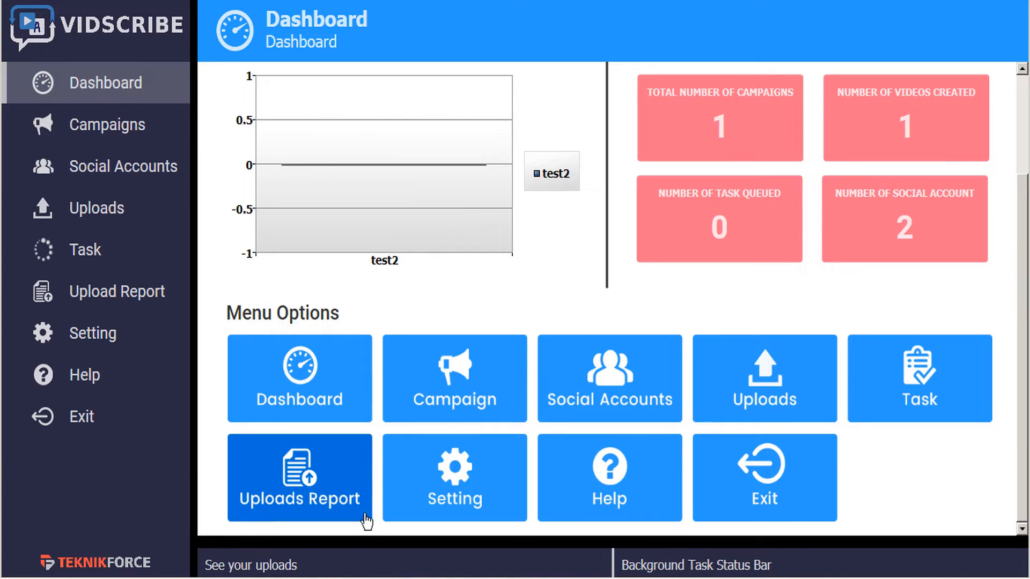
left_click(374, 544)
double_click(394, 476)
left_click(394, 476)
double_click(394, 476)
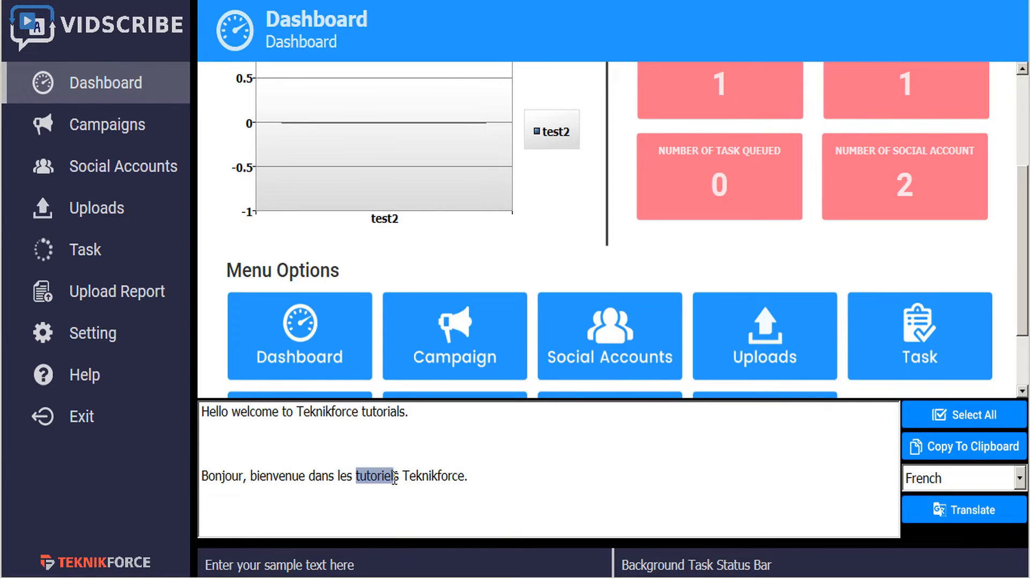
Select the French translation line and delete it from the sample text box
left_click_drag(487, 486, 481, 431)
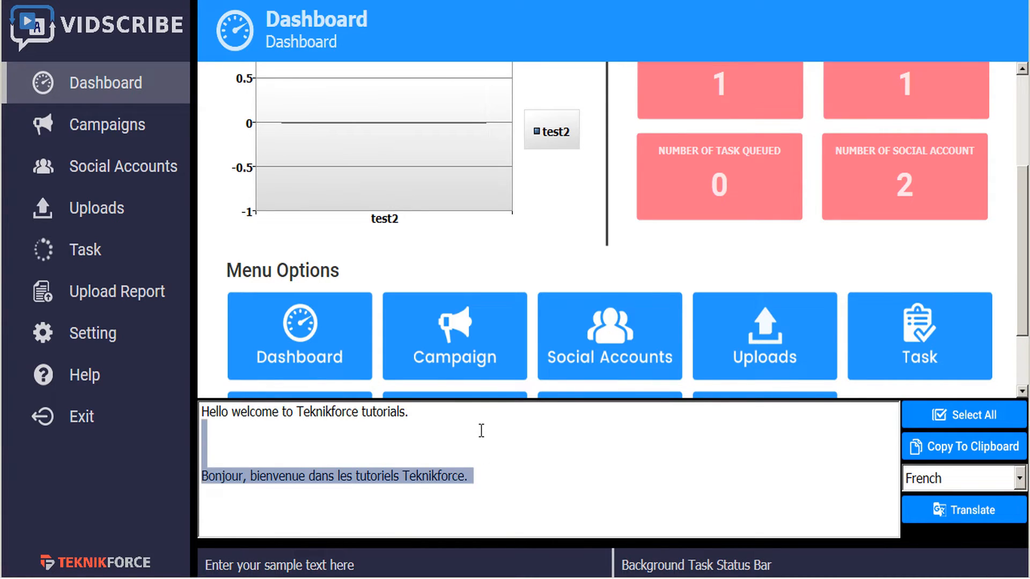
key("BackSpace")
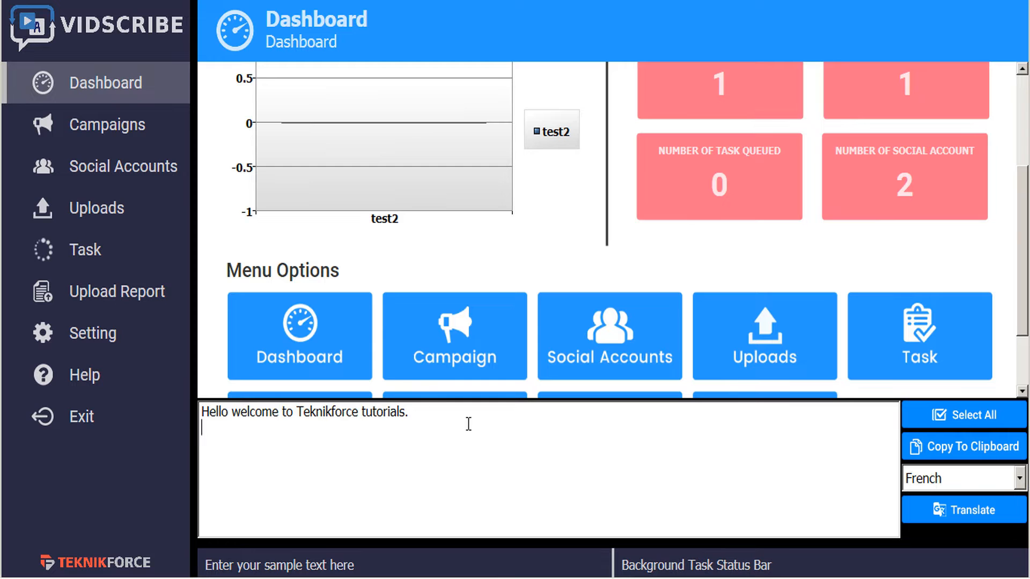
Translate the sample text into Hindi, then close the translation panel
left_click(968, 480)
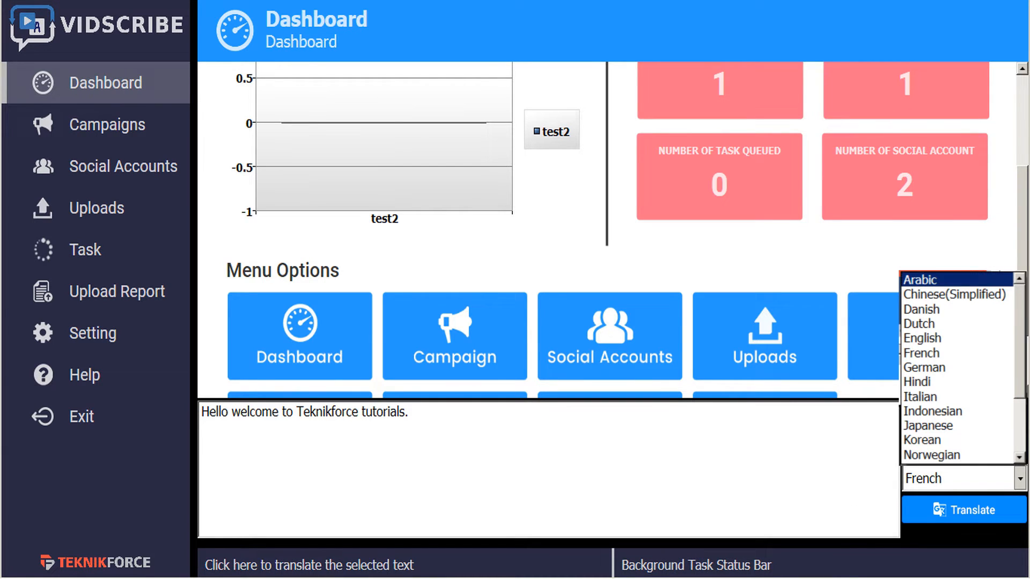
left_click(921, 382)
left_click(976, 512)
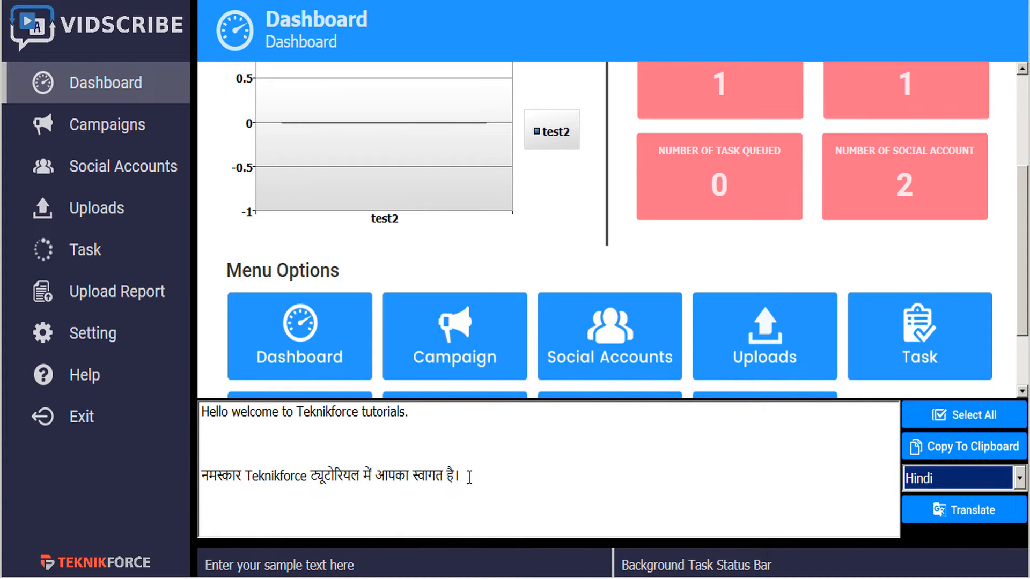
left_click(469, 551)
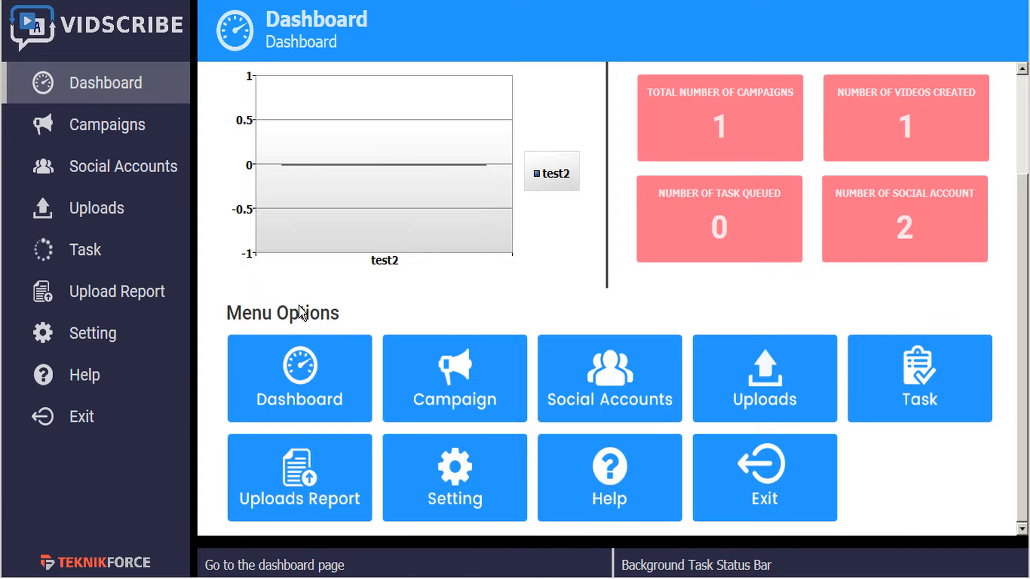
Open the application settings and view the subtitle background colour palette without changing it
scroll(299, 322, "up", 3)
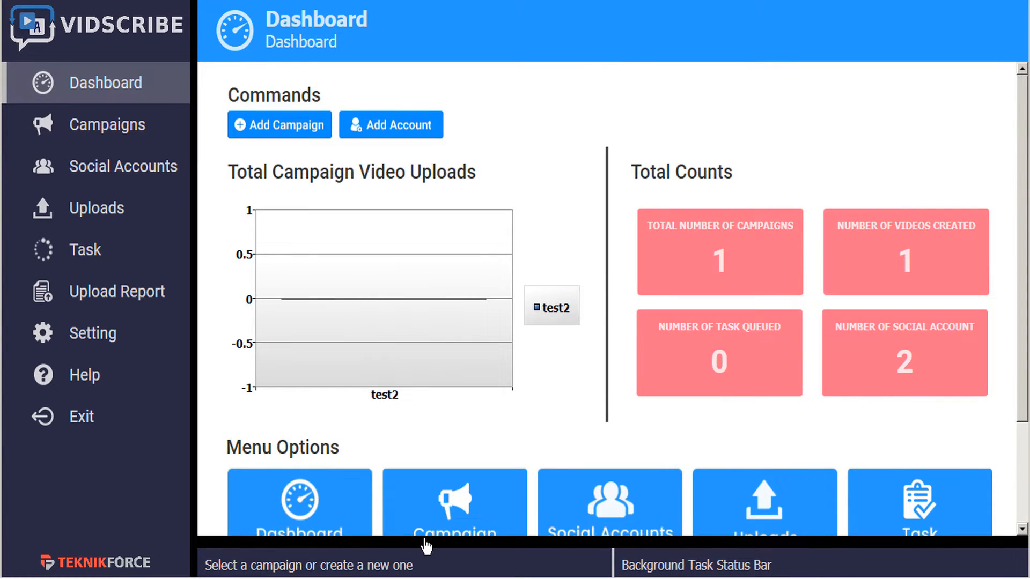
left_click(97, 339)
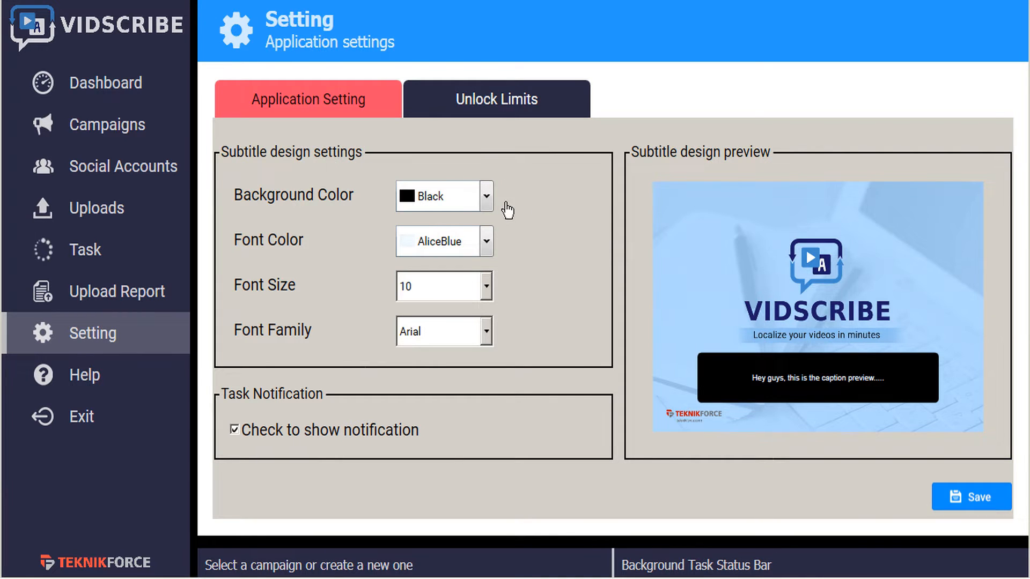
left_click(487, 196)
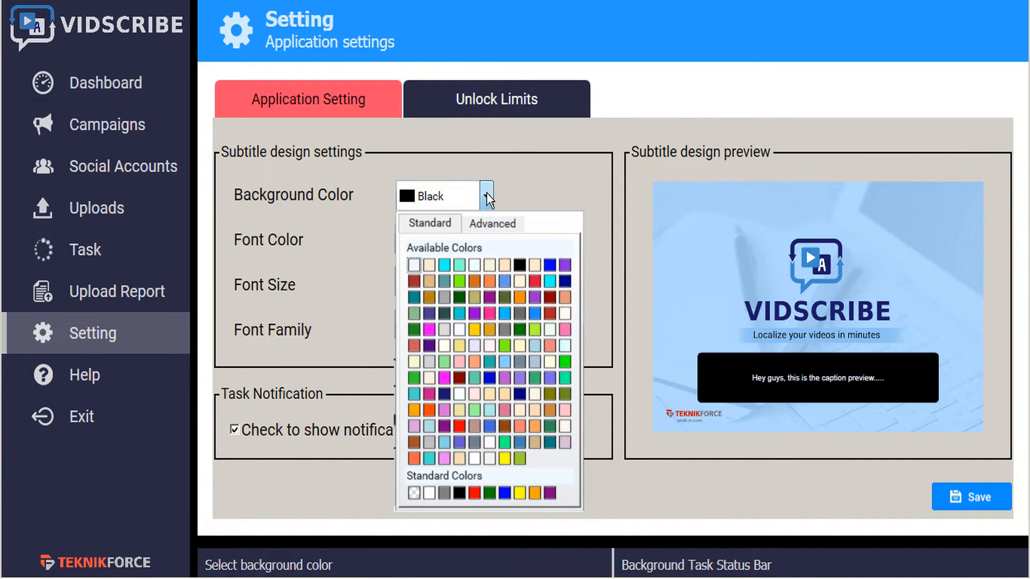
left_click(487, 196)
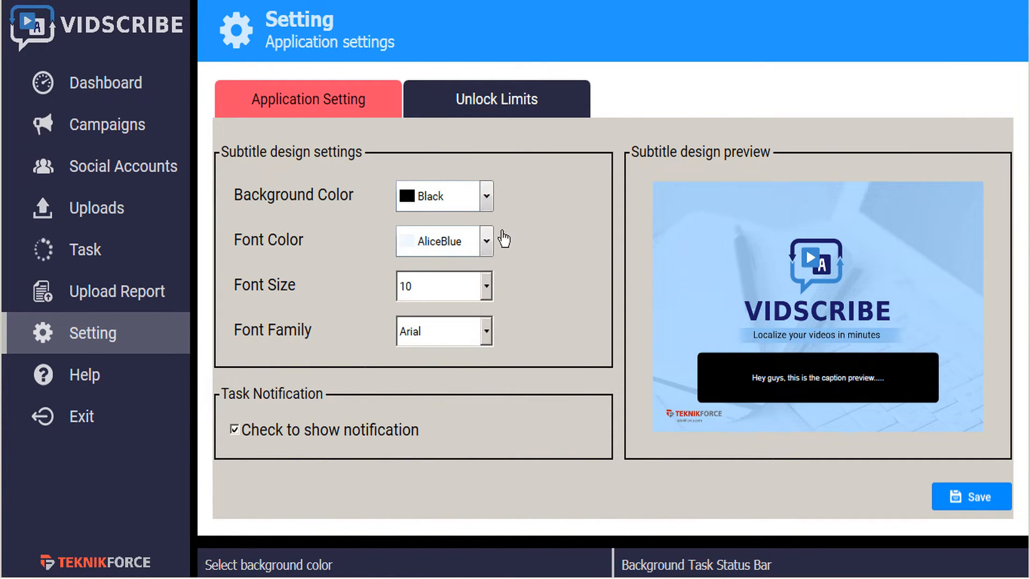
Set the subtitle font size to 14 and review the font family list, keeping Arial
left_click(486, 287)
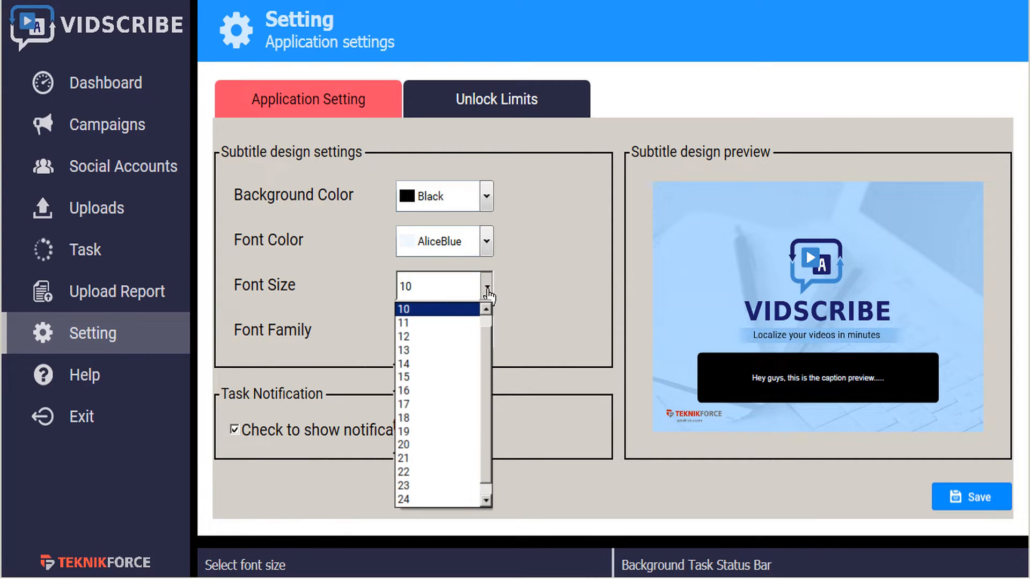
left_click(437, 364)
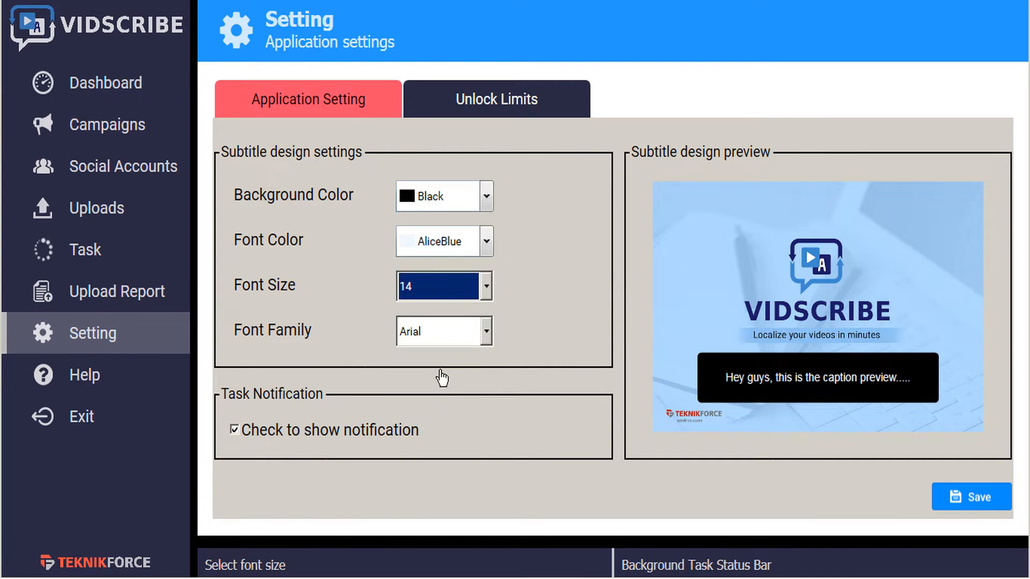
left_click(487, 338)
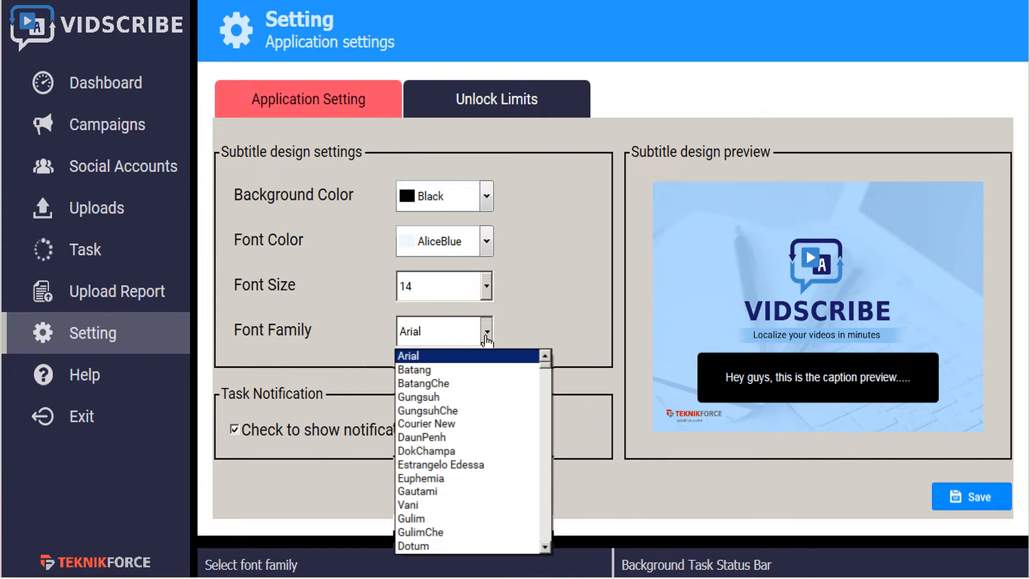
left_click(519, 332)
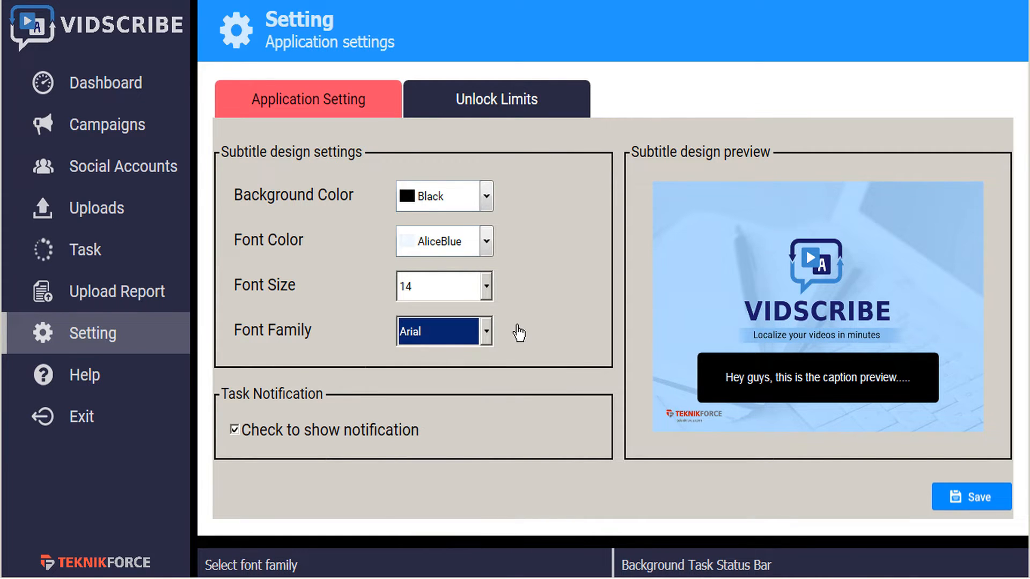
left_click(519, 332)
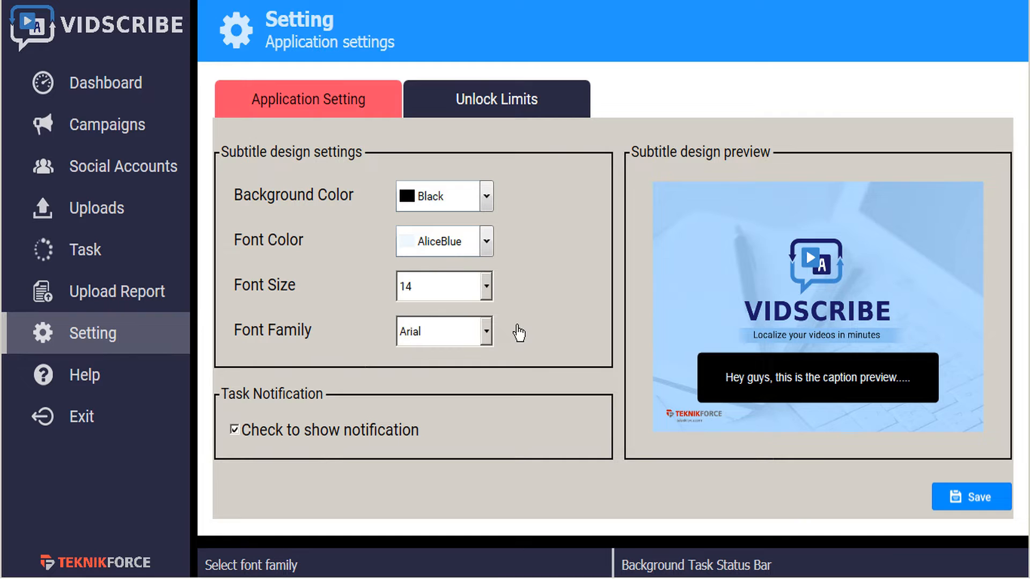
Set the subtitle font size to 12 and save the application settings
left_click(486, 288)
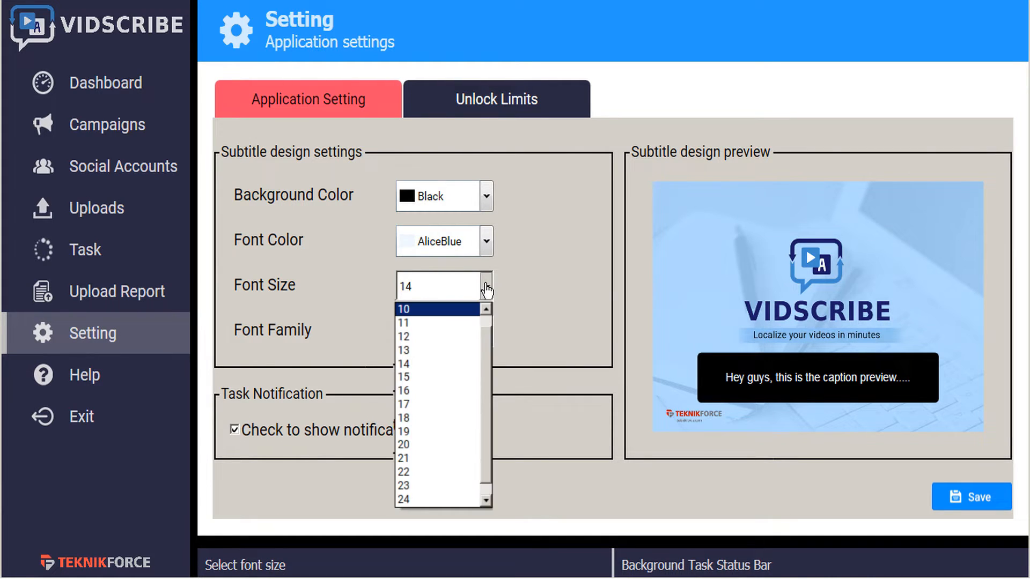
left_click(418, 336)
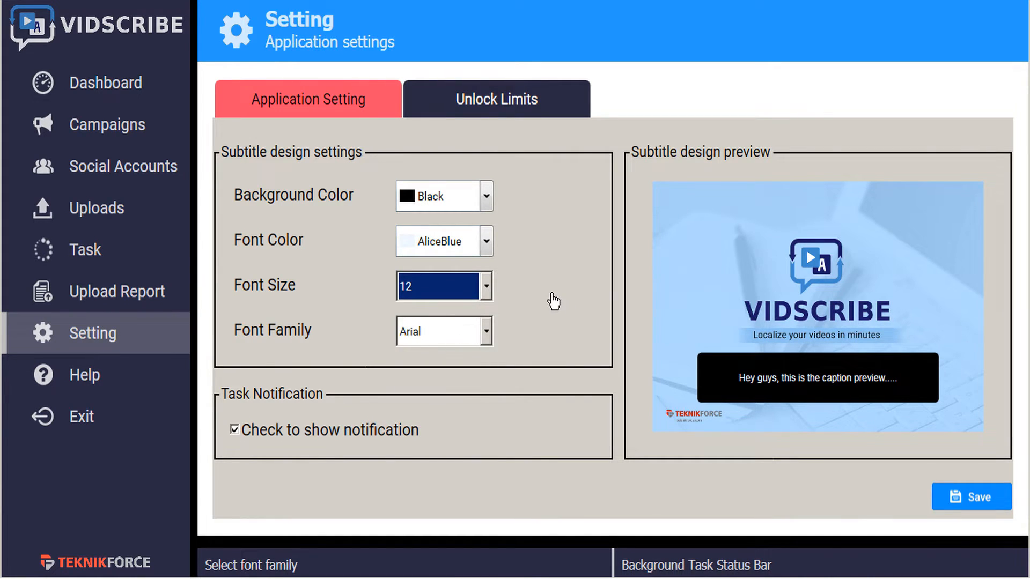
left_click(553, 299)
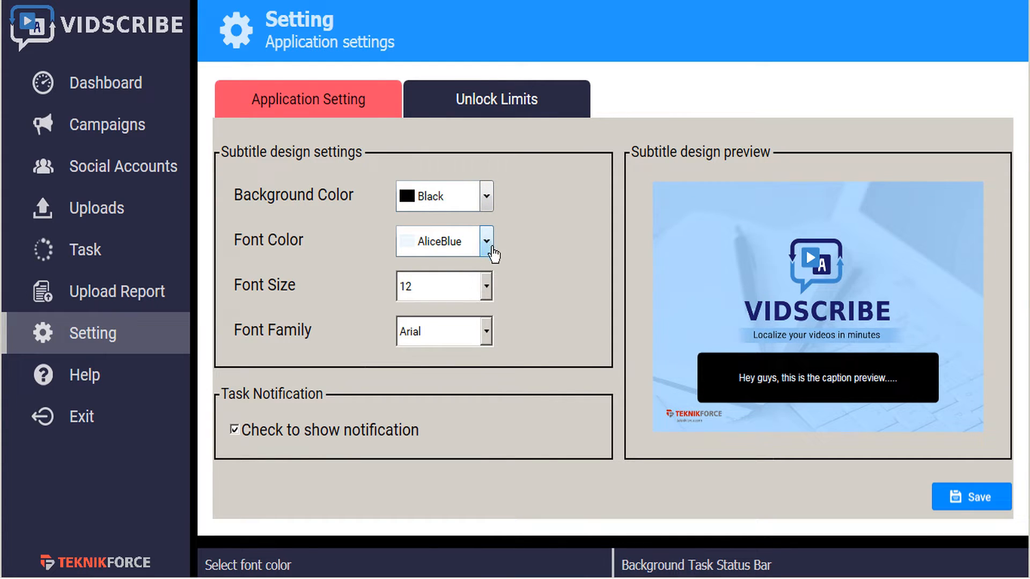
left_click(986, 499)
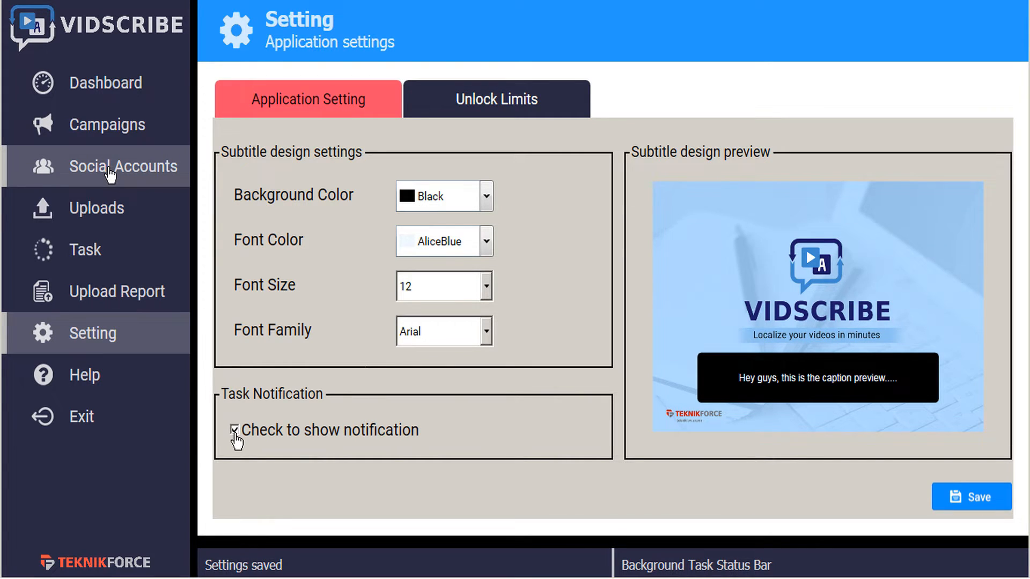
Open Social Accounts, start adding a YouTube account, and close the Google sign-in window
left_click(136, 172)
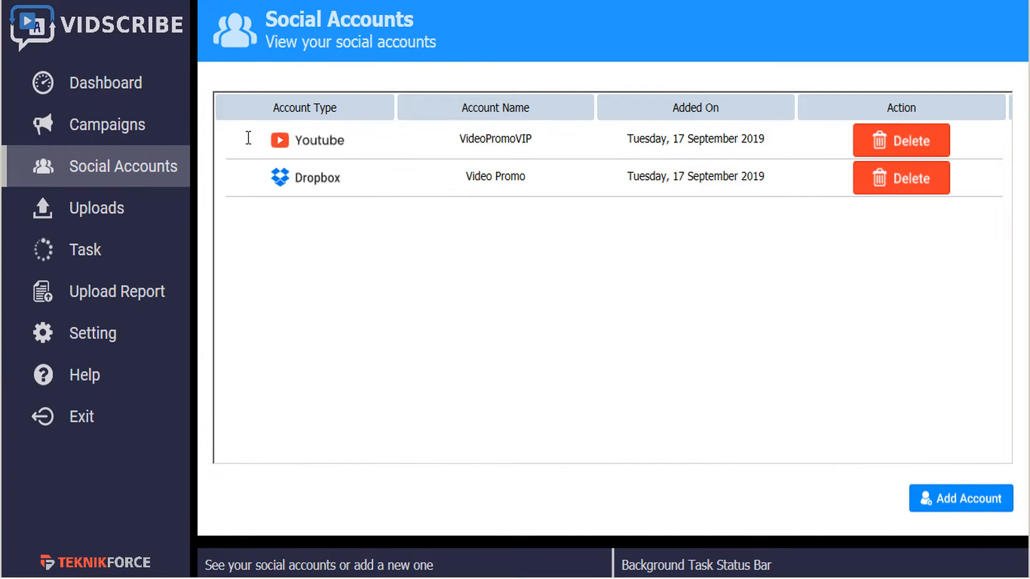
left_click(963, 507)
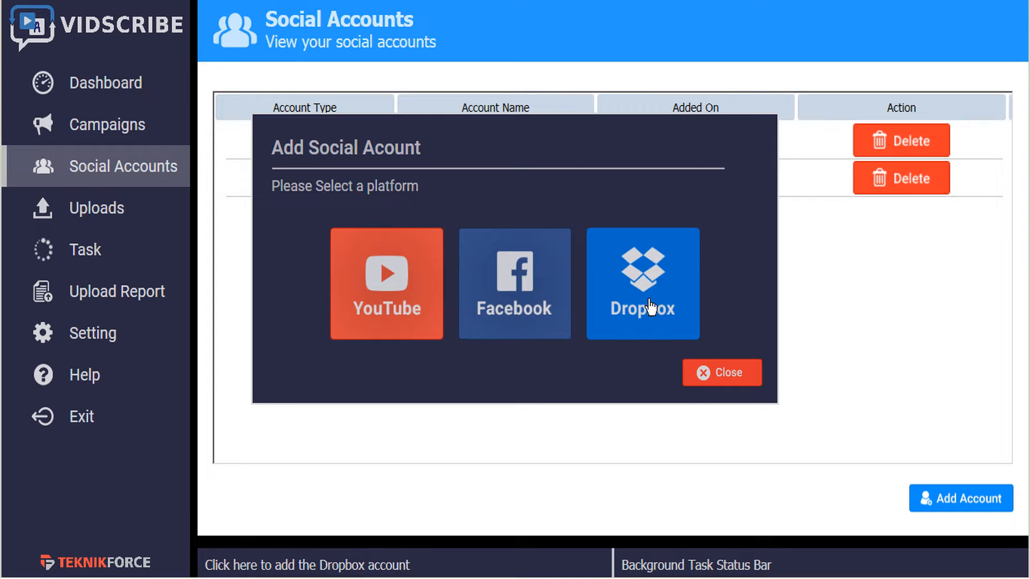
left_click(384, 291)
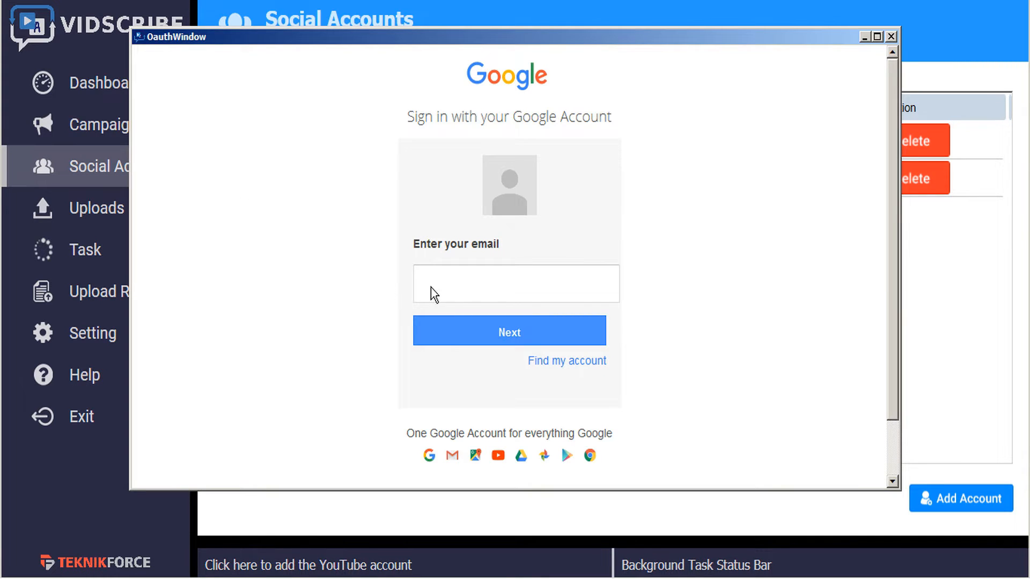
left_click(891, 37)
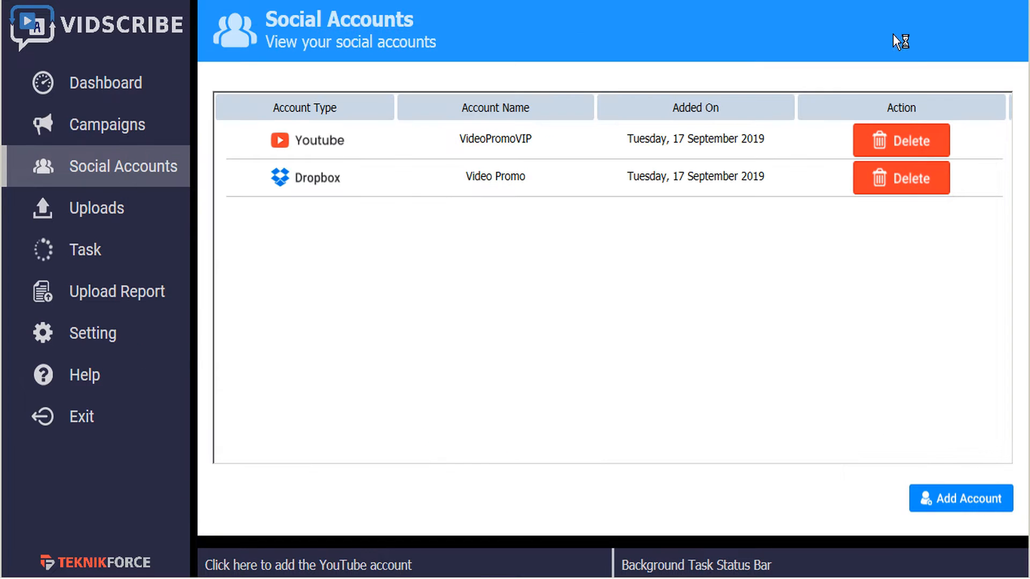
Start adding a Facebook account and close the Facebook login window
left_click(963, 504)
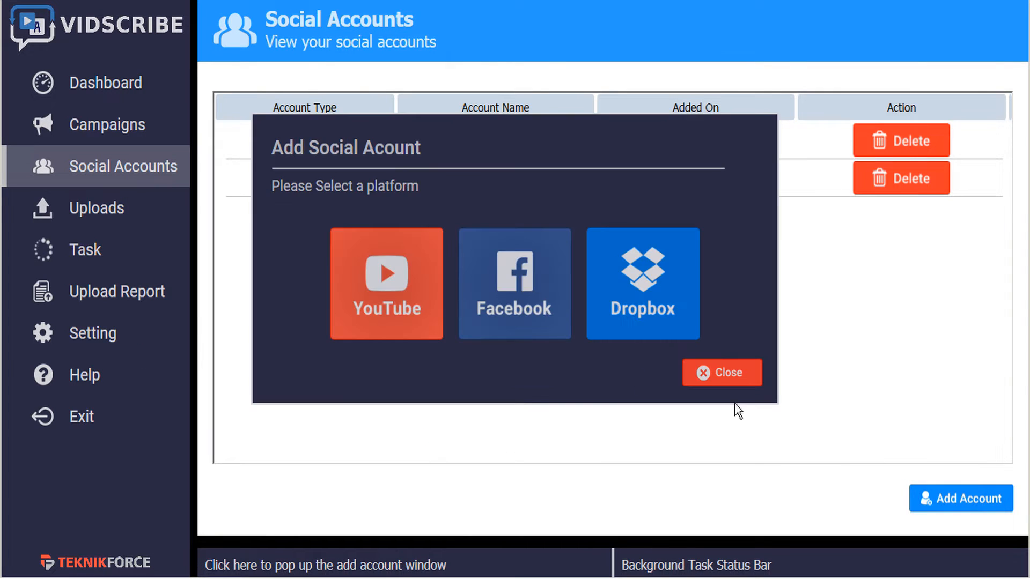
left_click(528, 315)
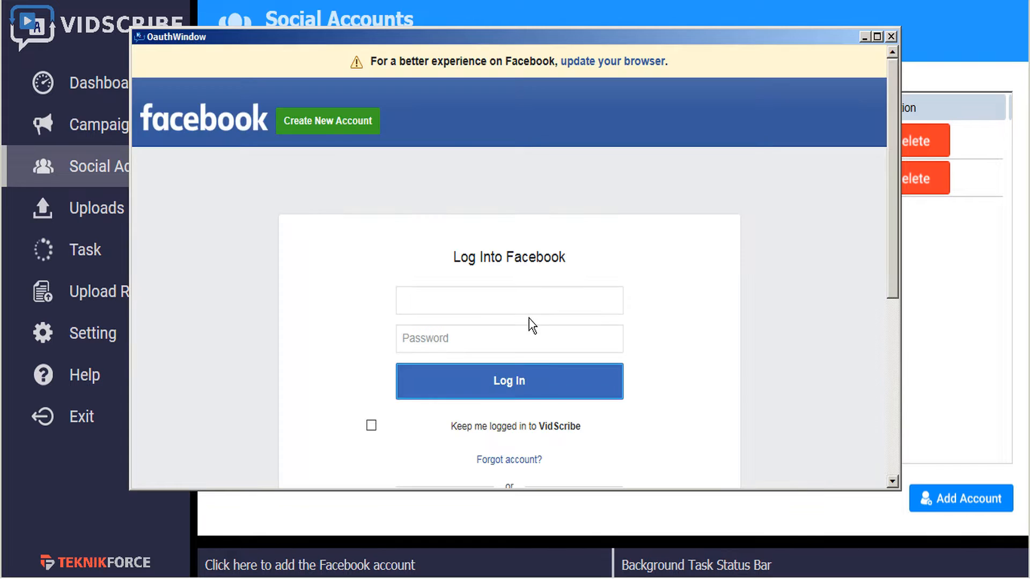
left_click(889, 36)
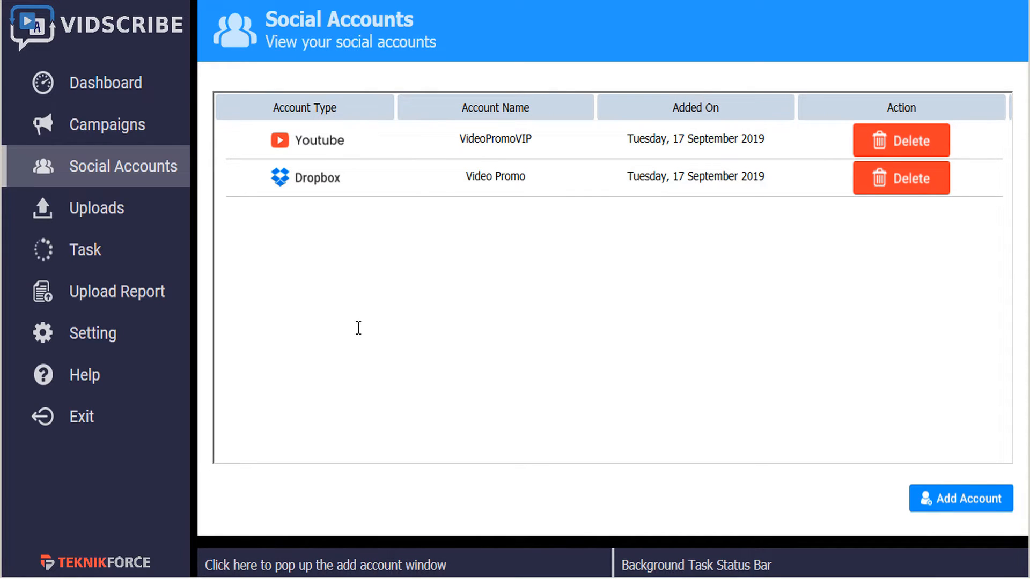
Create a new campaign named Tutorials1
left_click(136, 95)
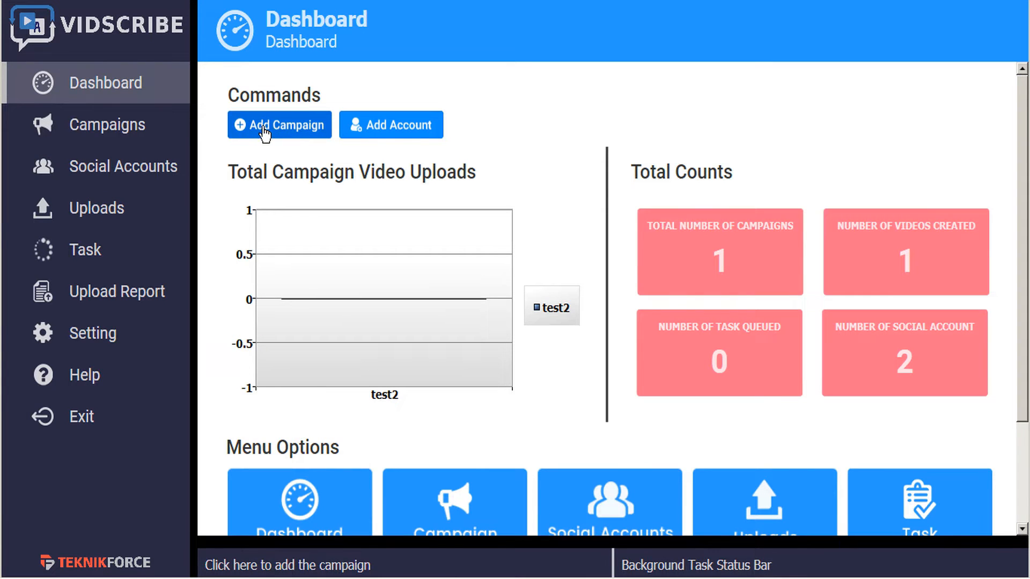
left_click(122, 133)
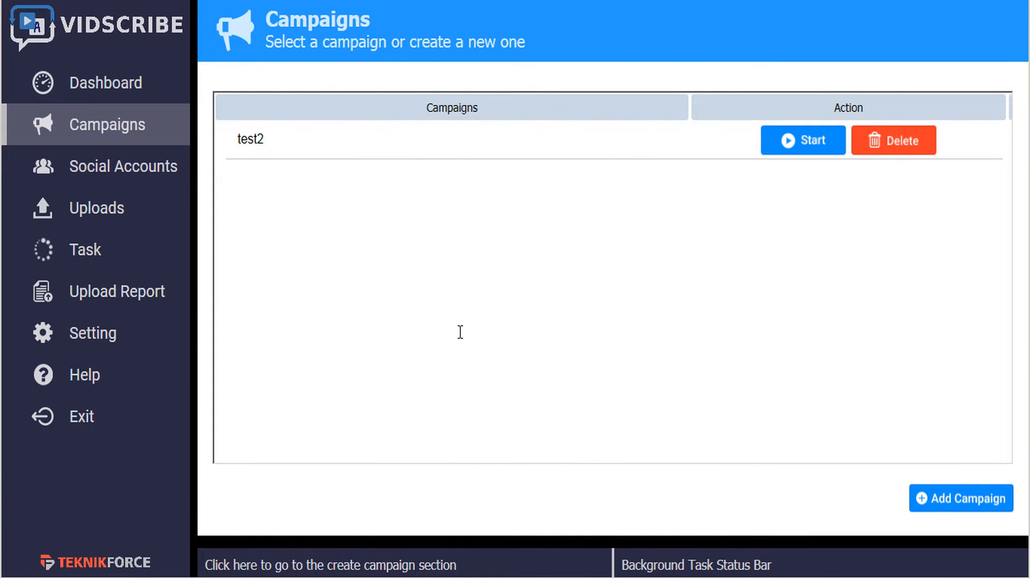
left_click(955, 506)
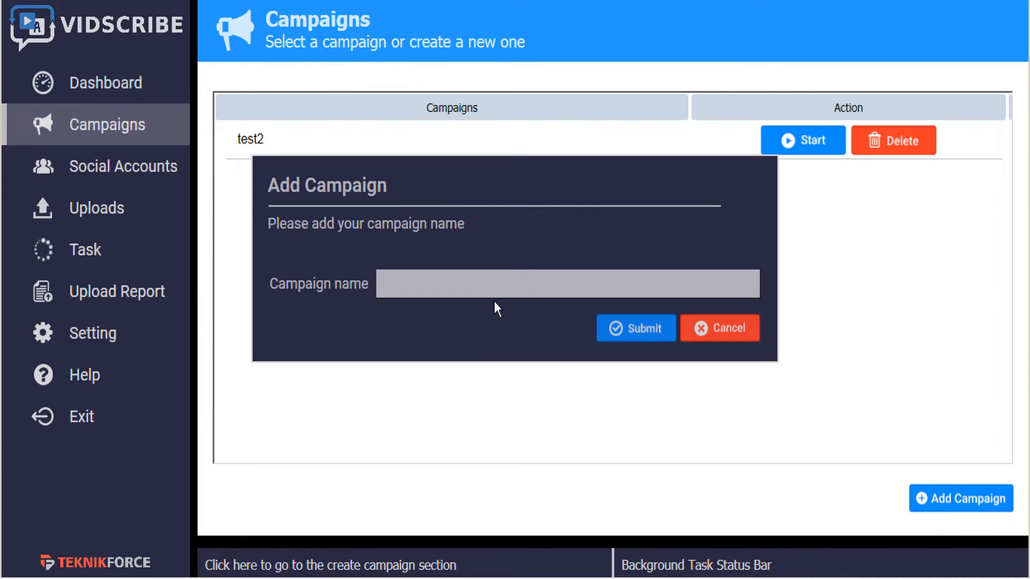
left_click(487, 282)
type("Tutori")
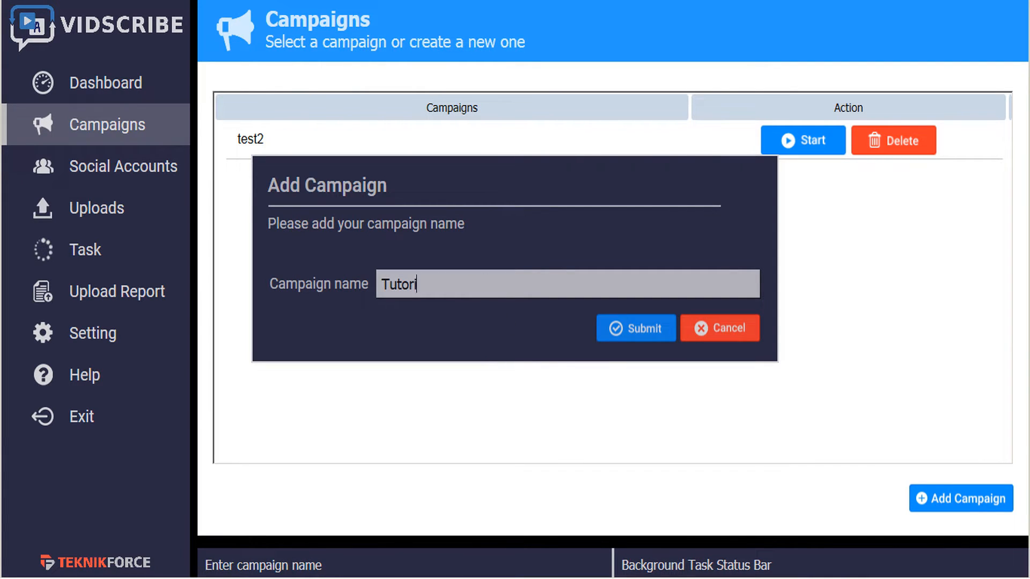
type("als1")
left_click(612, 349)
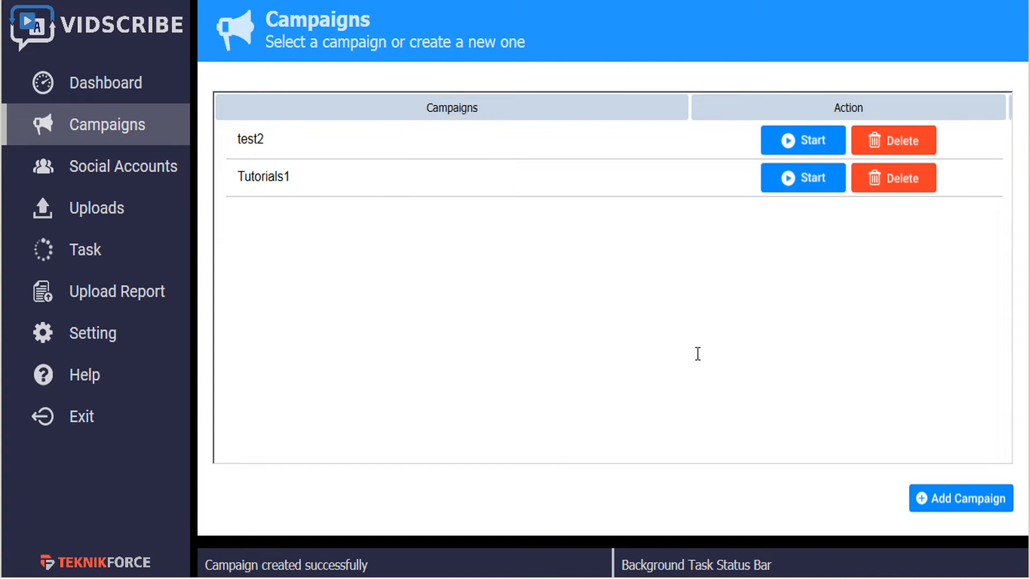
Start the Tutorials1 campaign, choose to upload a file, and switch the source to YouTube URL
left_click(809, 184)
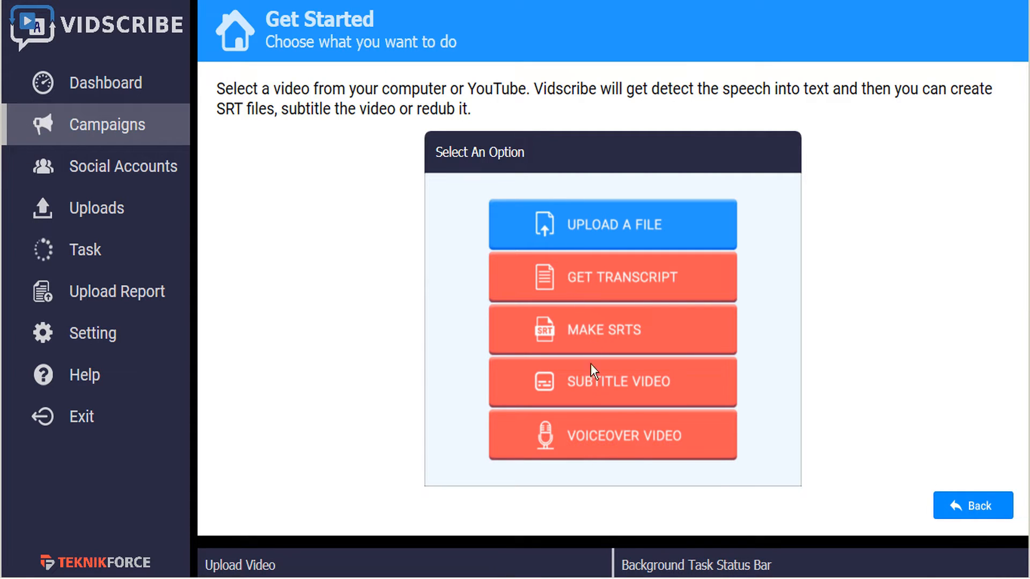
left_click(603, 230)
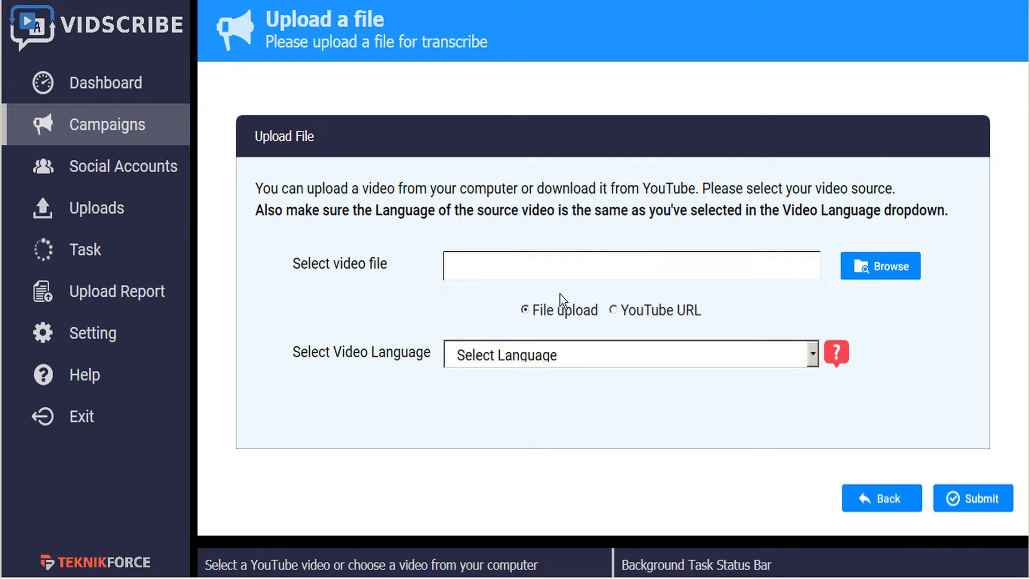
left_click(613, 310)
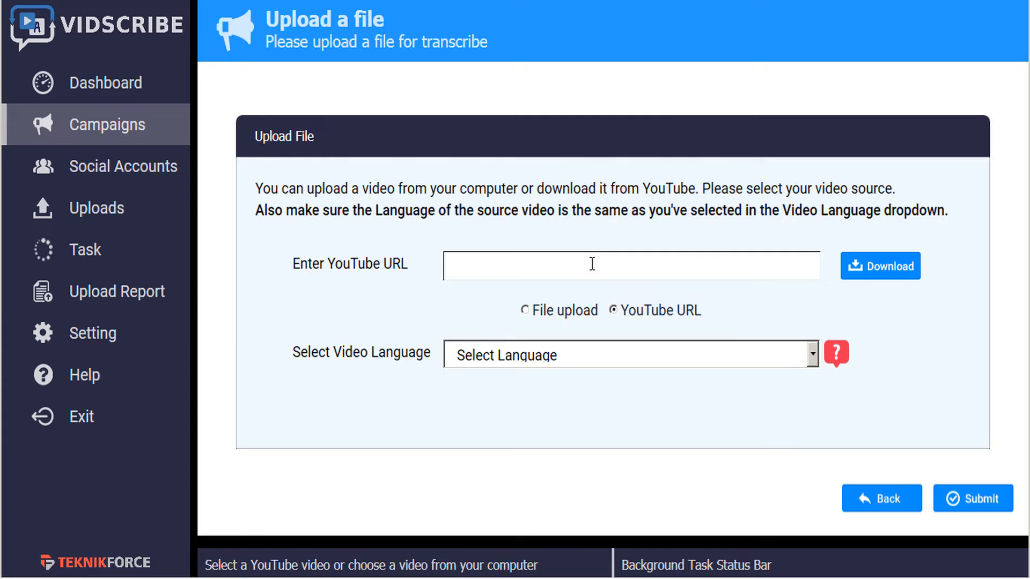
left_click(525, 312)
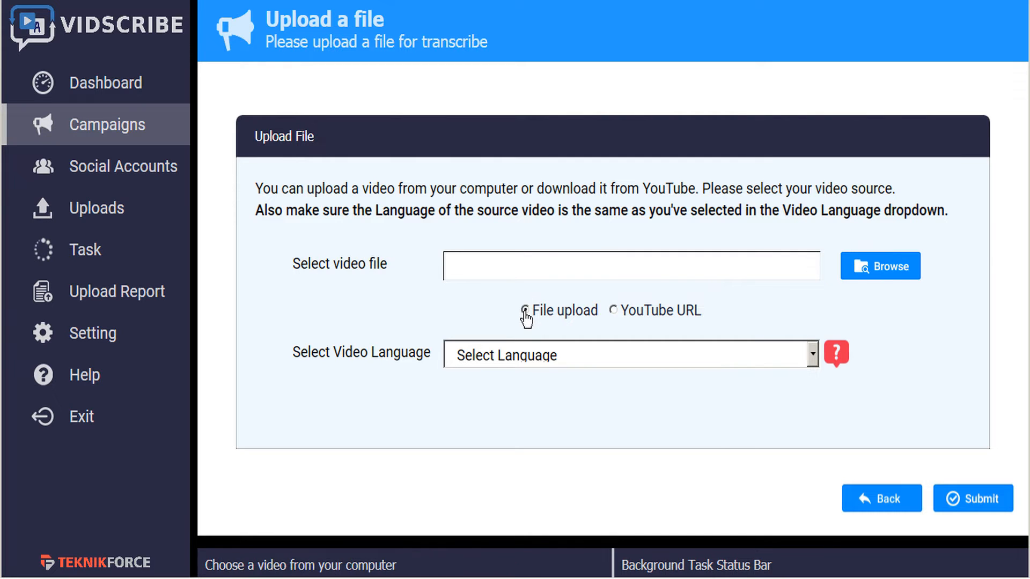
left_click(890, 272)
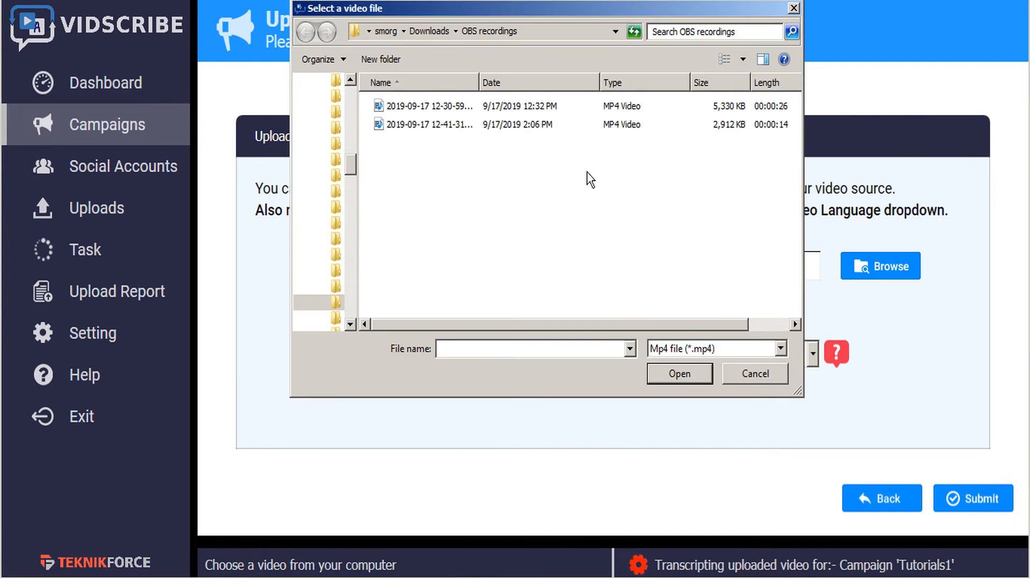
left_click(410, 126)
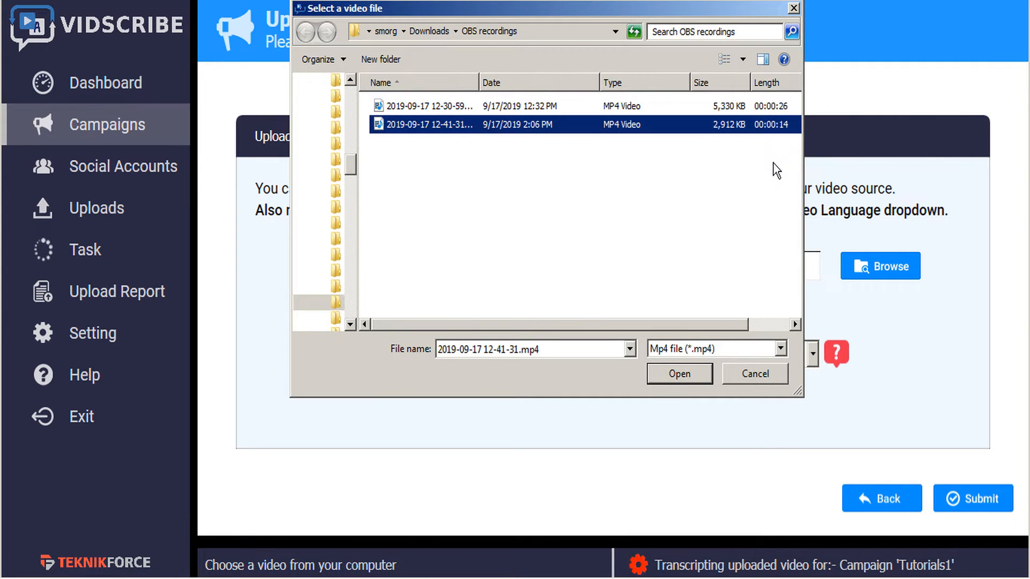
left_click(680, 374)
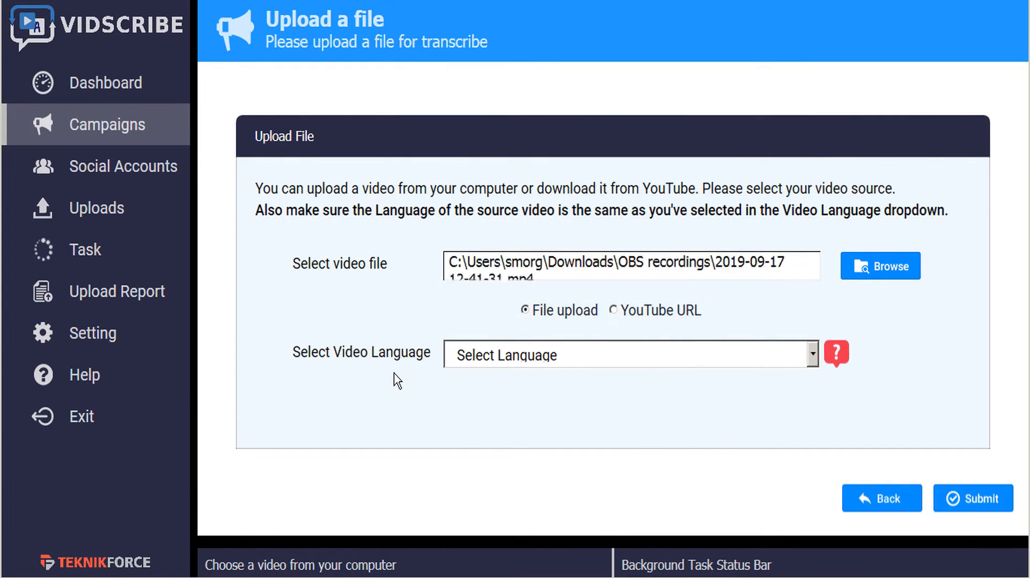
Set the video language to English, US (en-US) and submit the upload
left_click(815, 358)
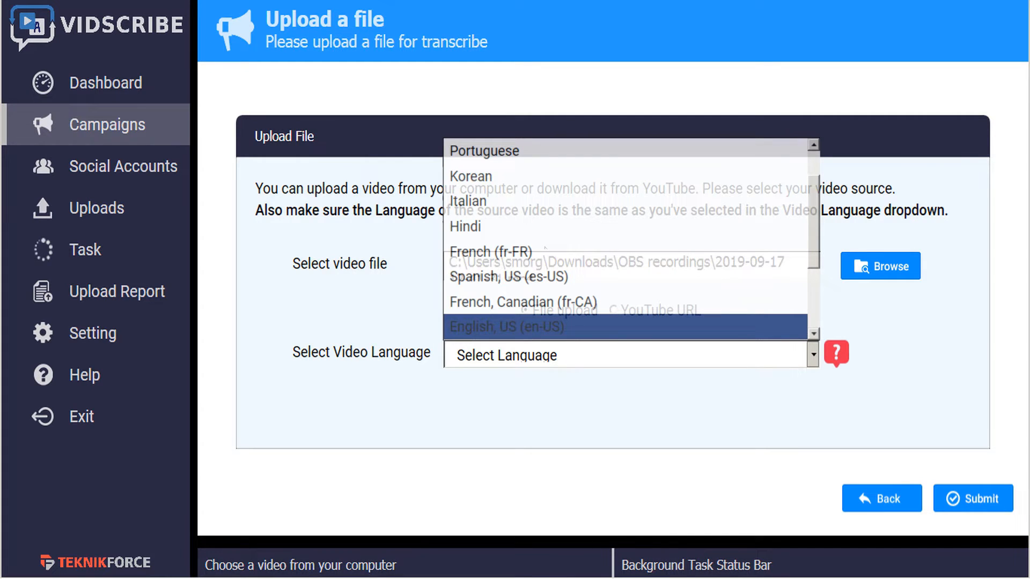
left_click(547, 327)
left_click(950, 504)
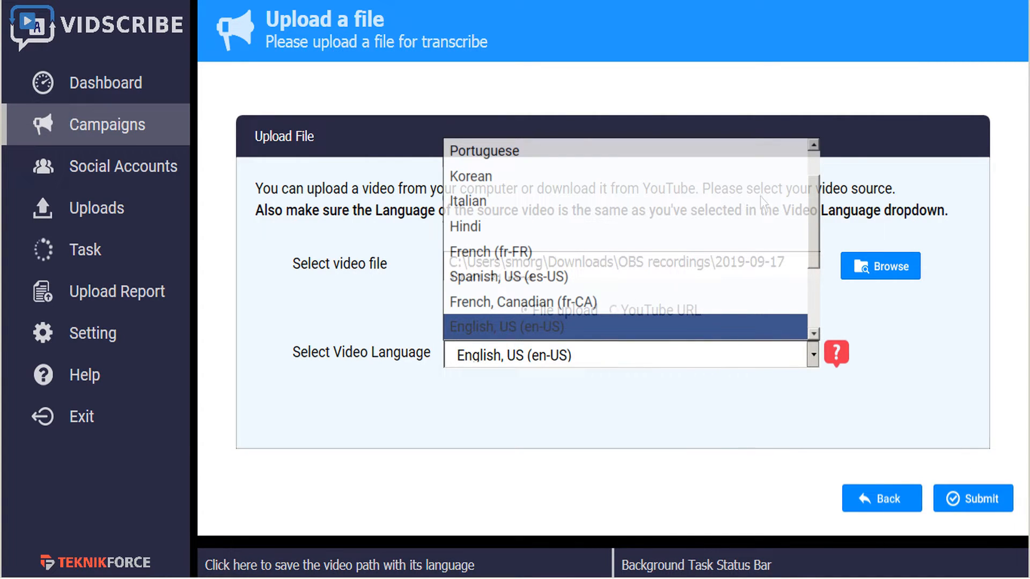
left_click(812, 353)
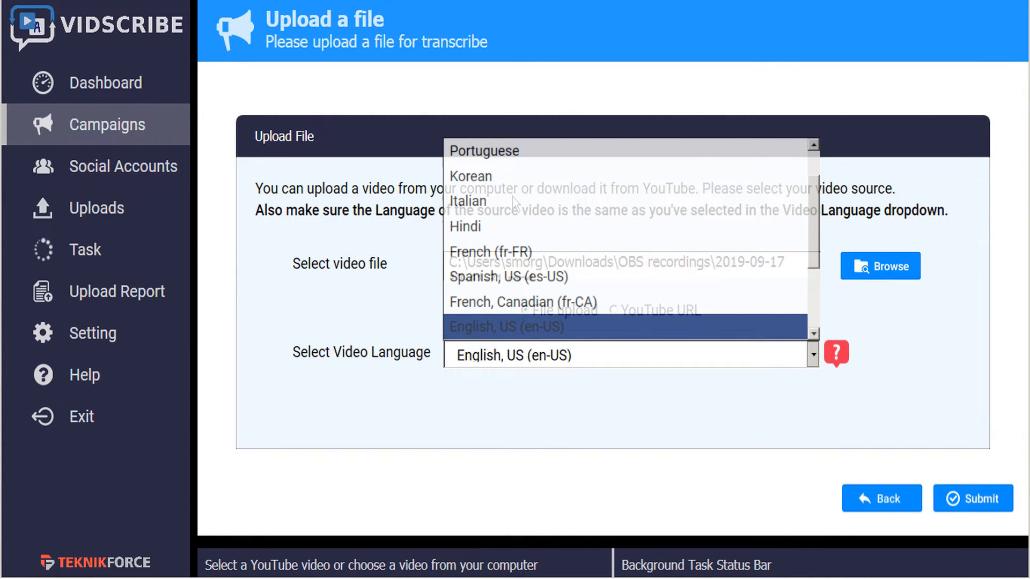
left_click(512, 225)
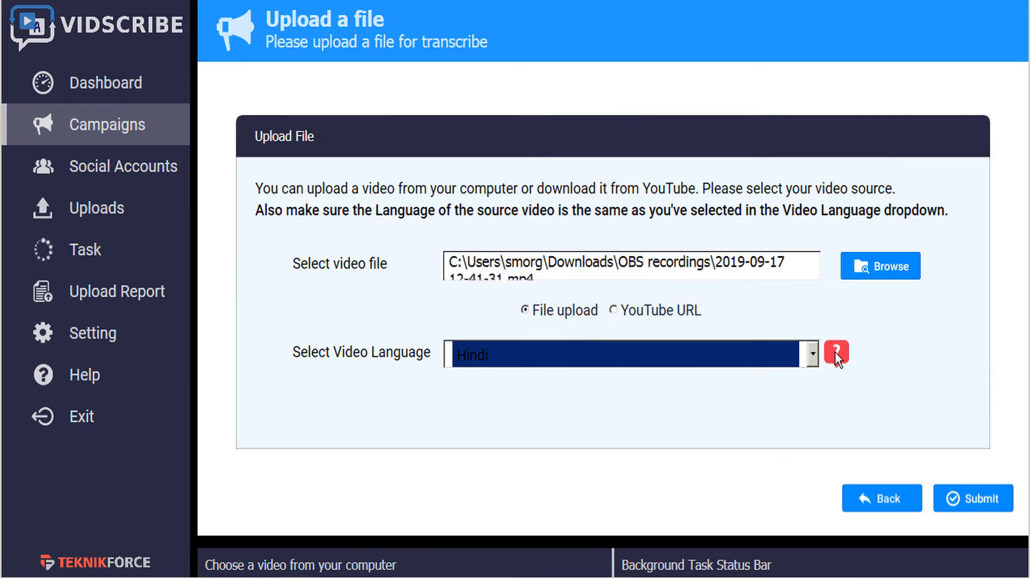
mouse_move(835, 351)
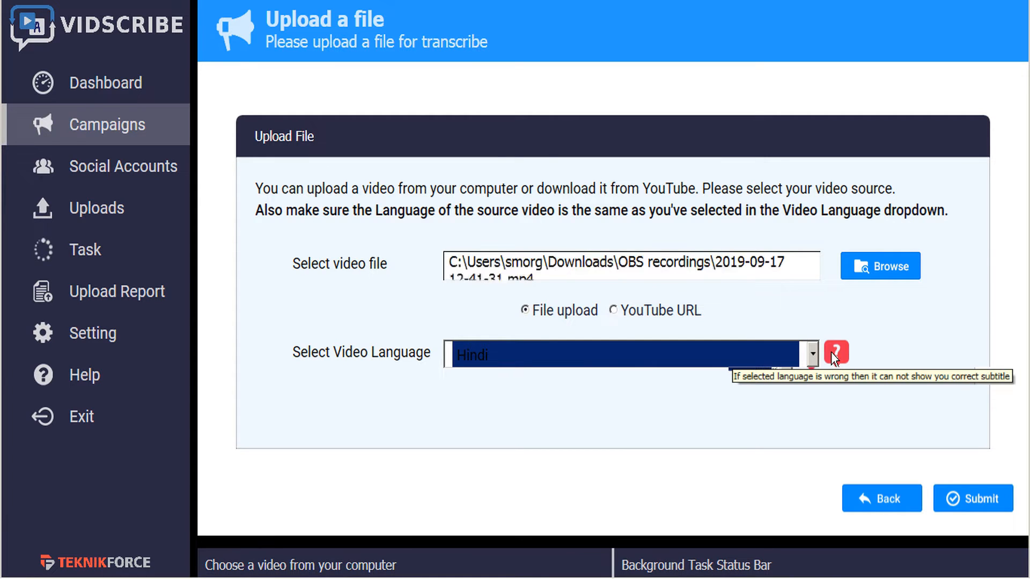
left_click(811, 355)
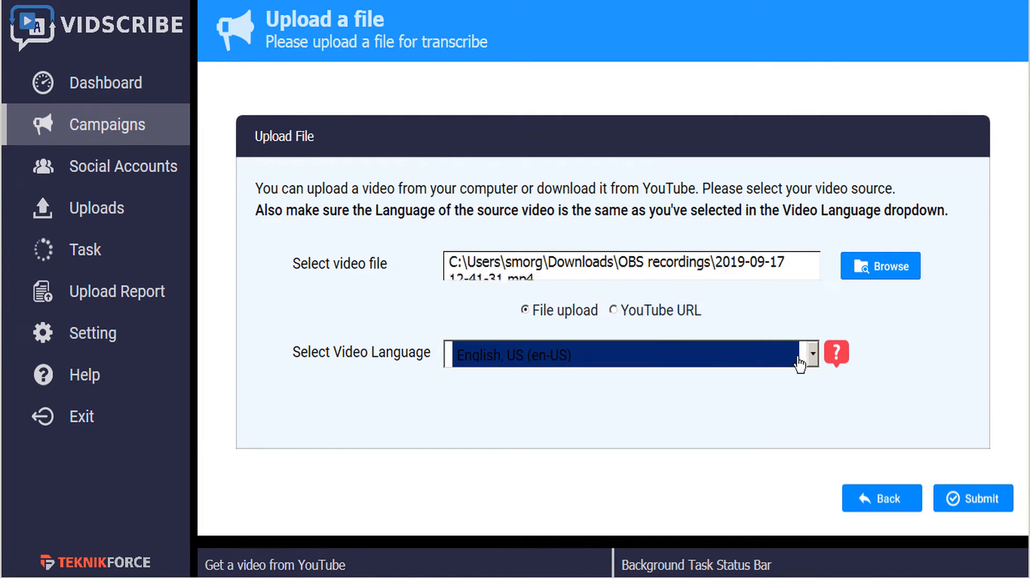
left_click(983, 504)
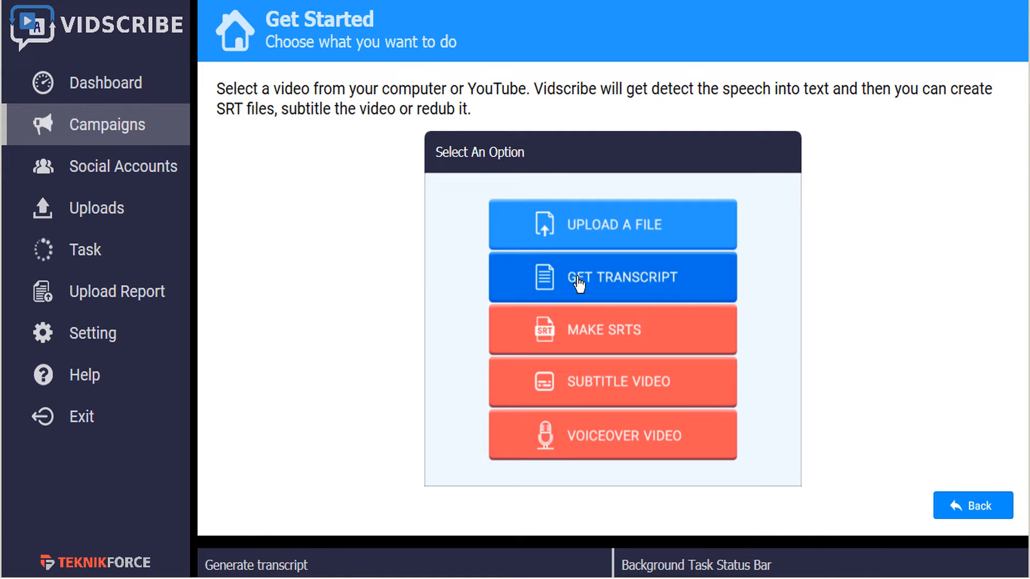
Choose Get Transcript and generate the transcript for the uploaded video
left_click(664, 285)
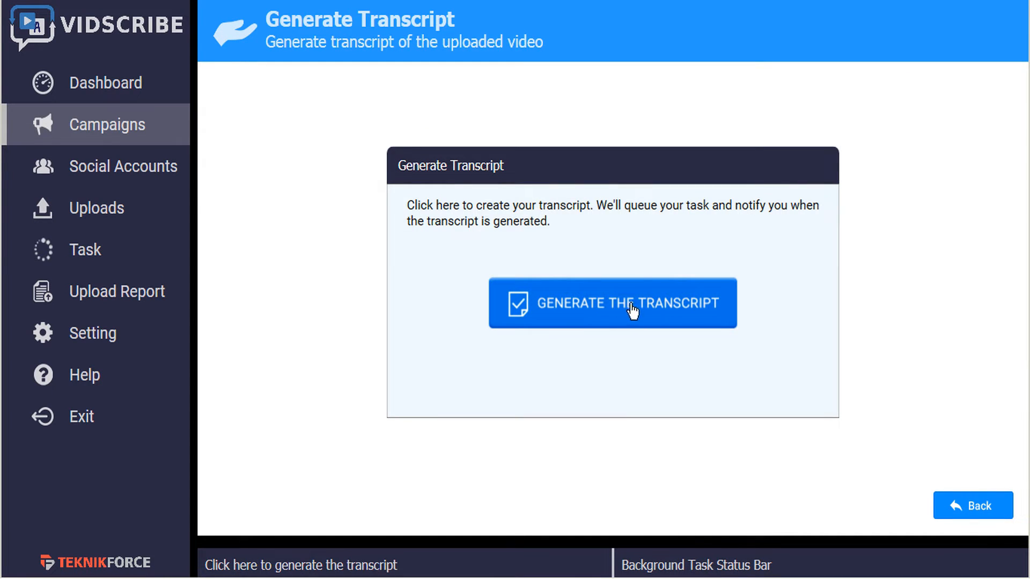
left_click(658, 305)
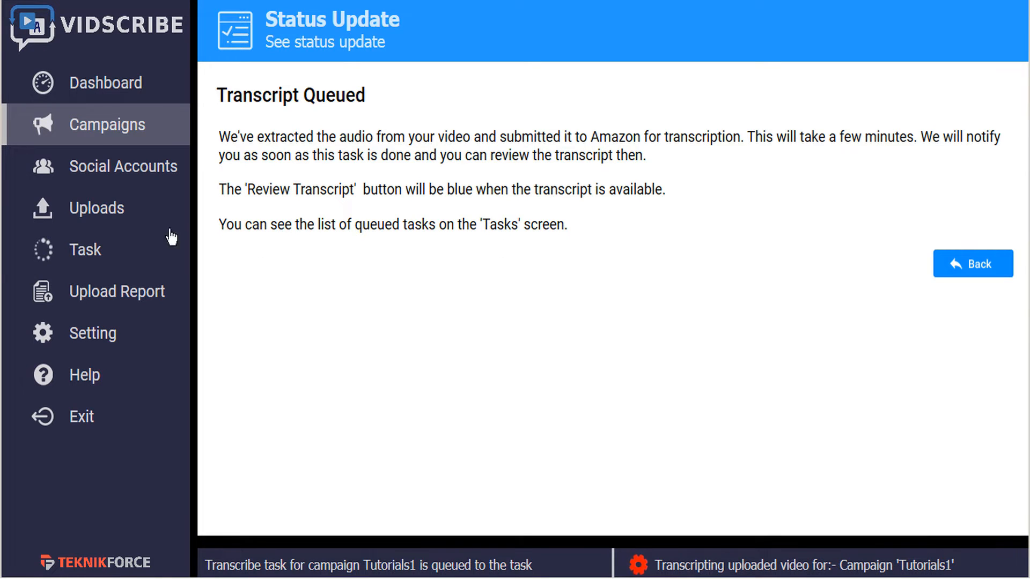
Check the task list and open the Tutorials1 campaign's transcript for review
left_click(91, 261)
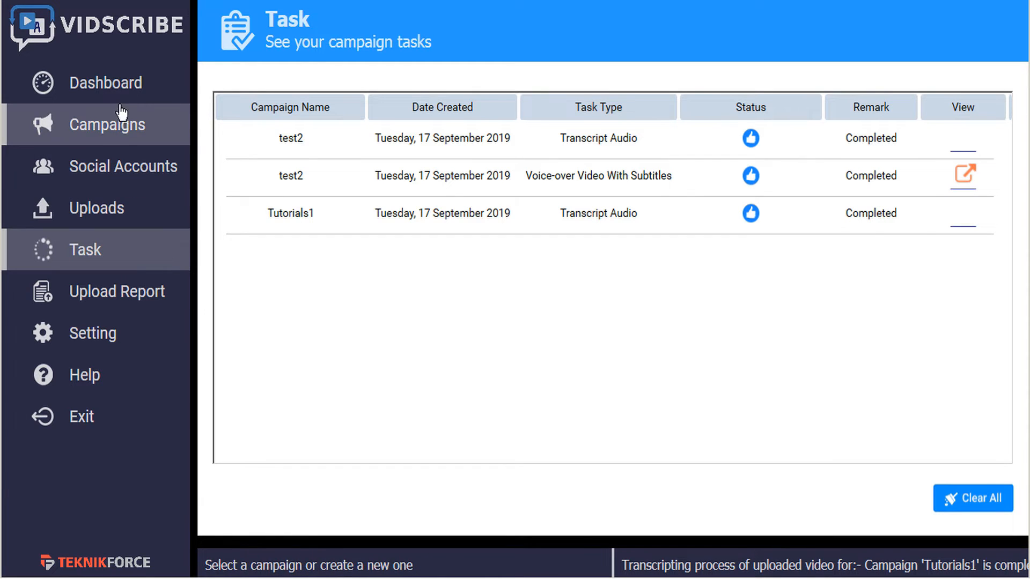
left_click(121, 125)
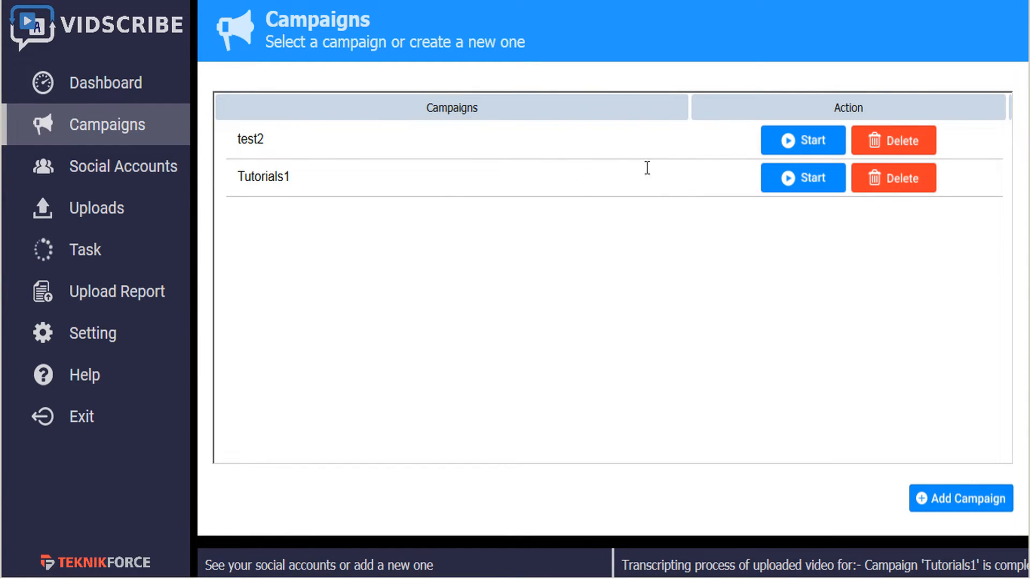
left_click(823, 180)
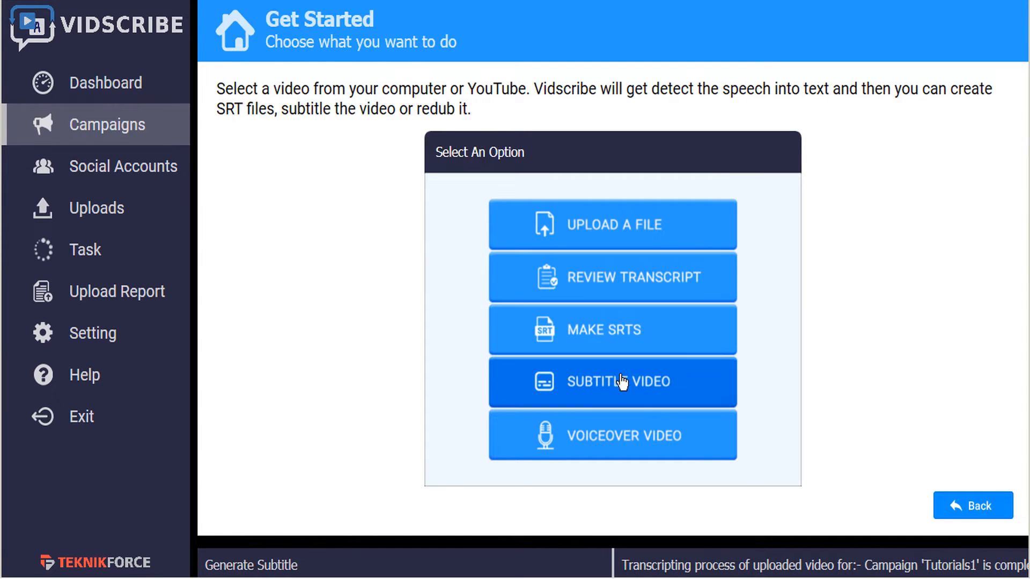
left_click(623, 288)
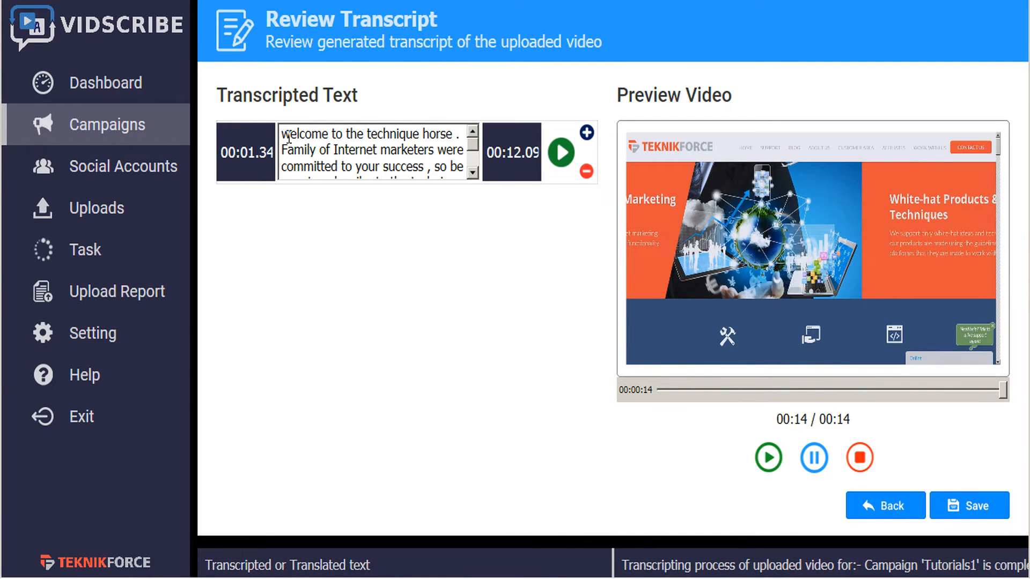
Correct the transcript opening to "Welcome to the TeknikForce Family of Internet marketers. We're committed to your success"
type("W")
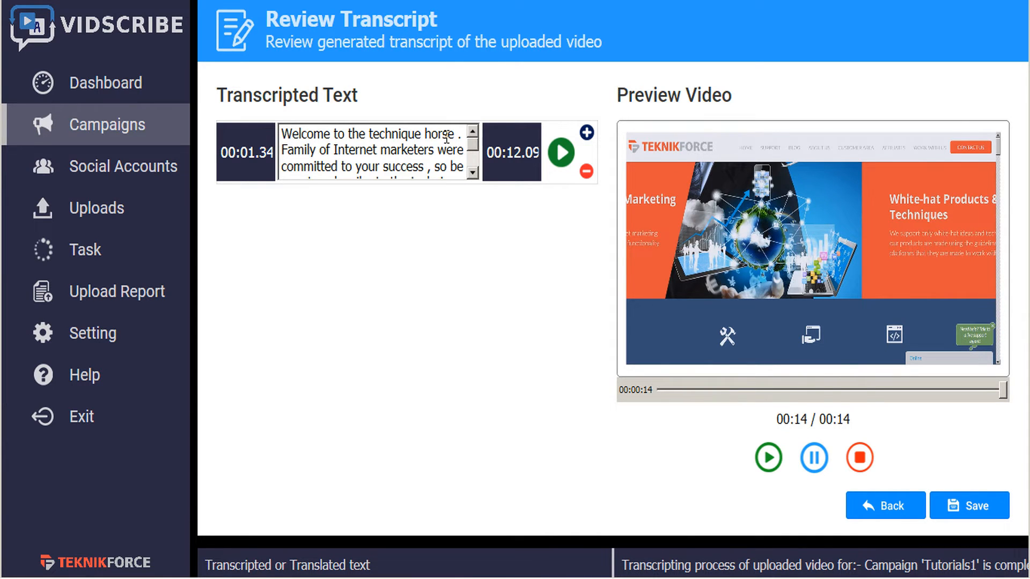
left_click_drag(454, 134, 335, 134)
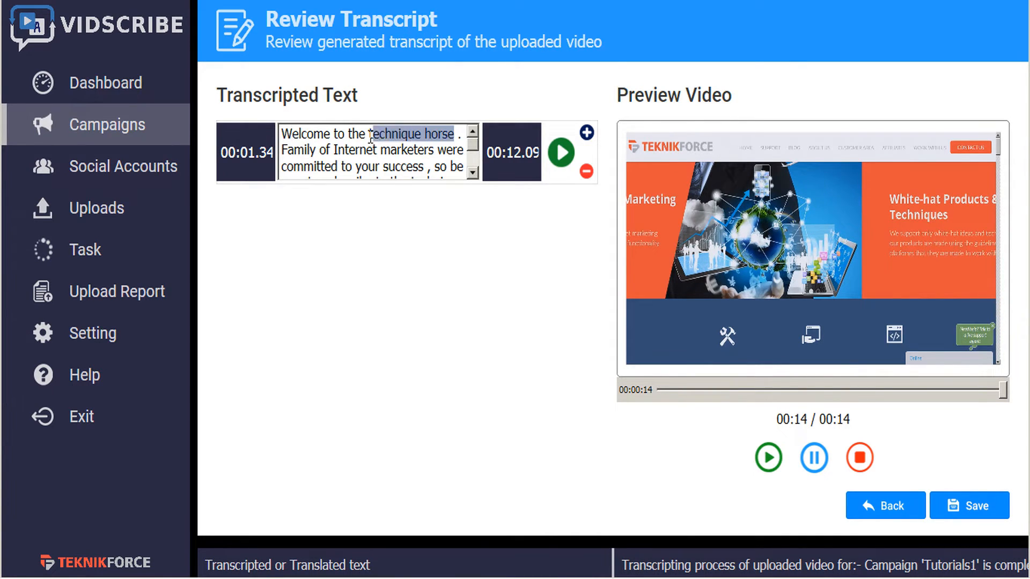
type("Teknik")
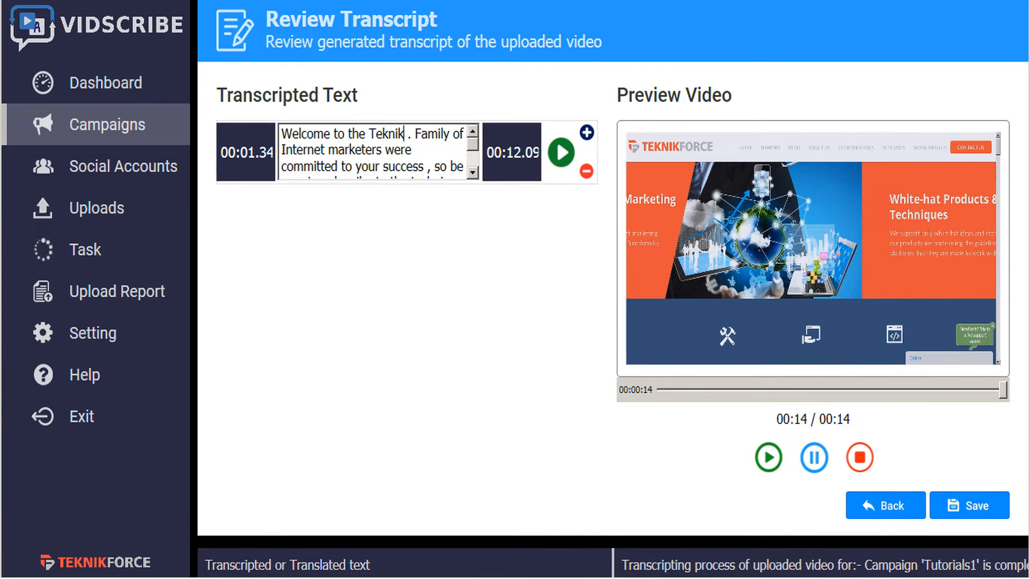
type("Force")
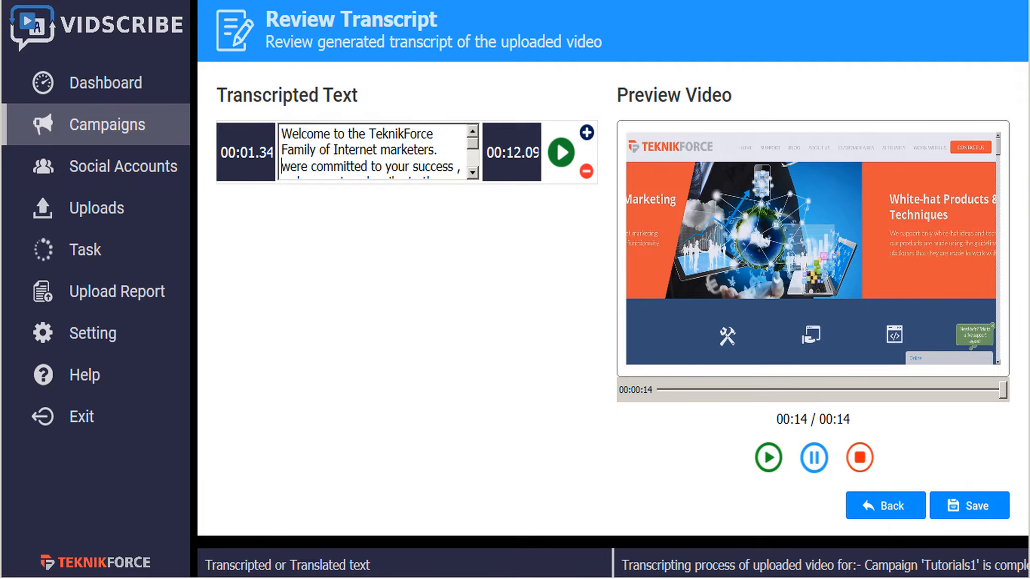
key("Delete")
type("We")
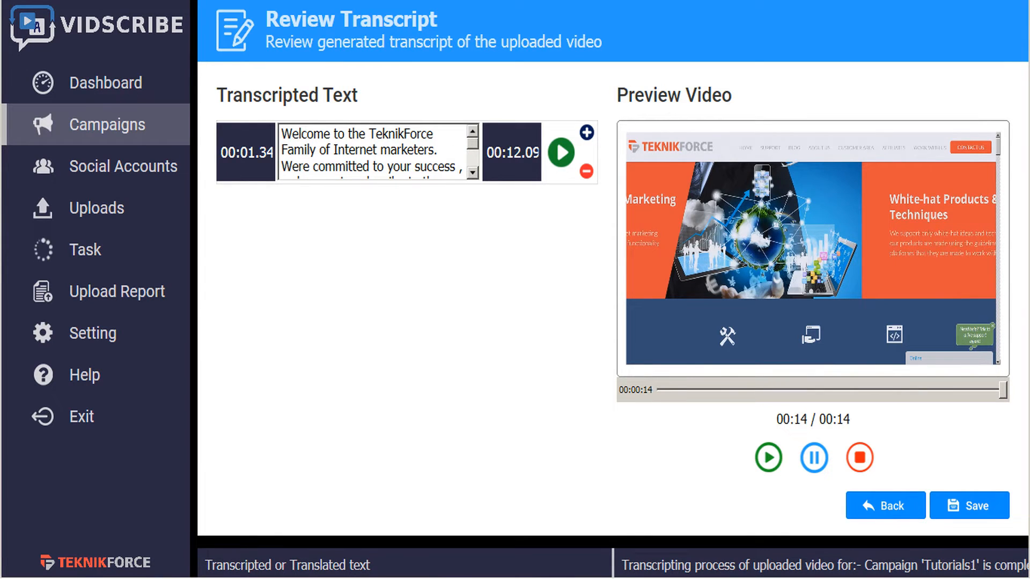
type("'")
key("Delete")
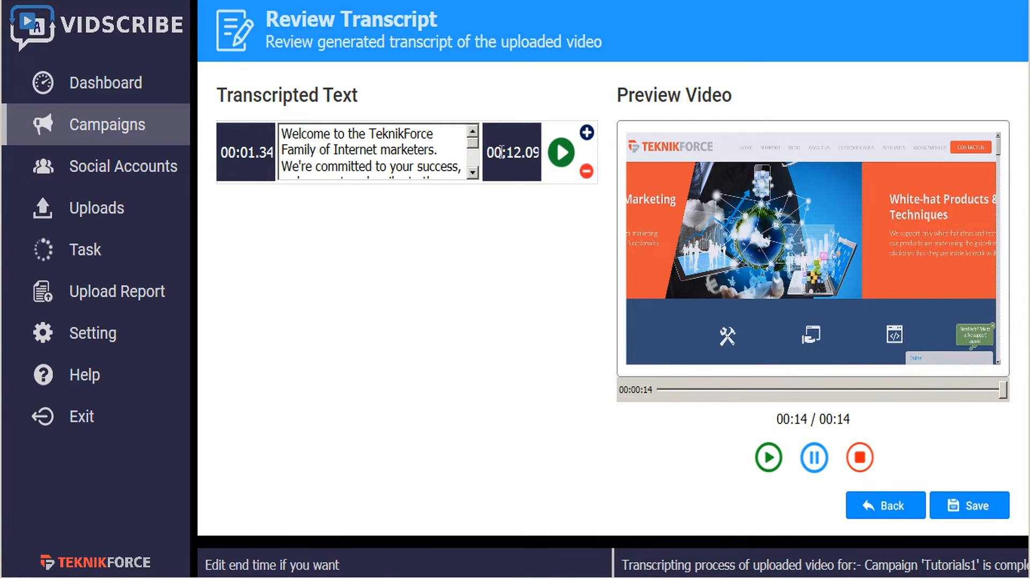
Add two new caption blocks above the transcript and paste the full transcript text into both
left_click(587, 136)
left_click(587, 137)
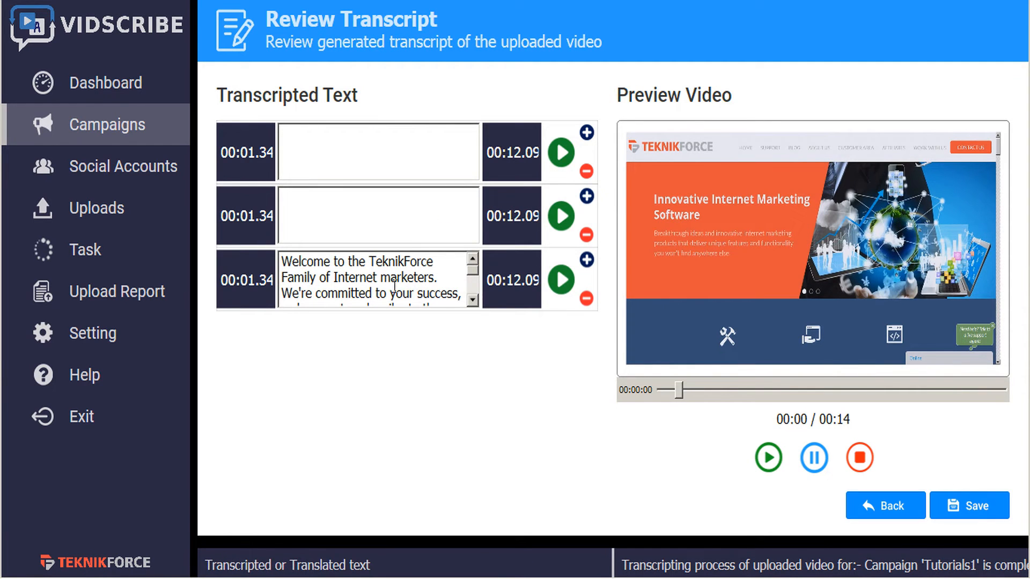
key("ctrl+a")
key("ctrl+c")
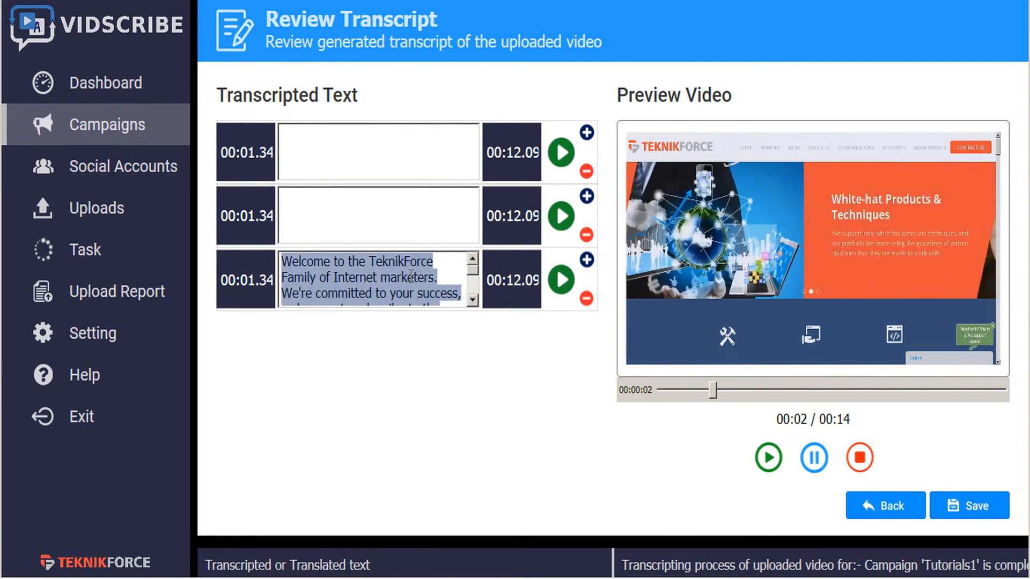
left_click(315, 151)
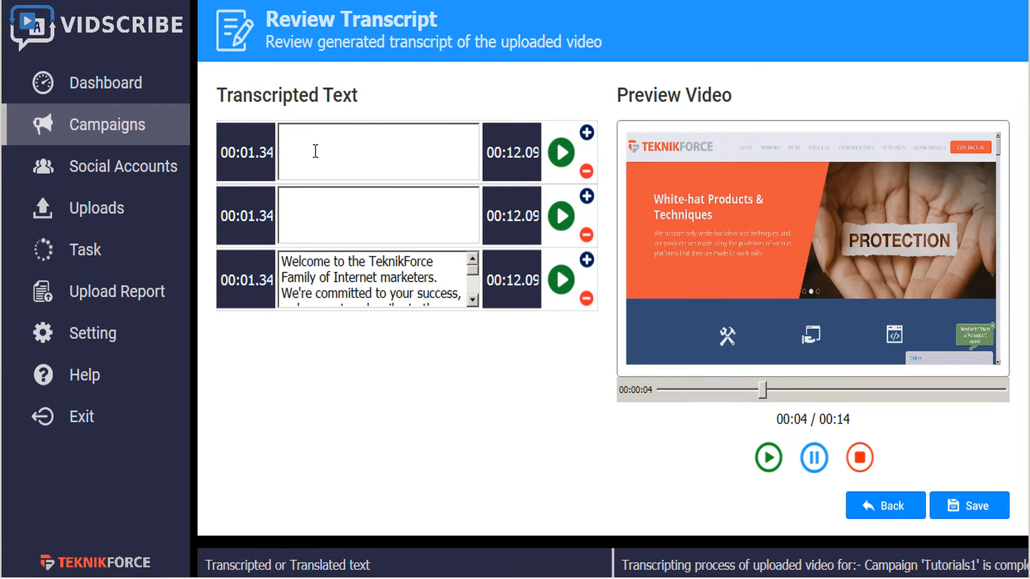
key("ctrl+v")
left_click(322, 225)
key("ctrl+v")
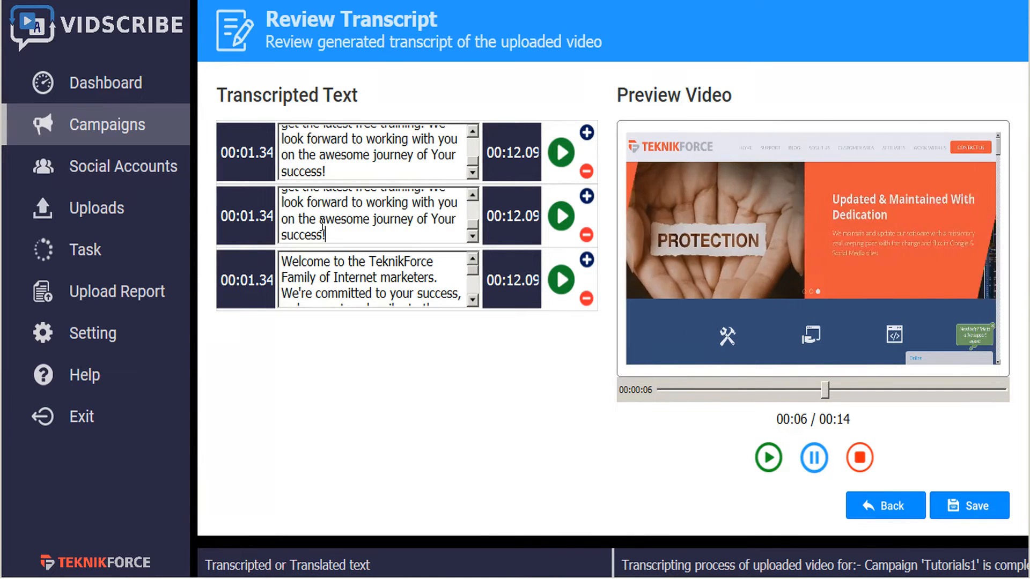
Set the end times of the first and second captions to 00:04.09 and 00:08.09
left_click(512, 153)
type("04")
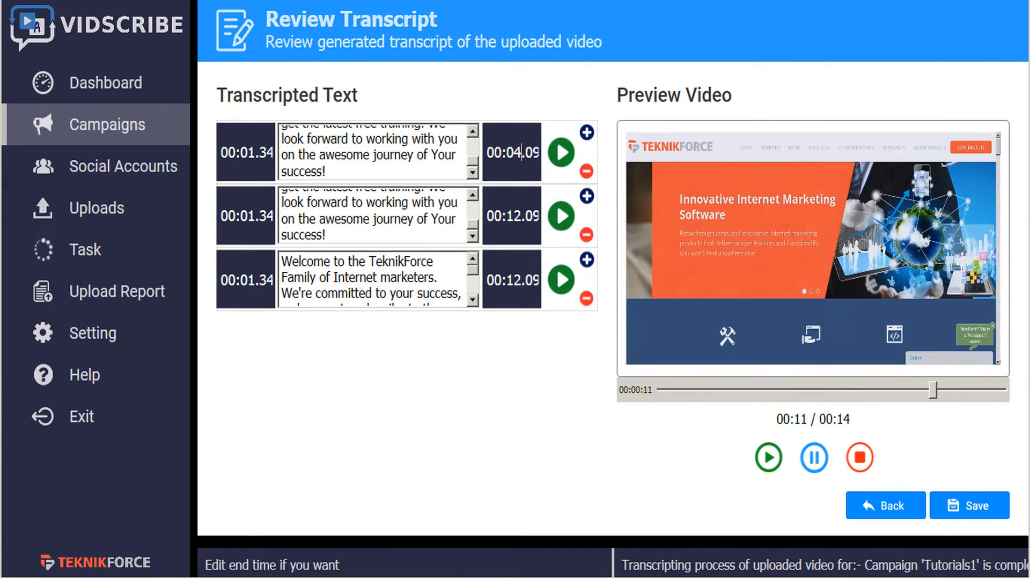
left_click(513, 214)
type("08")
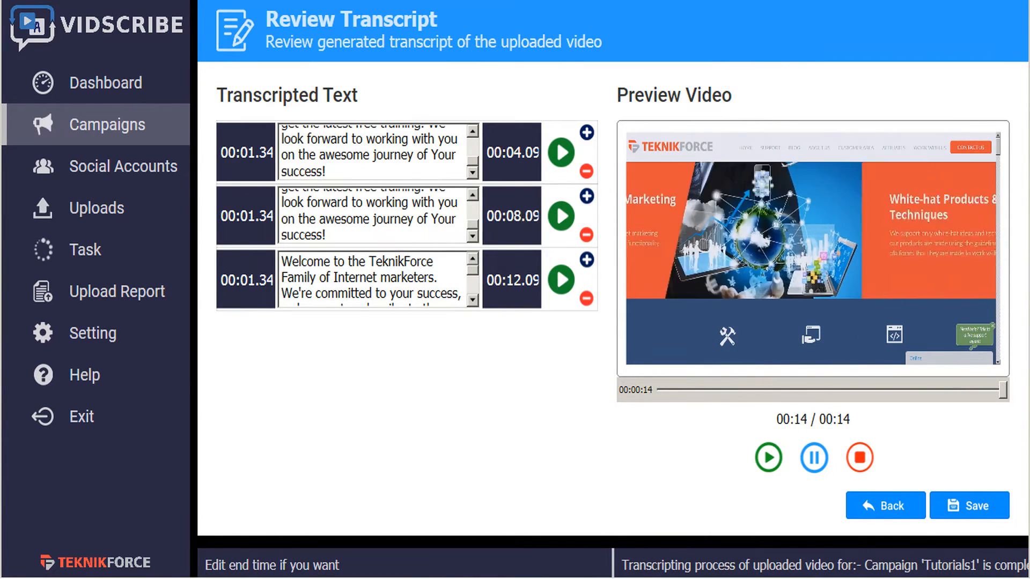
Trim each caption's text so the three captions hold successive sentences of the transcript
left_click(375, 175)
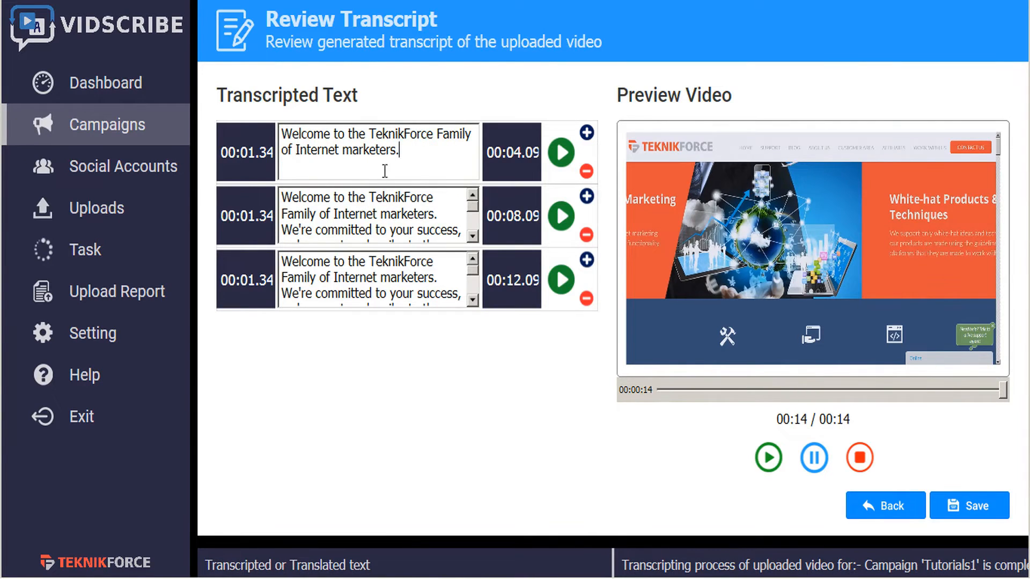
left_click_drag(282, 198, 466, 217)
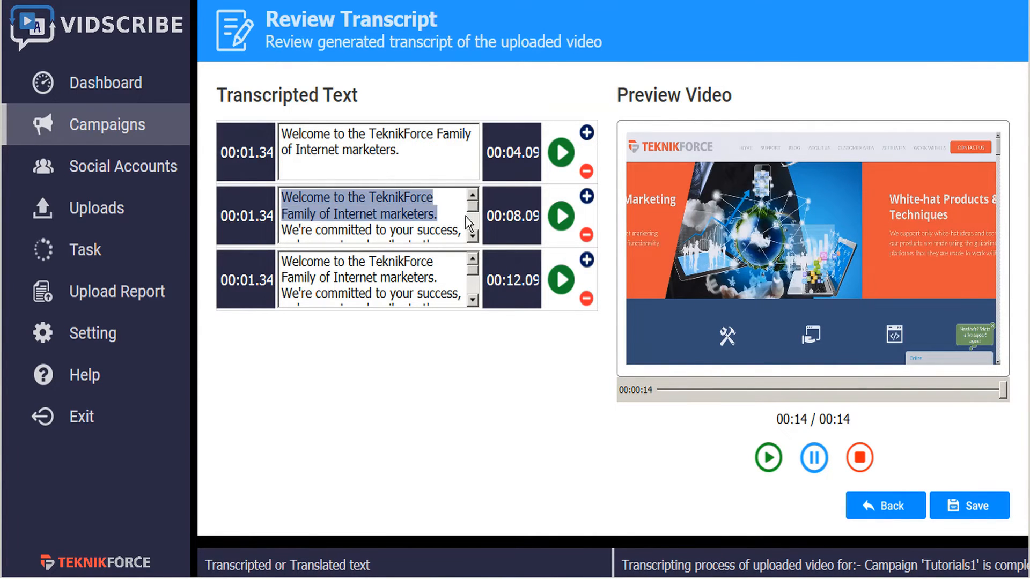
key("BackSpace")
scroll(465, 216, "down", 1)
left_click_drag(428, 209, 466, 268)
key("BackSpace")
scroll(465, 268, "down", 1)
left_click_drag(424, 298, 176, 223)
key("BackSpace")
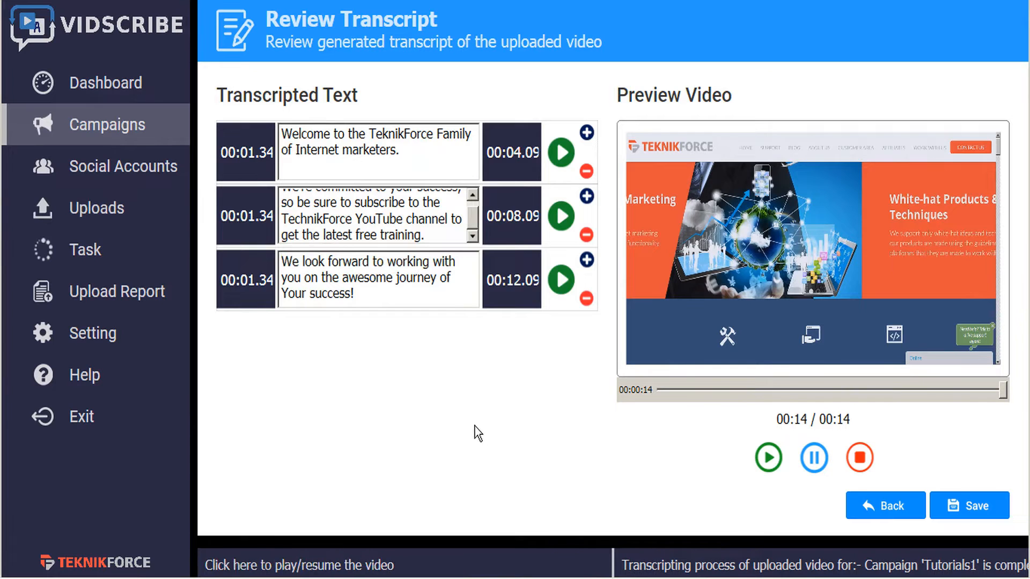
Preview the first and third caption sections and save the reviewed transcript
left_click(561, 156)
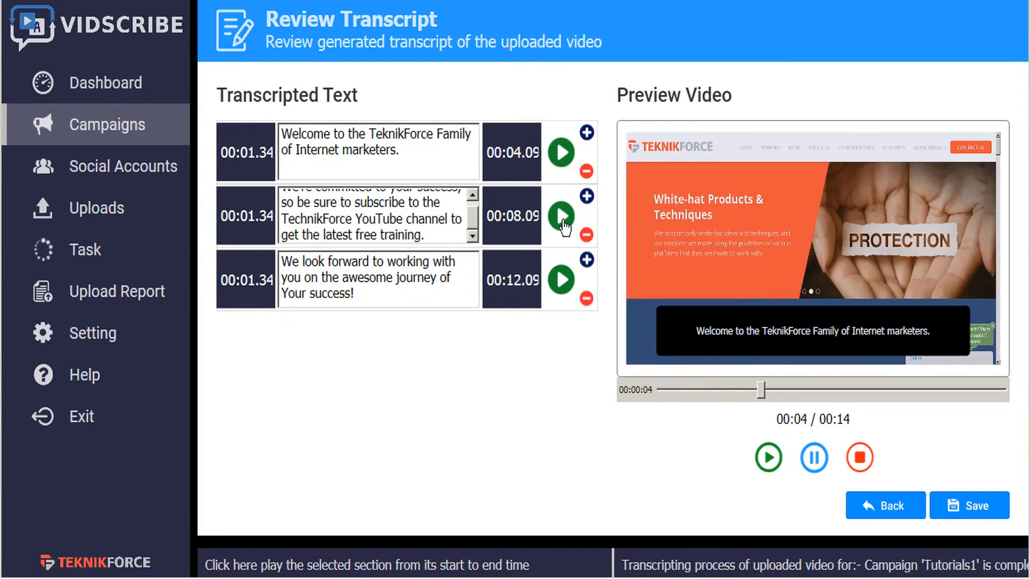
left_click(561, 280)
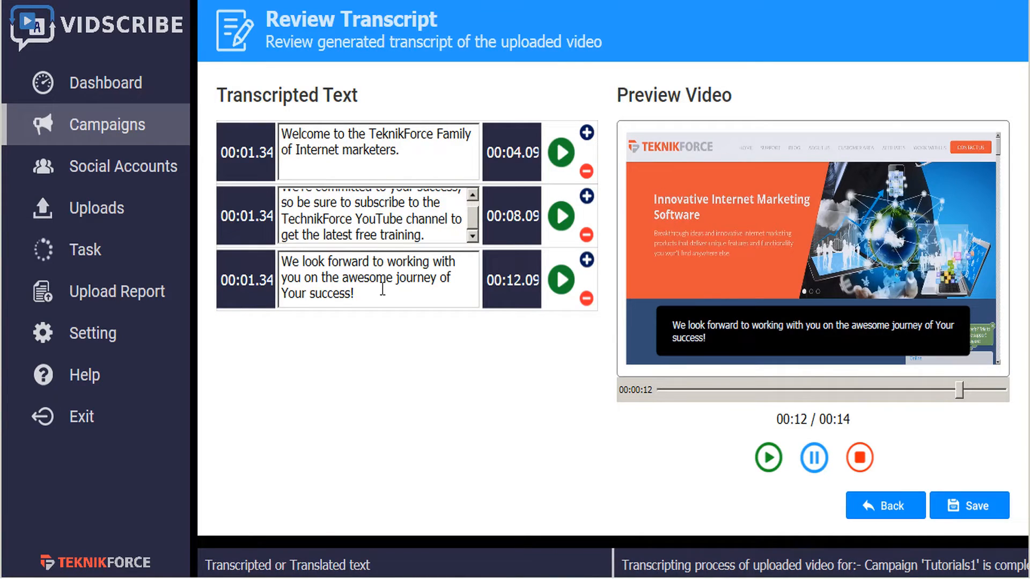
left_click(974, 516)
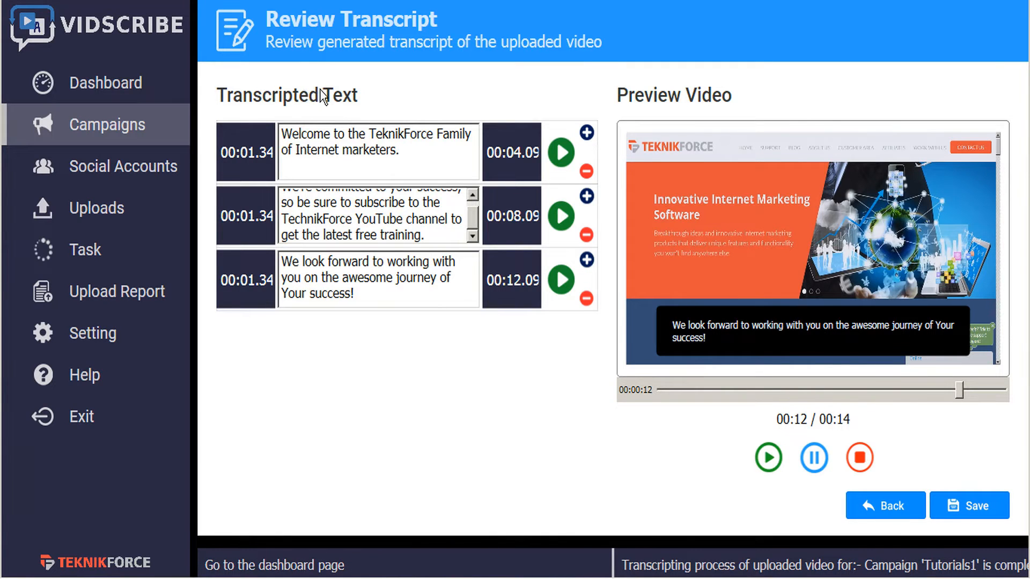
Go back to the options page, open Make SRTs, and translate the transcript into French
left_click(886, 509)
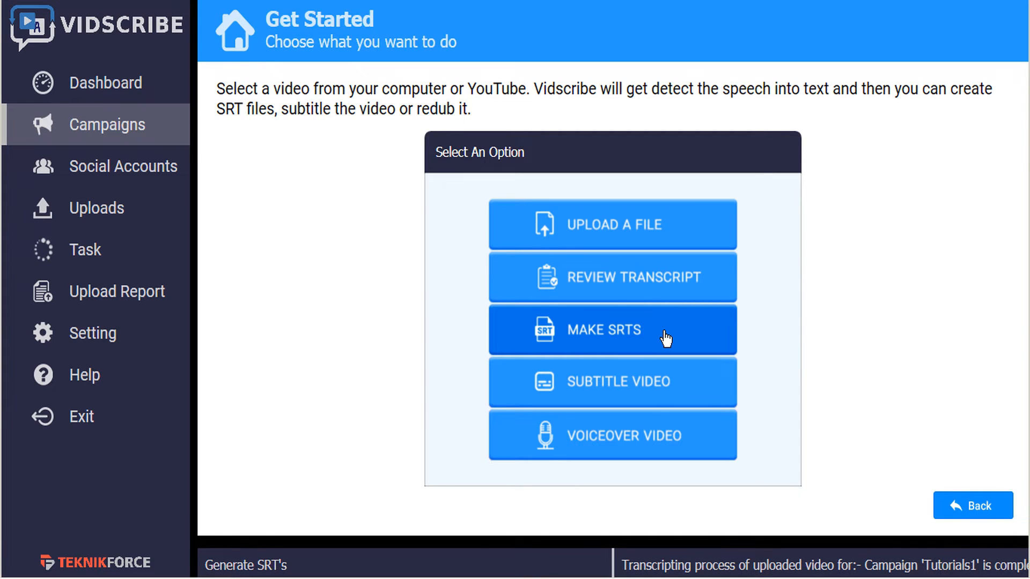
left_click(629, 339)
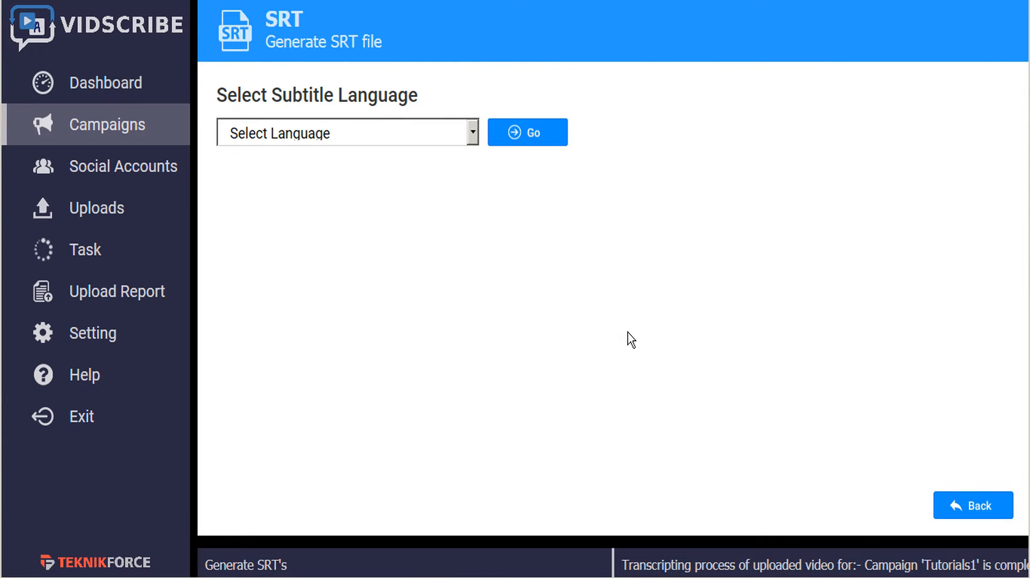
left_click(474, 135)
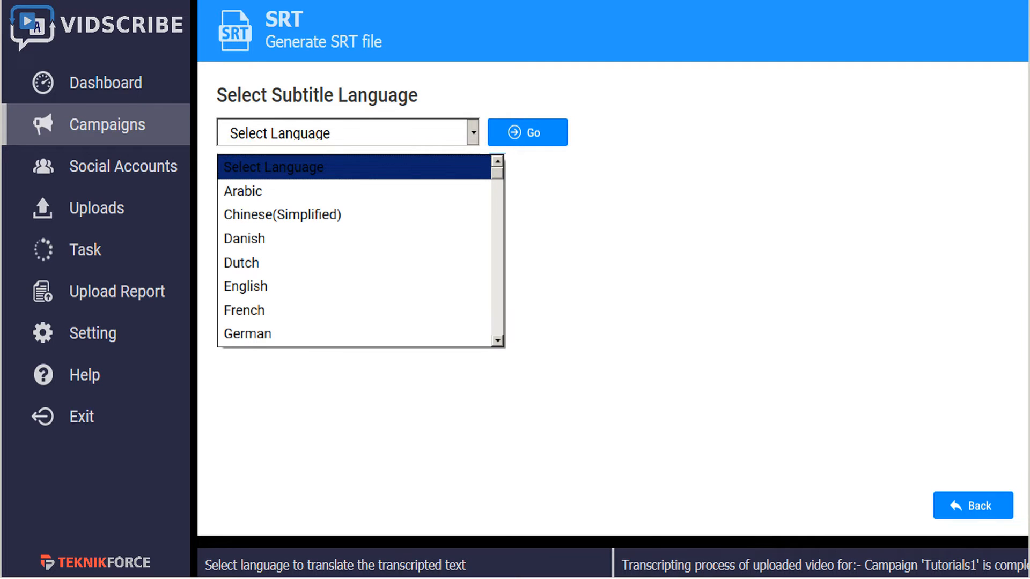
left_click(399, 313)
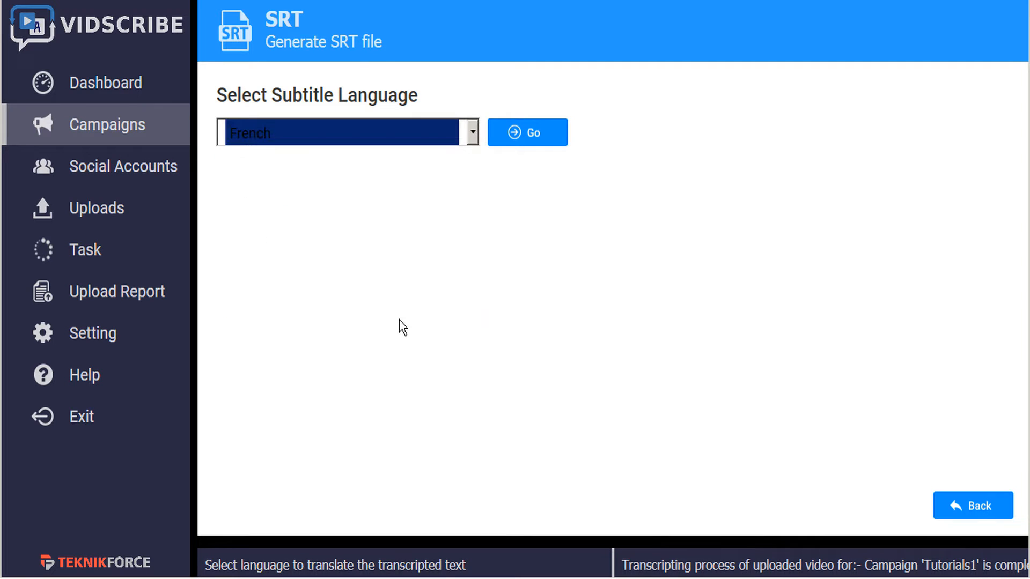
left_click(538, 140)
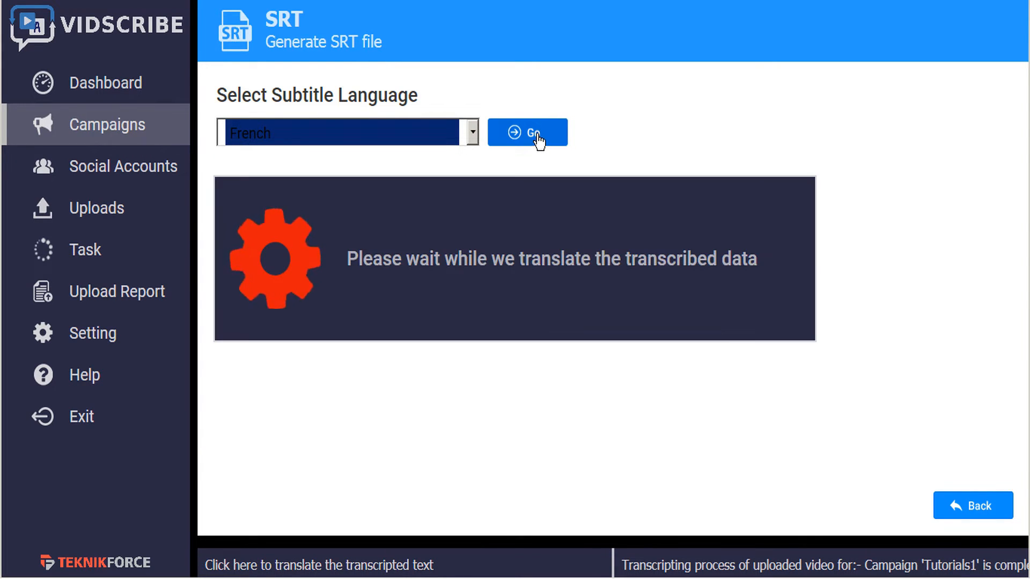
mouse_move(444, 230)
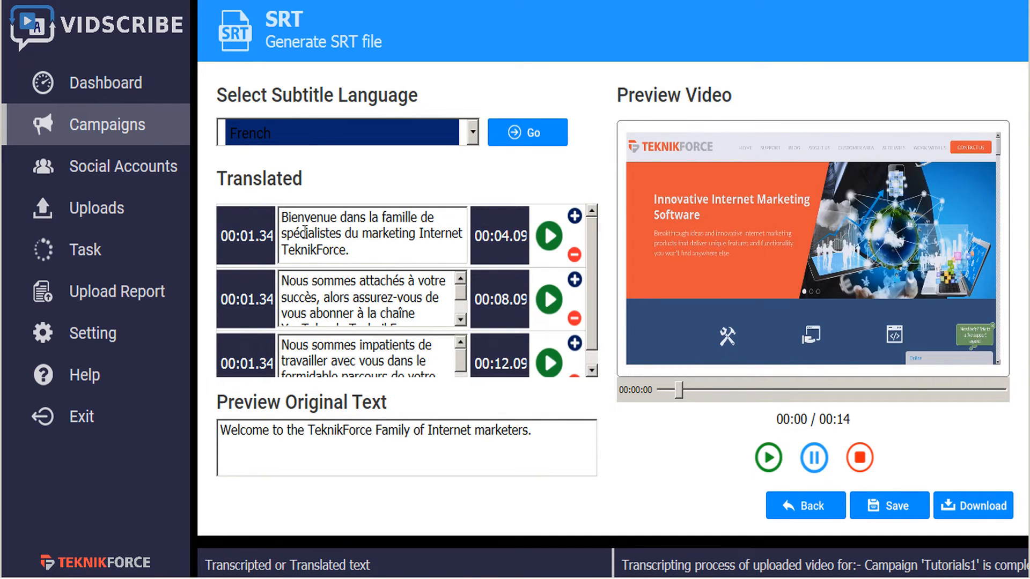
Inspect the French captions and preview the first caption on the video
mouse_move(317, 301)
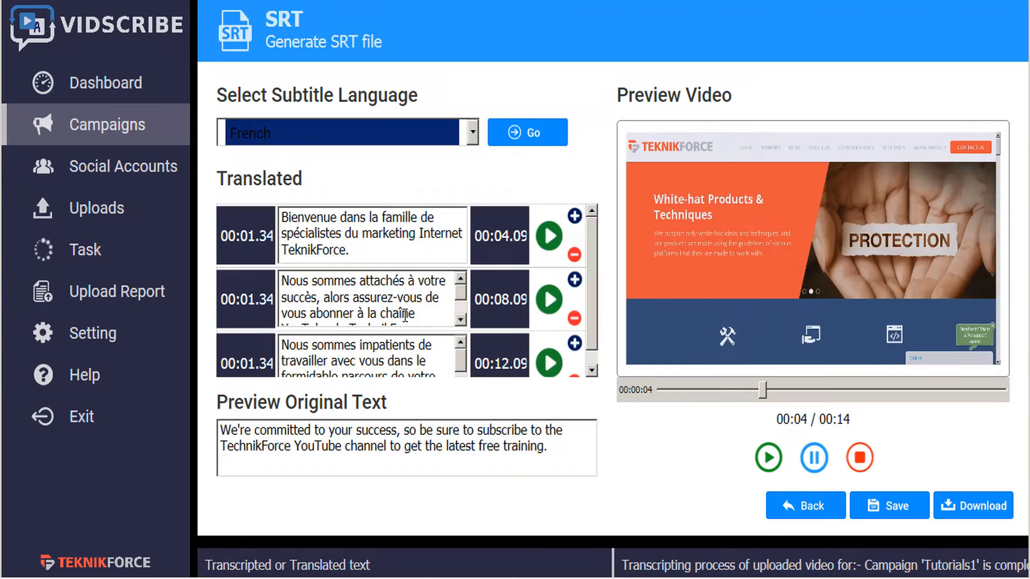
mouse_move(315, 255)
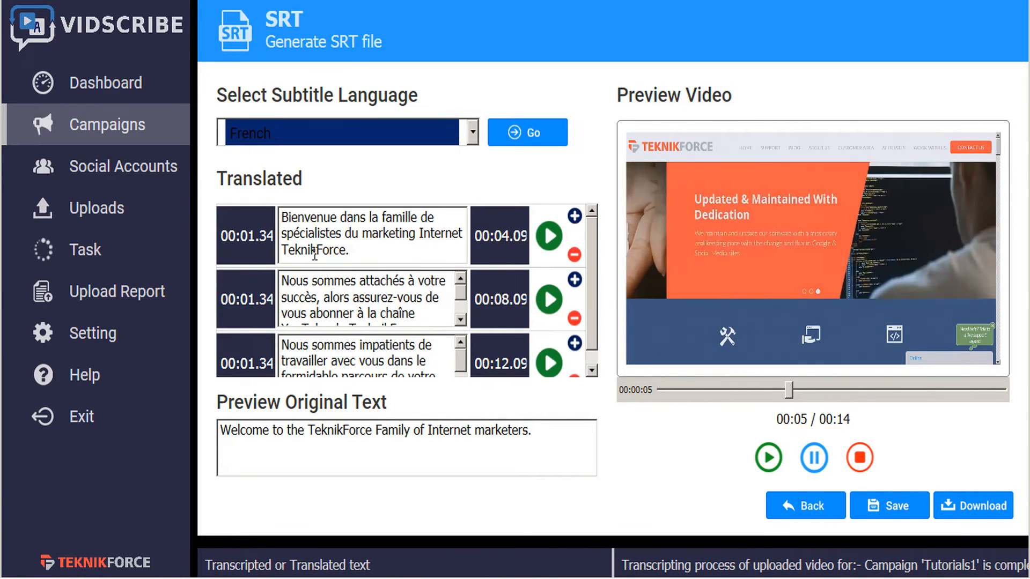
double_click(315, 255)
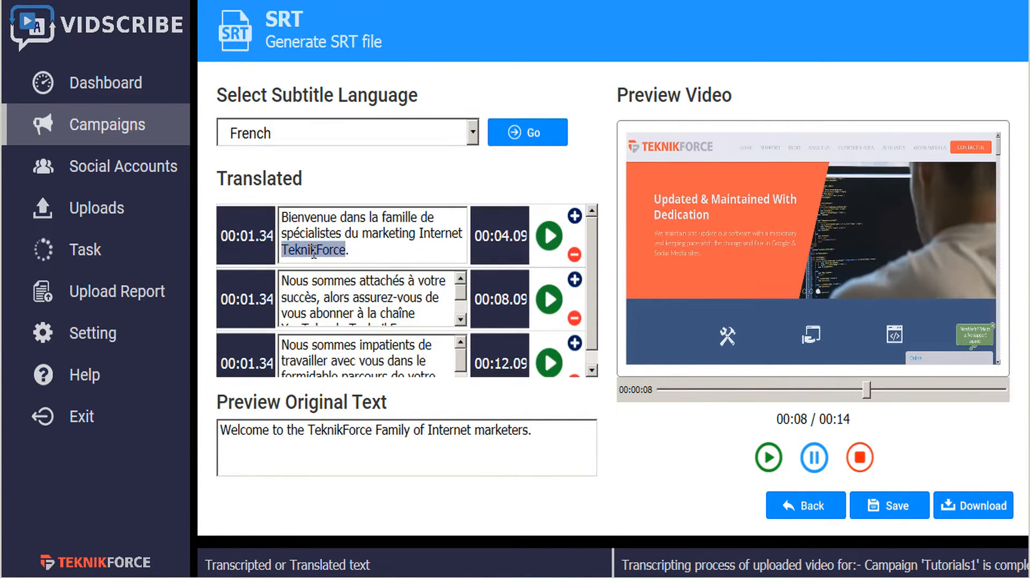
left_click(379, 253)
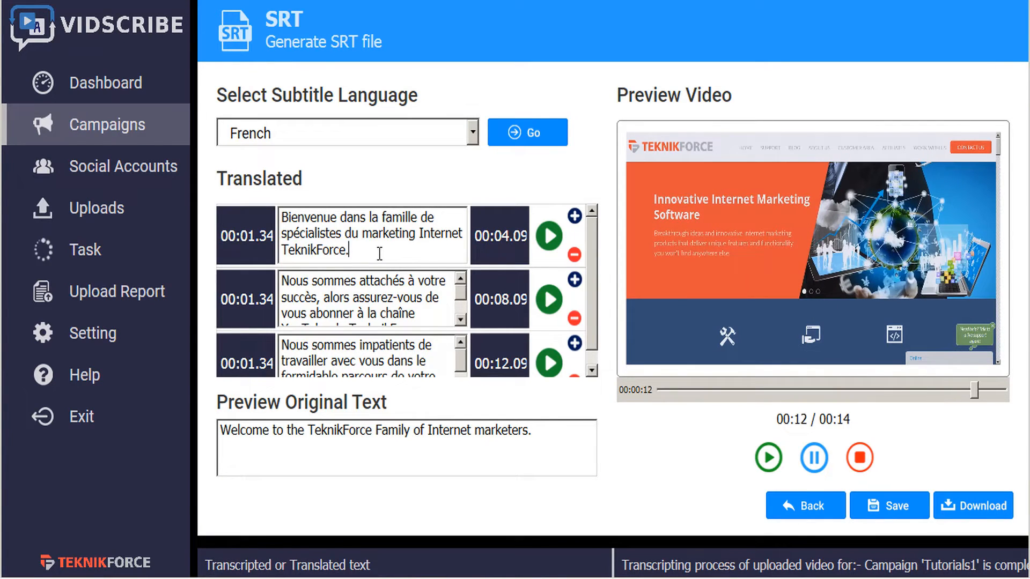
left_click(548, 236)
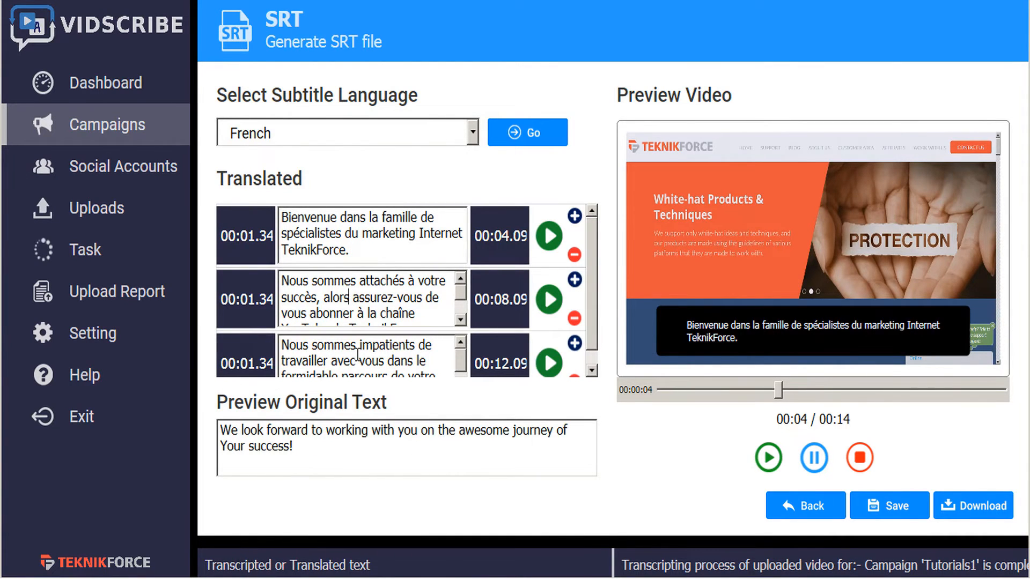
Translate the transcript into Korean instead
left_click(472, 133)
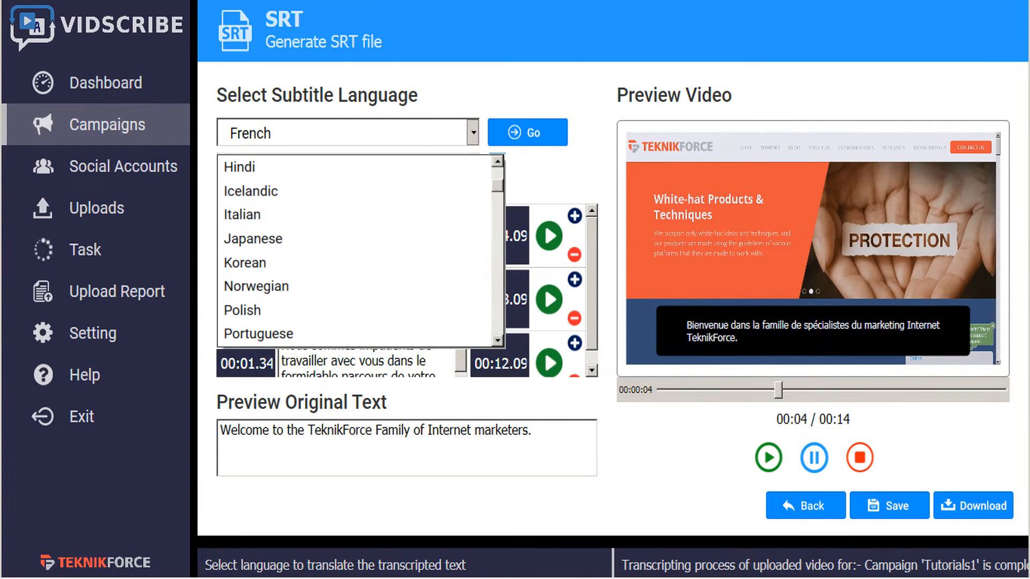
left_click(245, 262)
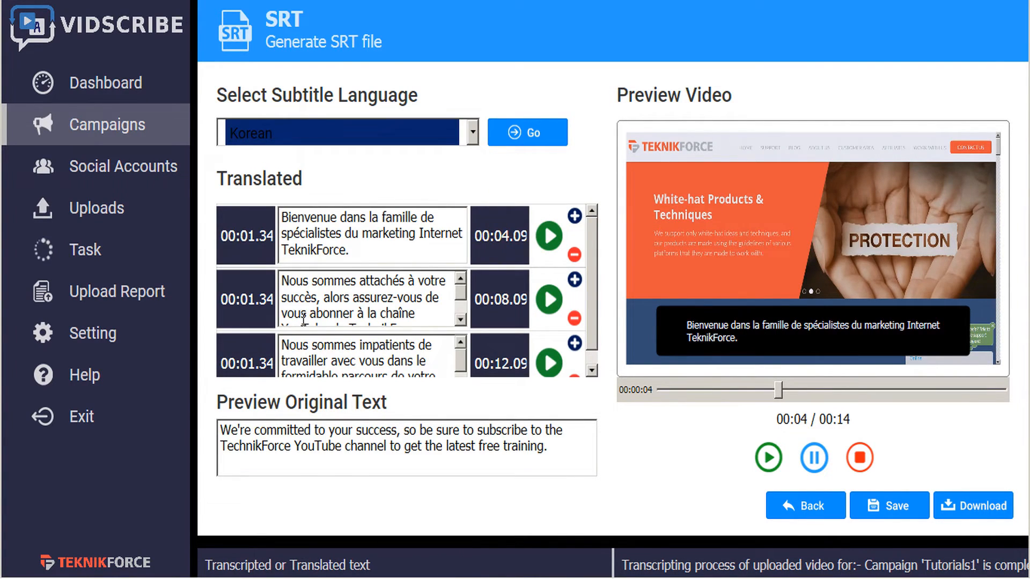
left_click(513, 135)
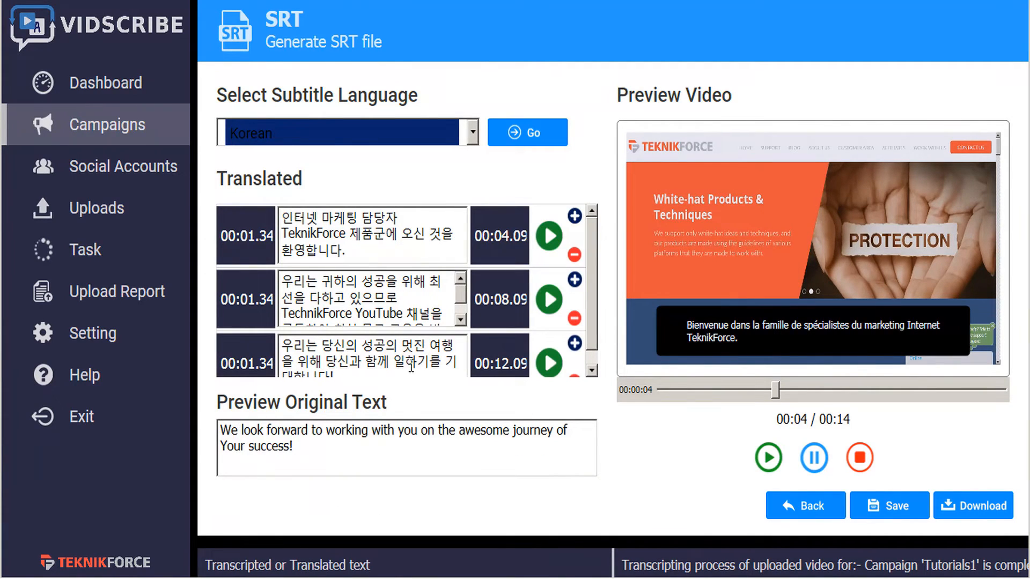
Save the Korean translation and download it as an SRT file
left_click(888, 505)
left_click(463, 265)
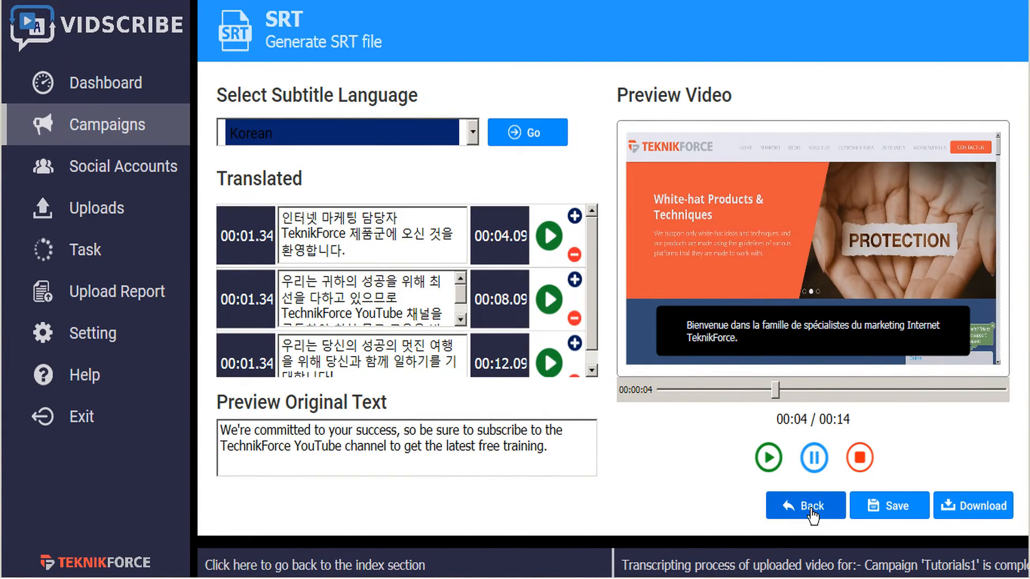
left_click(992, 506)
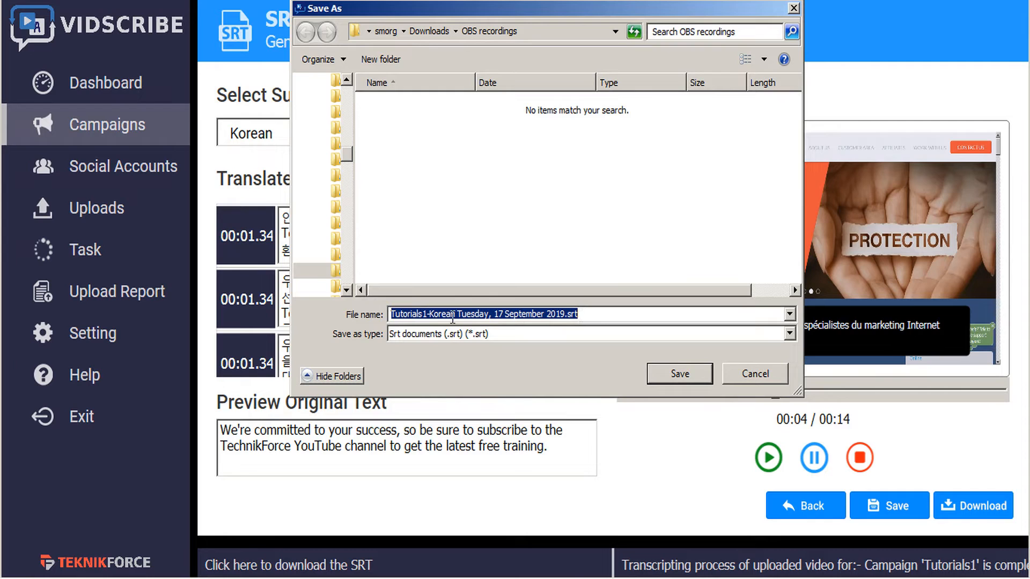
left_click(686, 375)
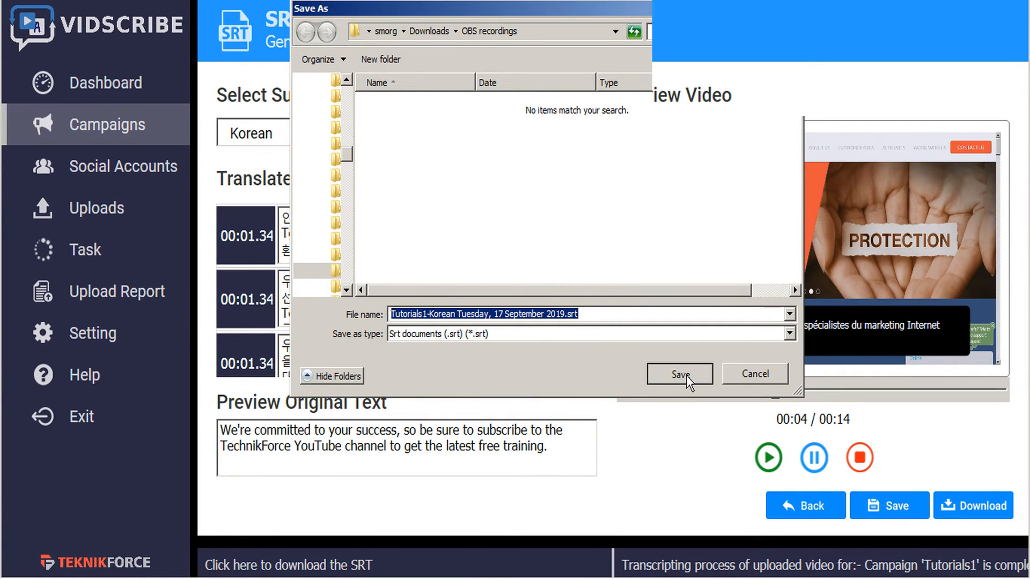
Reopen Make SRTs and browse the full list of available subtitle languages
left_click(806, 506)
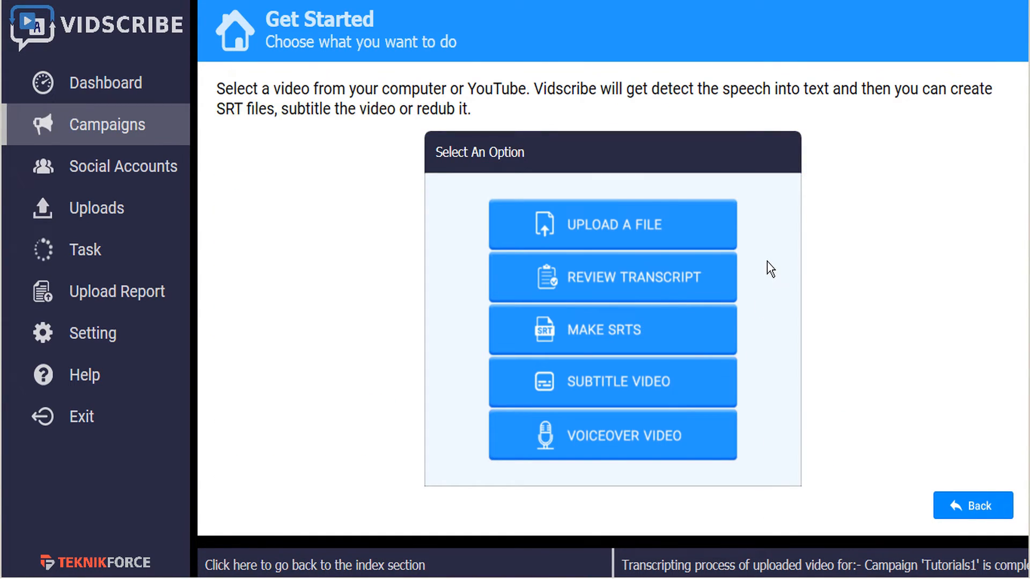
left_click(601, 335)
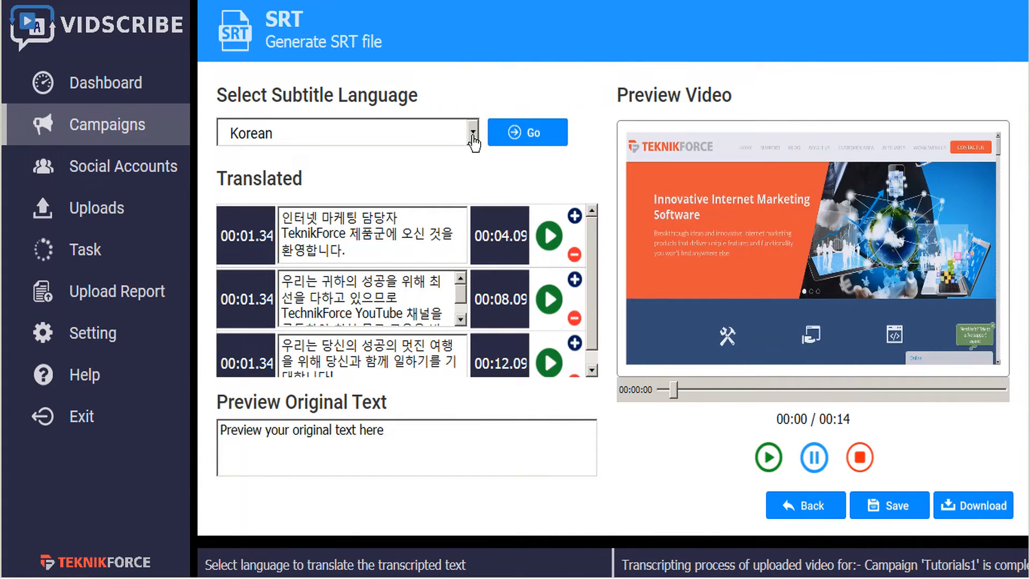
left_click(473, 140)
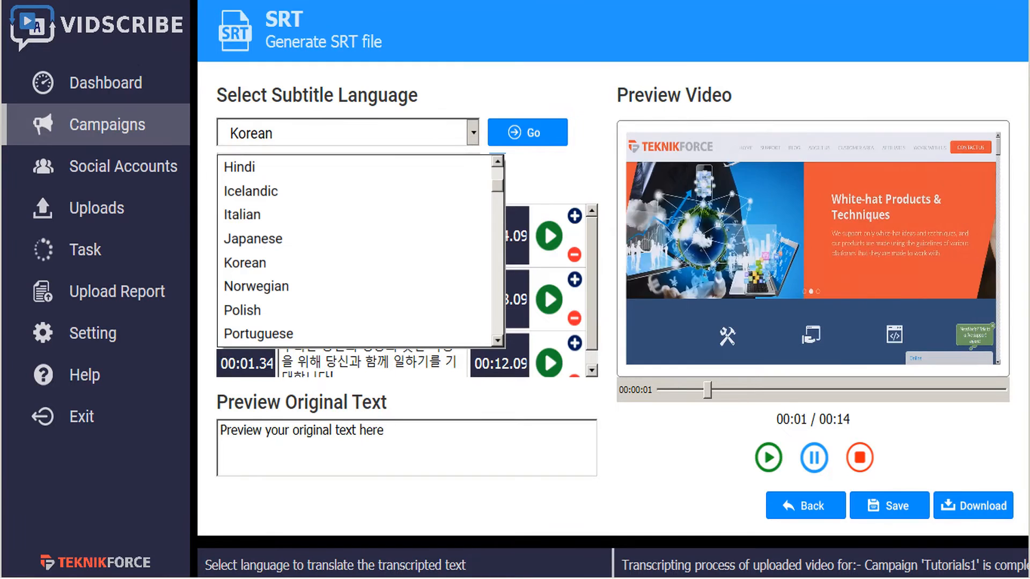
scroll(354, 250, "down", 3)
scroll(354, 250, "down", 3)
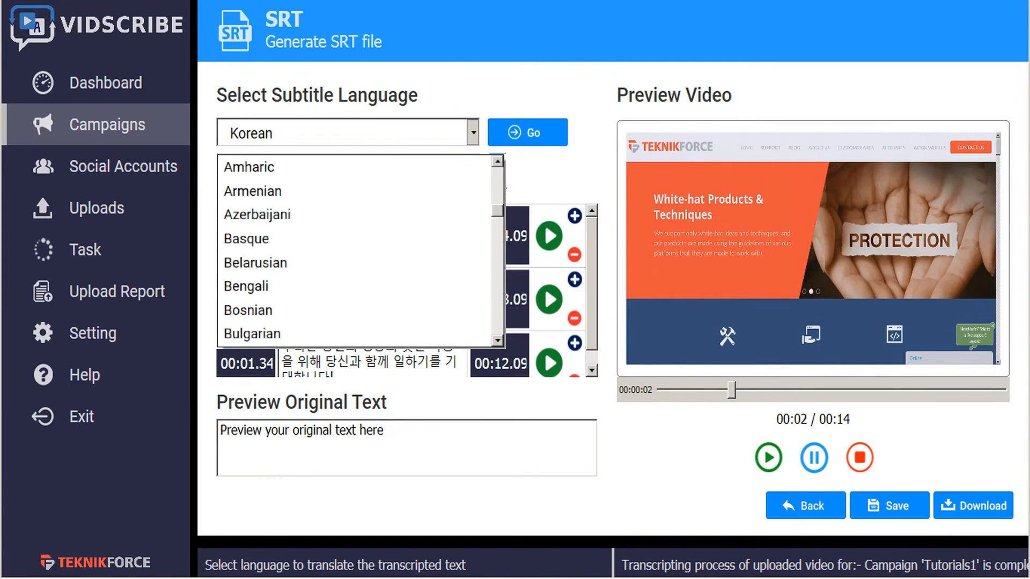
scroll(354, 250, "down", 3)
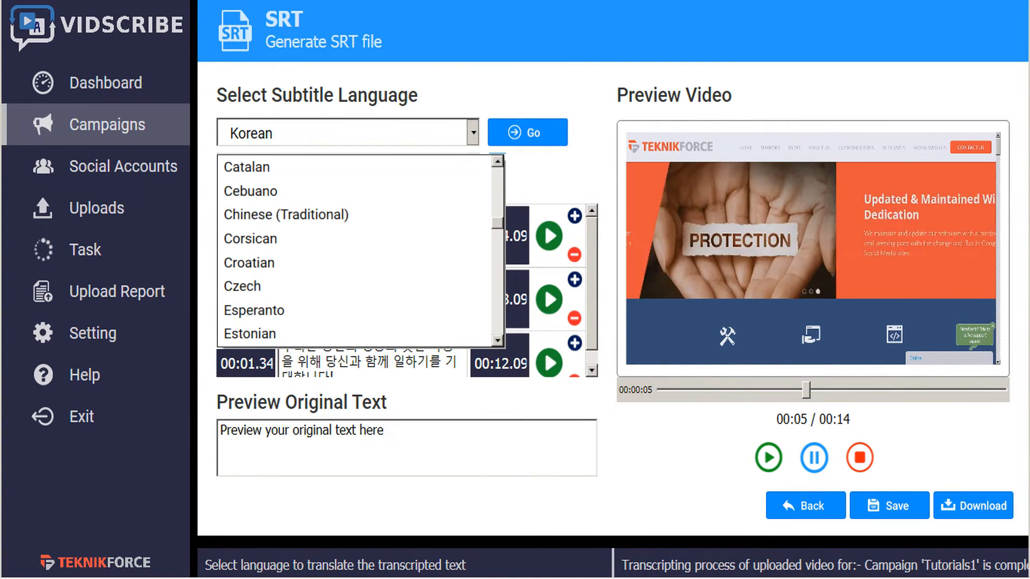
scroll(354, 250, "down", 3)
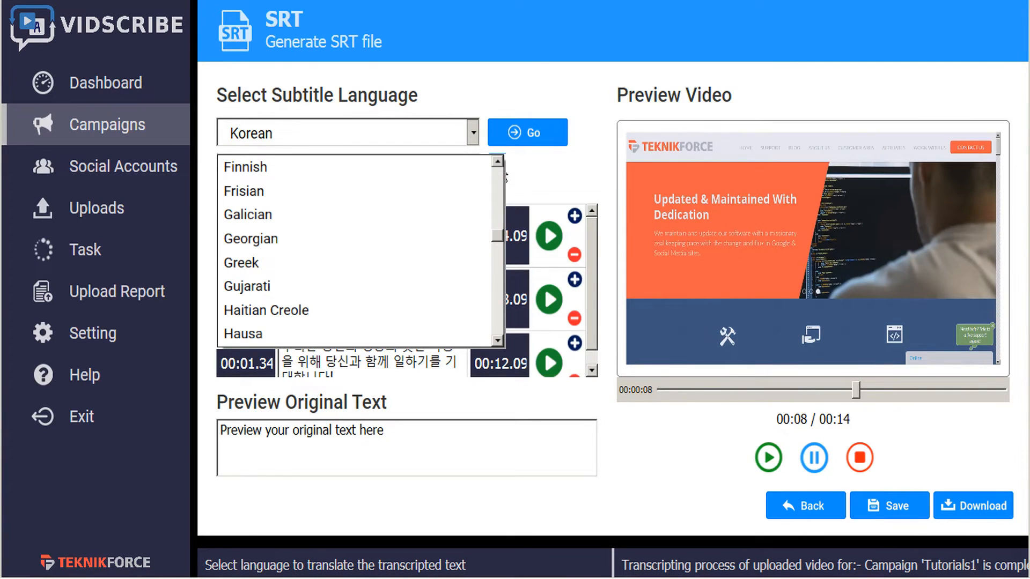
scroll(354, 250, "down", 3)
scroll(353, 250, "down", 3)
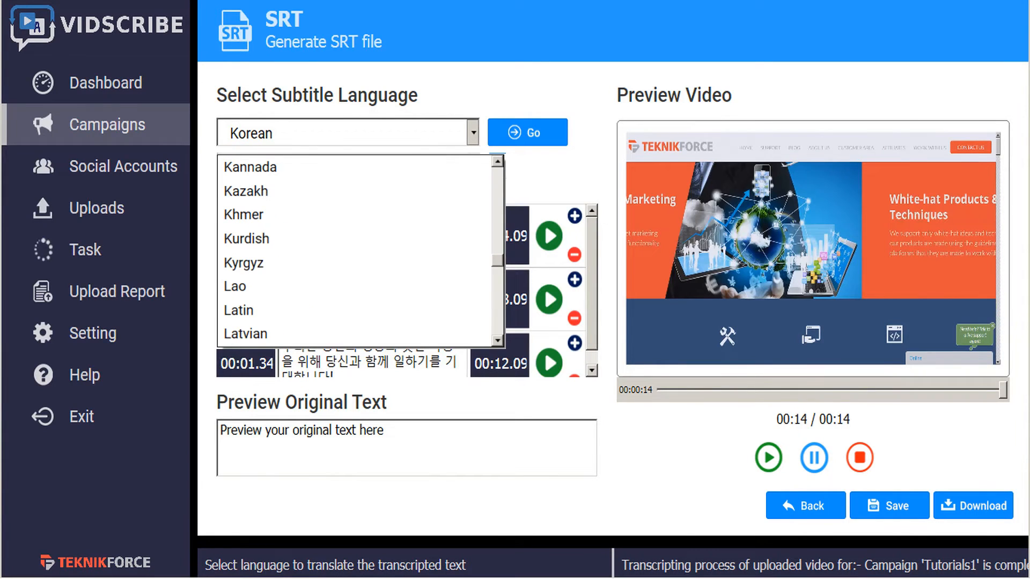
scroll(354, 250, "down", 3)
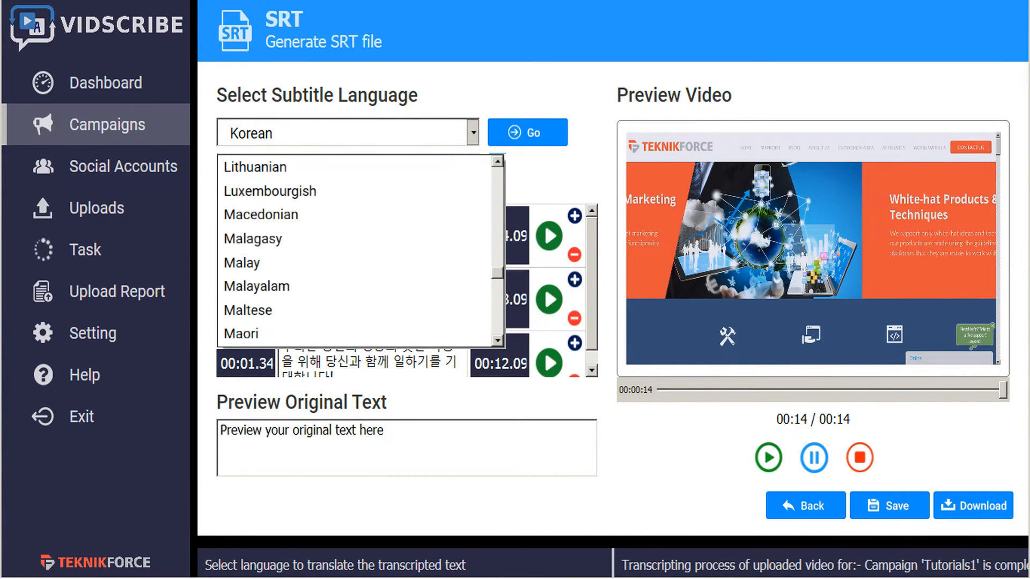
scroll(505, 276, "down", 3)
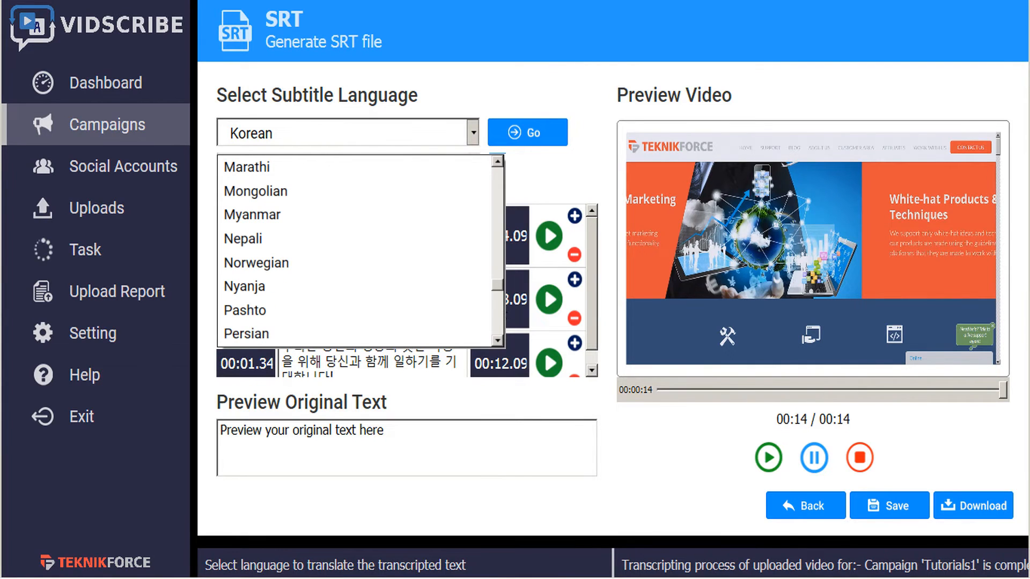
scroll(354, 250, "down", 3)
scroll(353, 250, "down", 3)
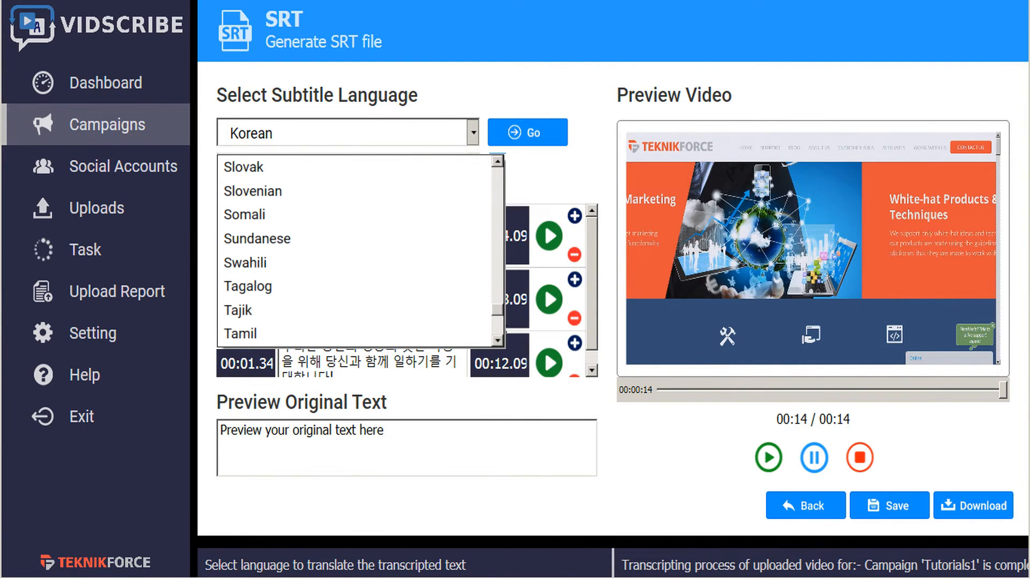
scroll(353, 251, "down", 3)
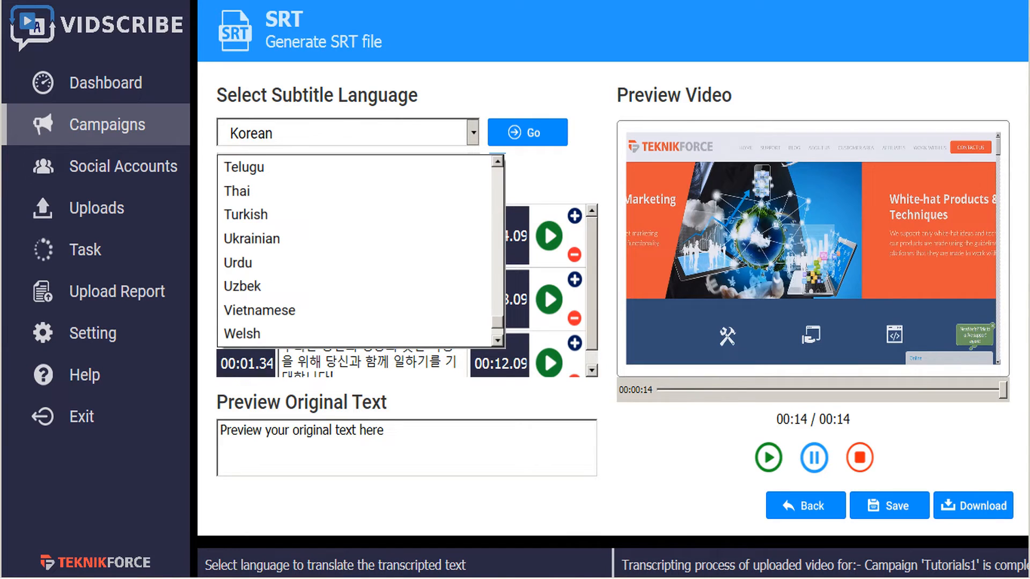
scroll(354, 250, "down", 3)
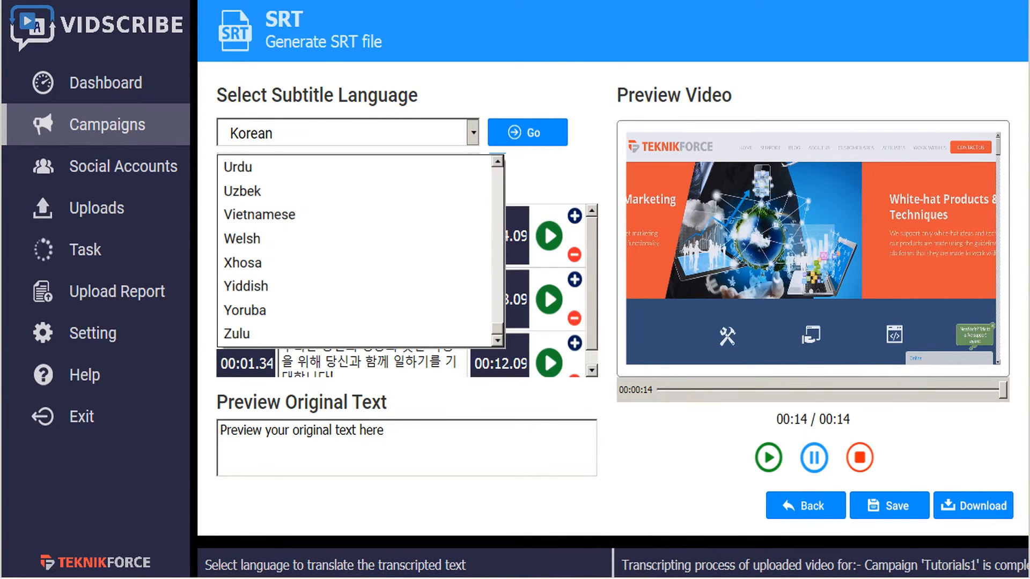
left_click(500, 359)
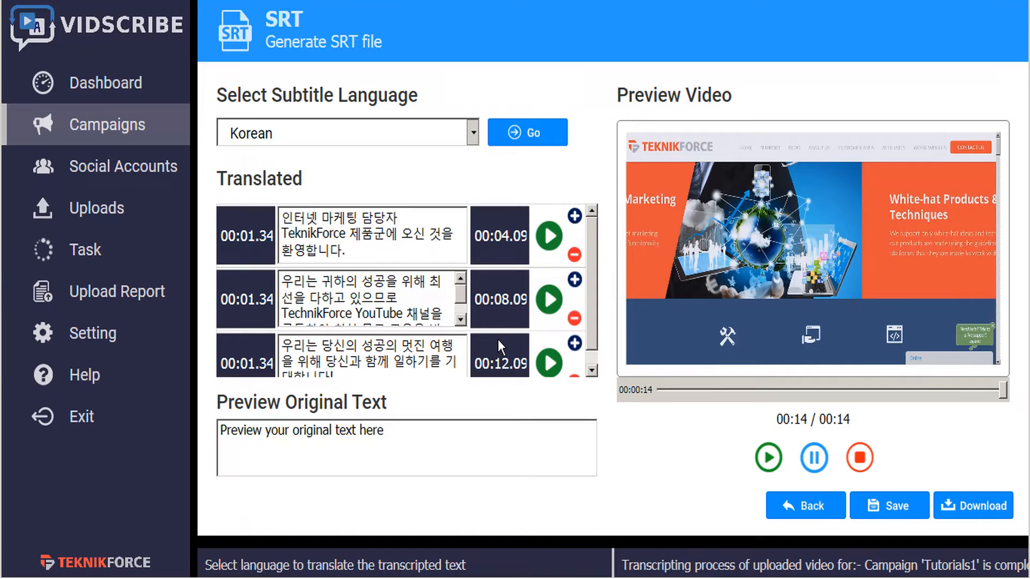
Open Subtitle Video and preview the first Korean caption on the video
left_click(805, 504)
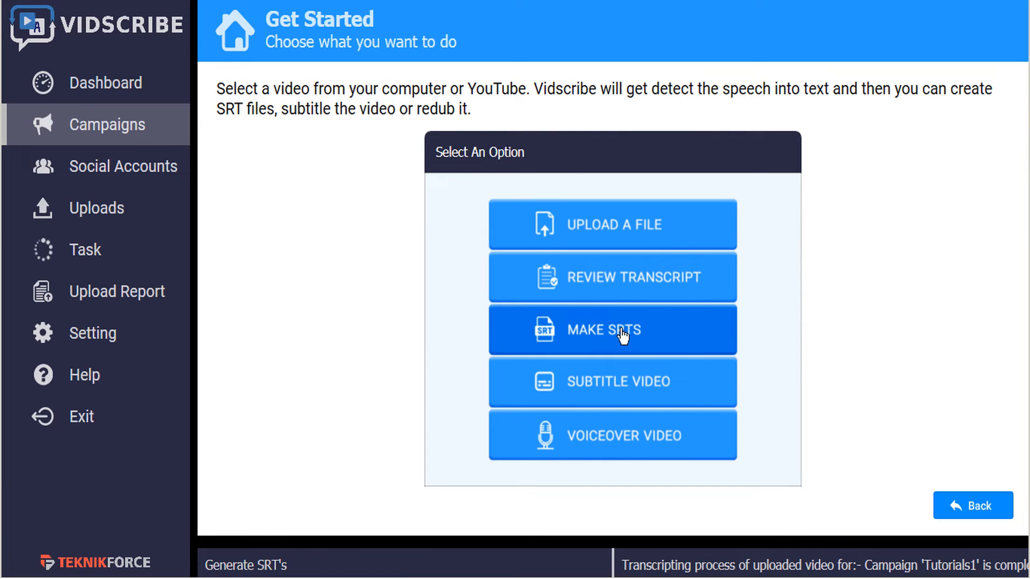
left_click(608, 394)
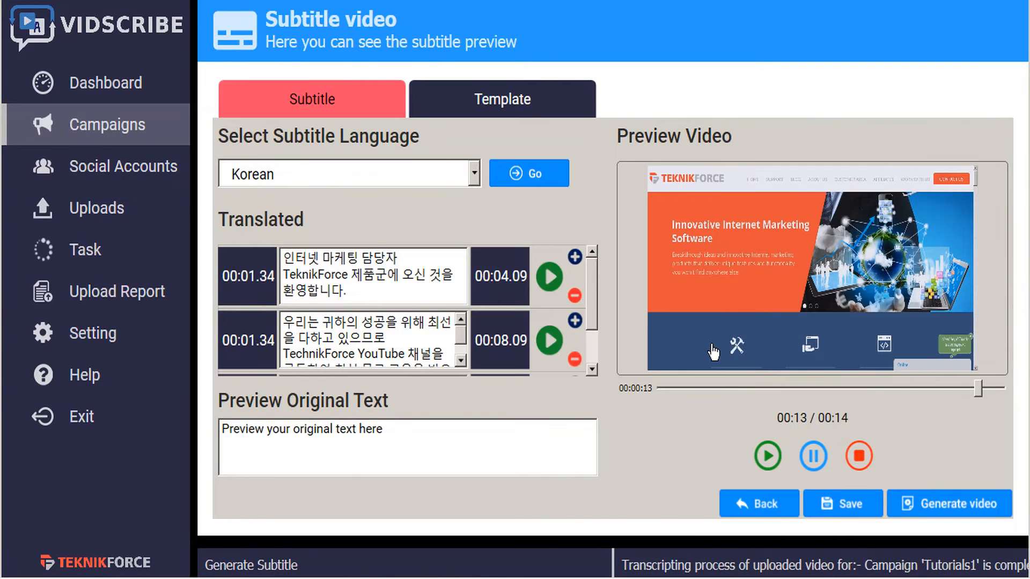
left_click(550, 277)
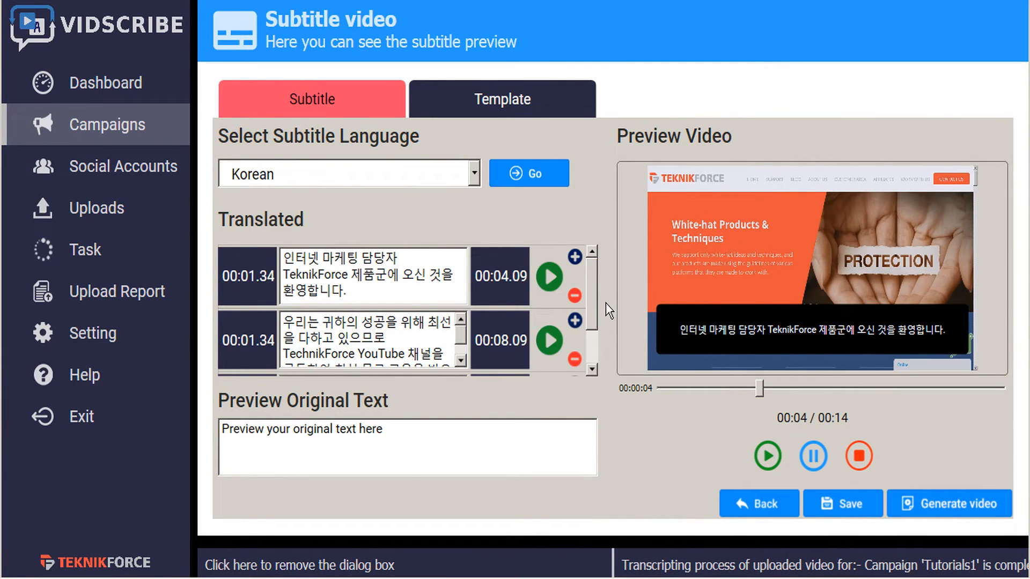
left_click(474, 174)
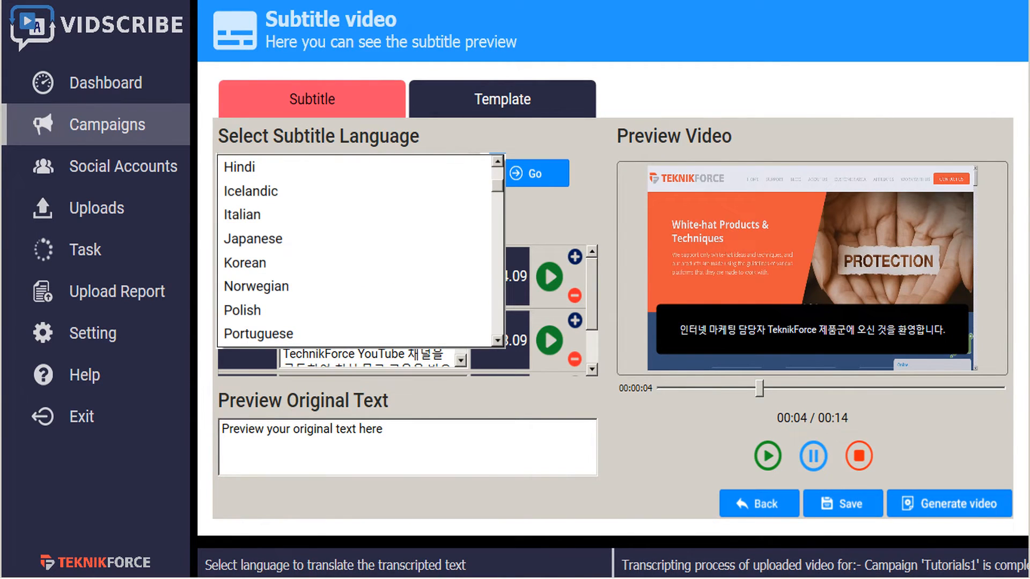
left_click(501, 220)
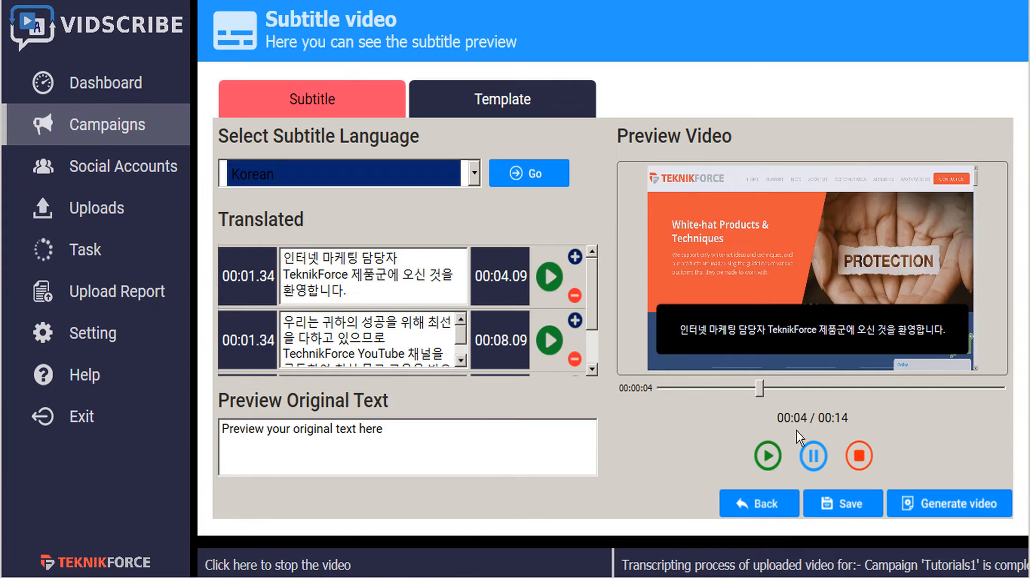
Preview the second Korean caption, then generate the subtitled video and save it as welcome korean subtitles
left_click(768, 457)
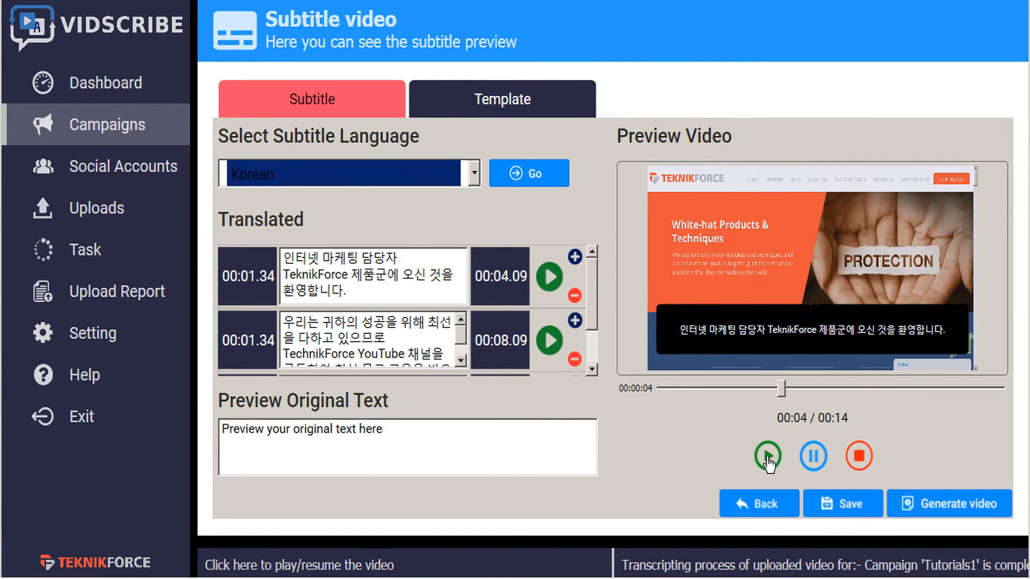
left_click(551, 277)
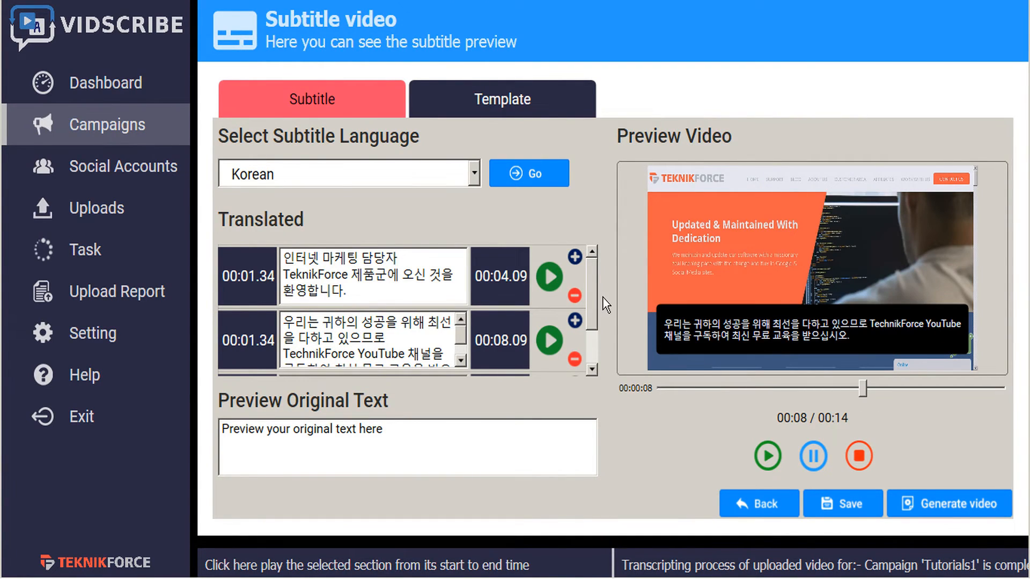
left_click(949, 507)
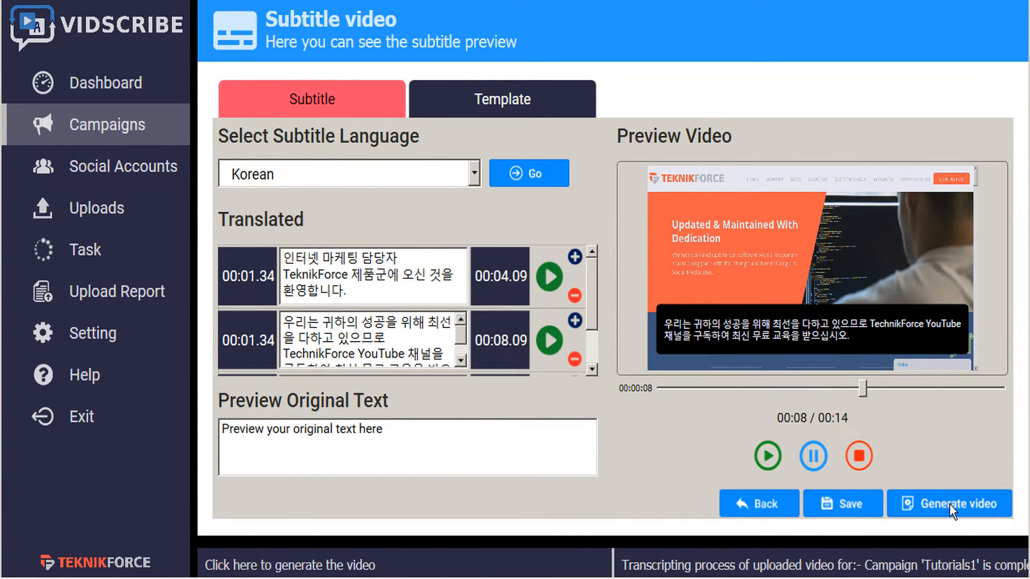
type("welcome korean")
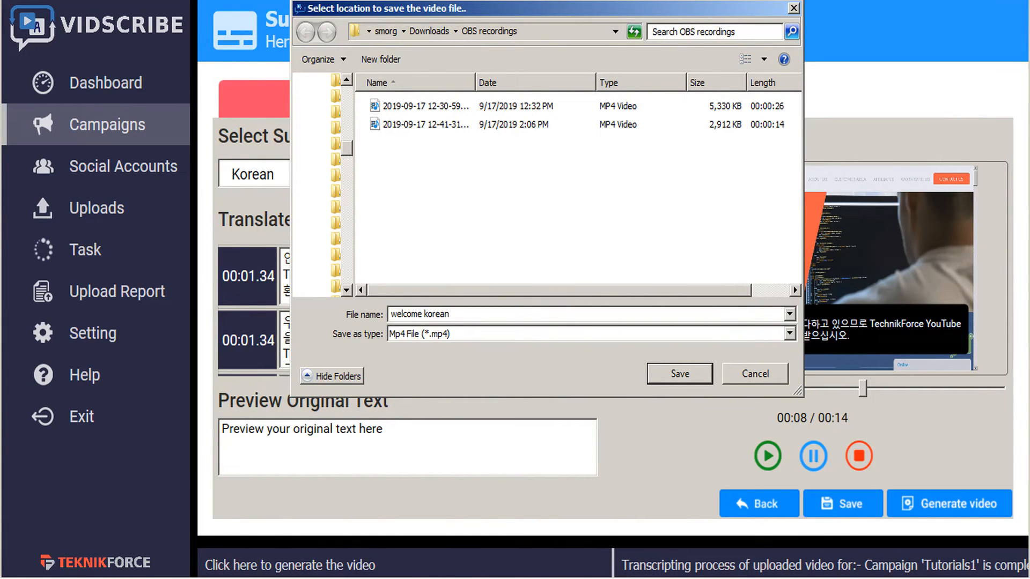
type(" subtitles")
left_click(664, 375)
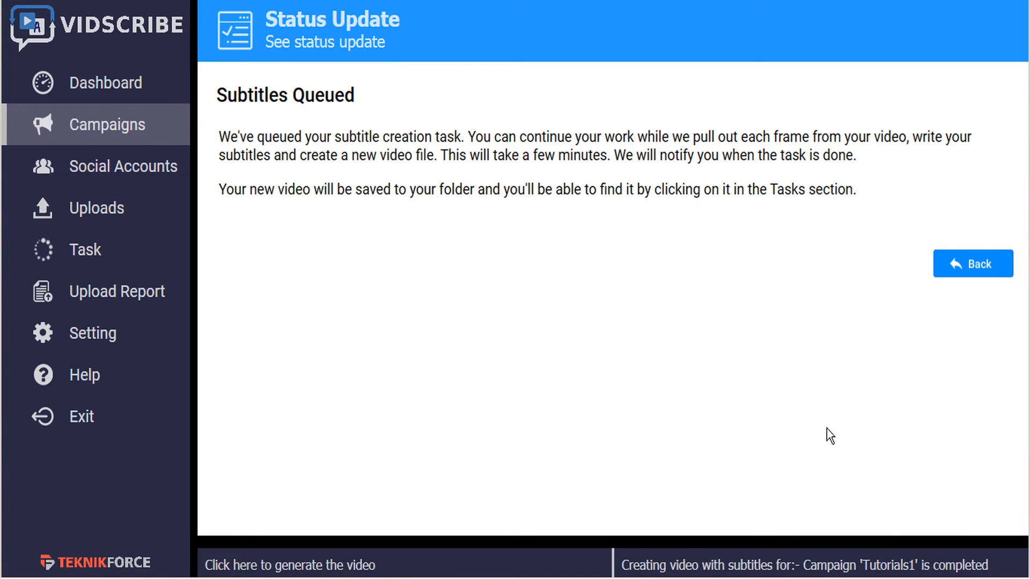
Open the task list and view the completed subtitled video for Tutorials1
left_click(100, 252)
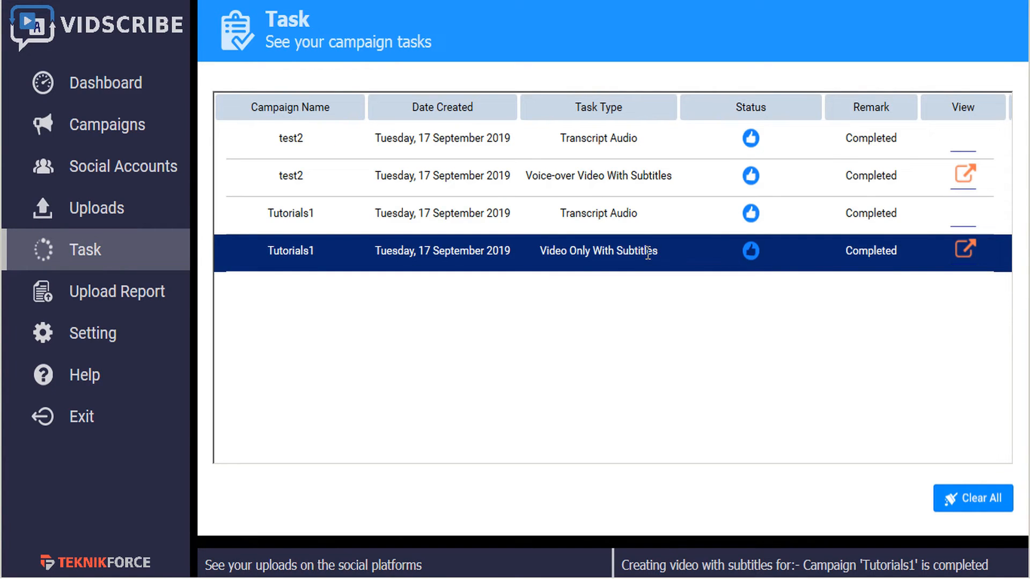
left_click(968, 258)
Start the Tutorials1 campaign and open the Voiceover Video option
left_click(97, 132)
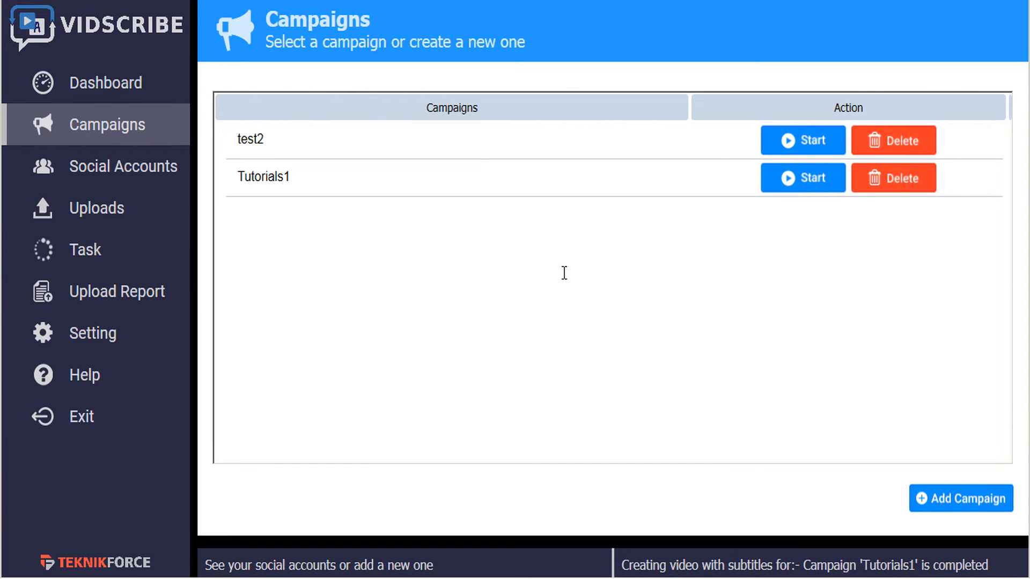
left_click(775, 185)
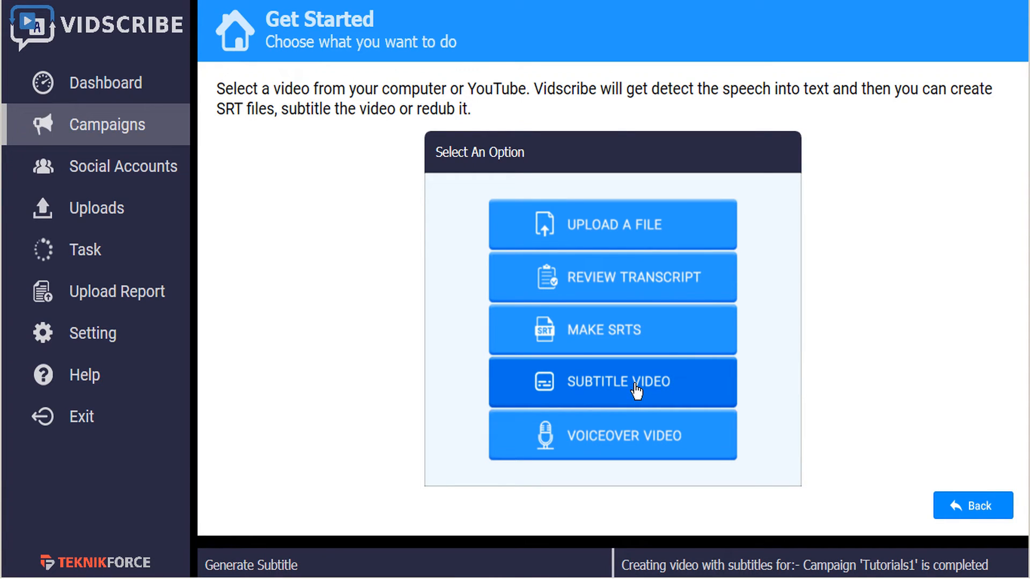
left_click(626, 443)
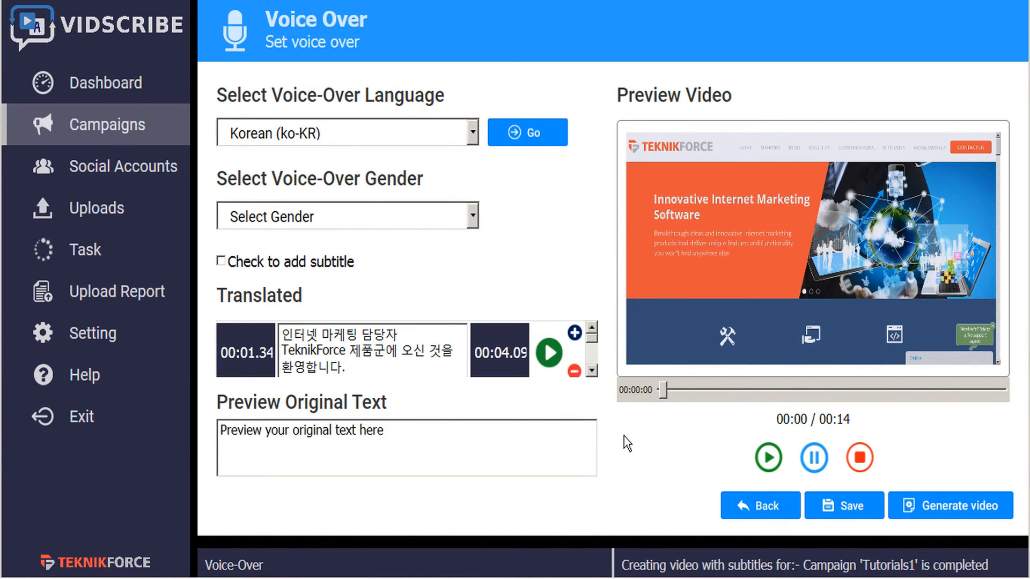
Browse the voice-over language list and the available Korean voice genders
left_click(473, 135)
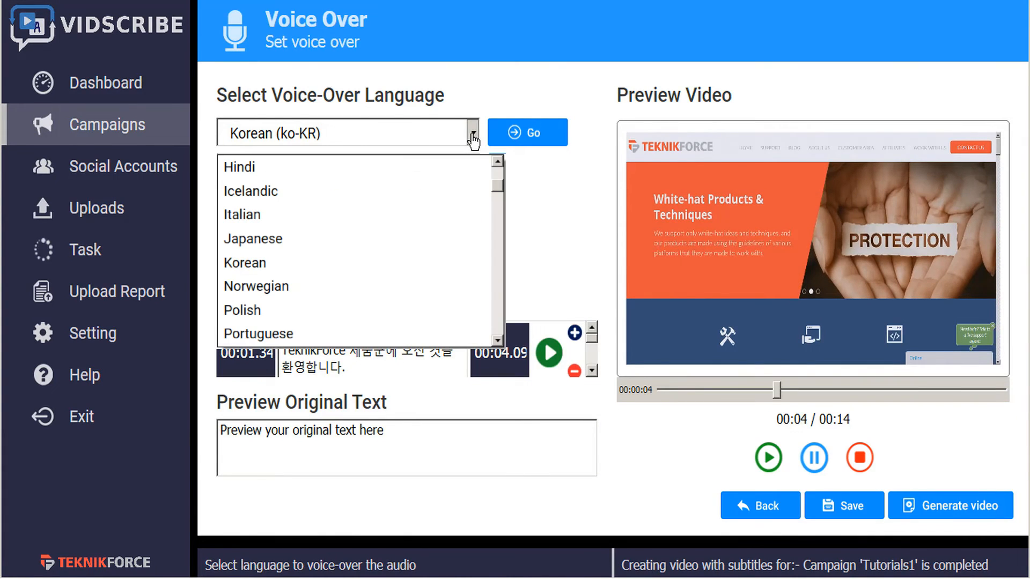
left_click(472, 135)
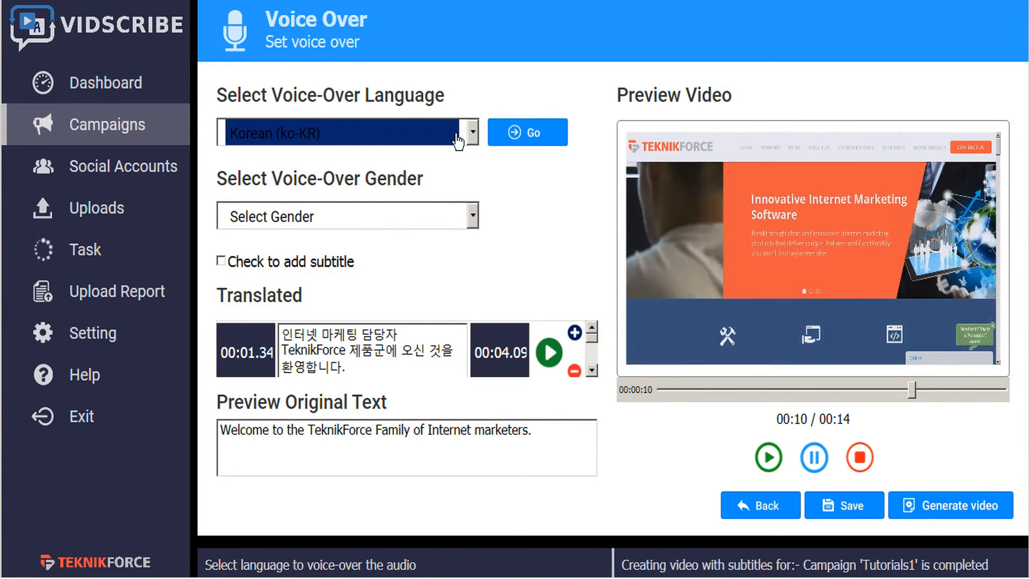
left_click(473, 135)
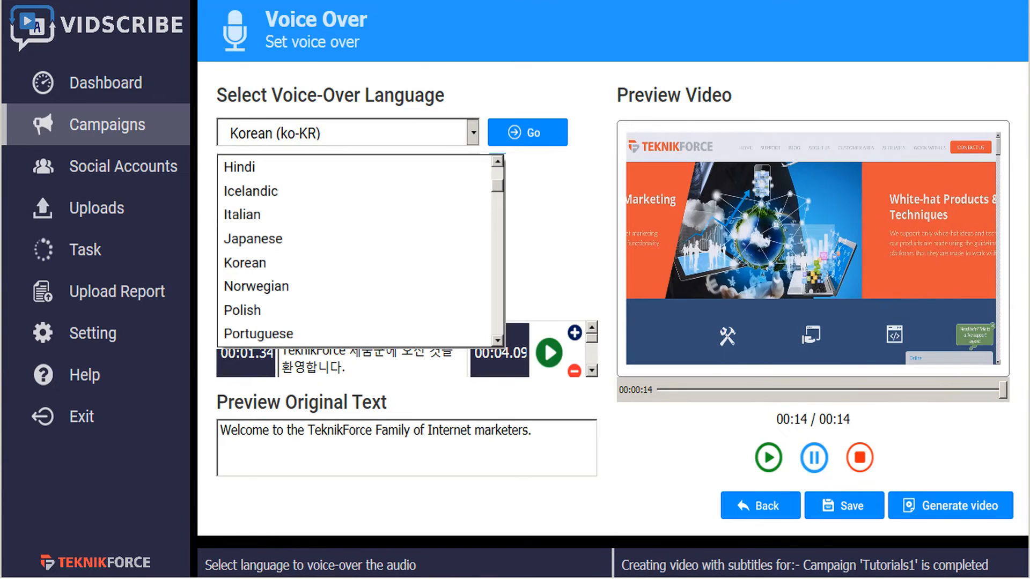
left_click(485, 348)
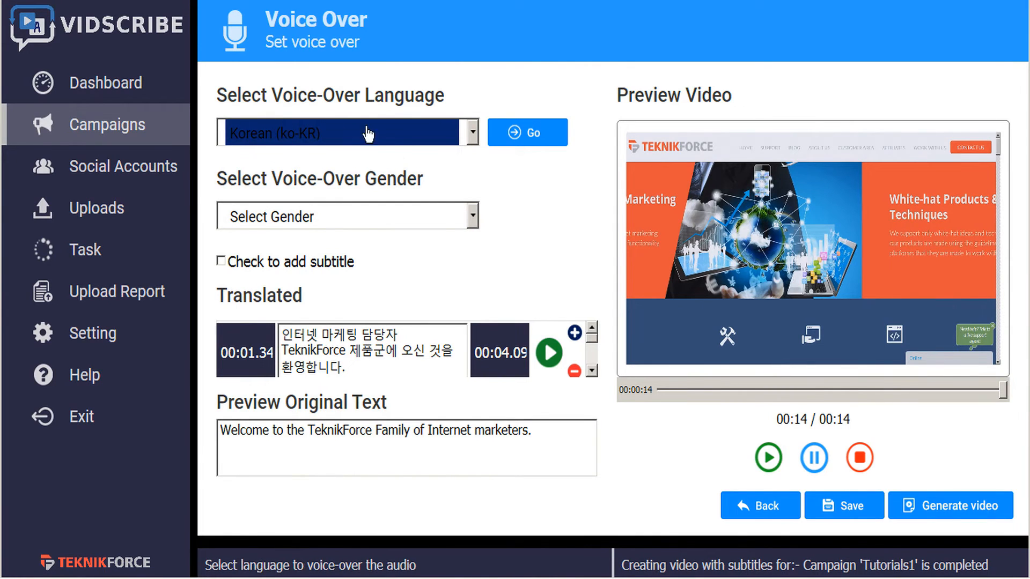
left_click(471, 218)
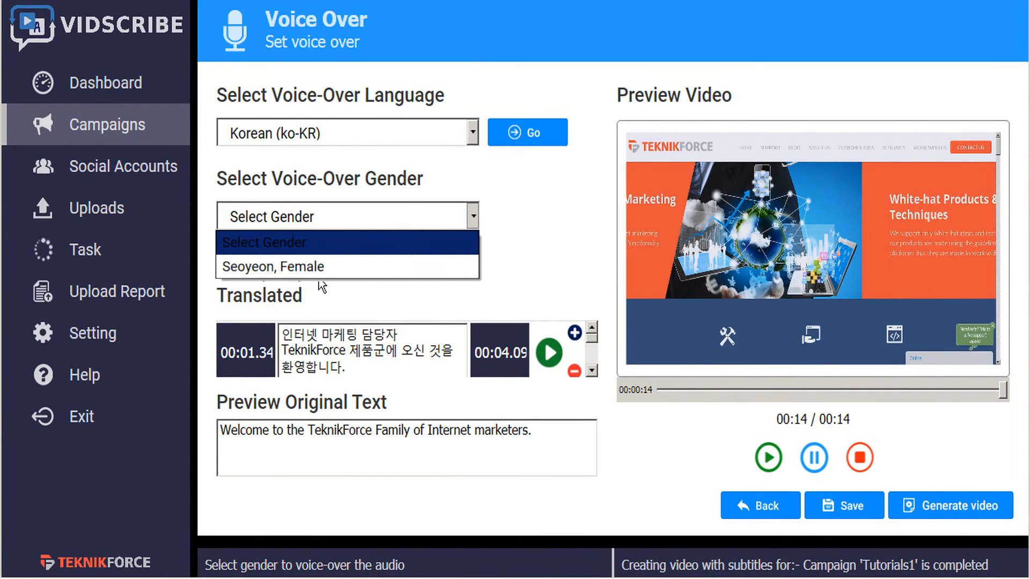
left_click(450, 163)
Switch the voice-over language to Russian (ru-RU) and view its voice options
left_click(473, 134)
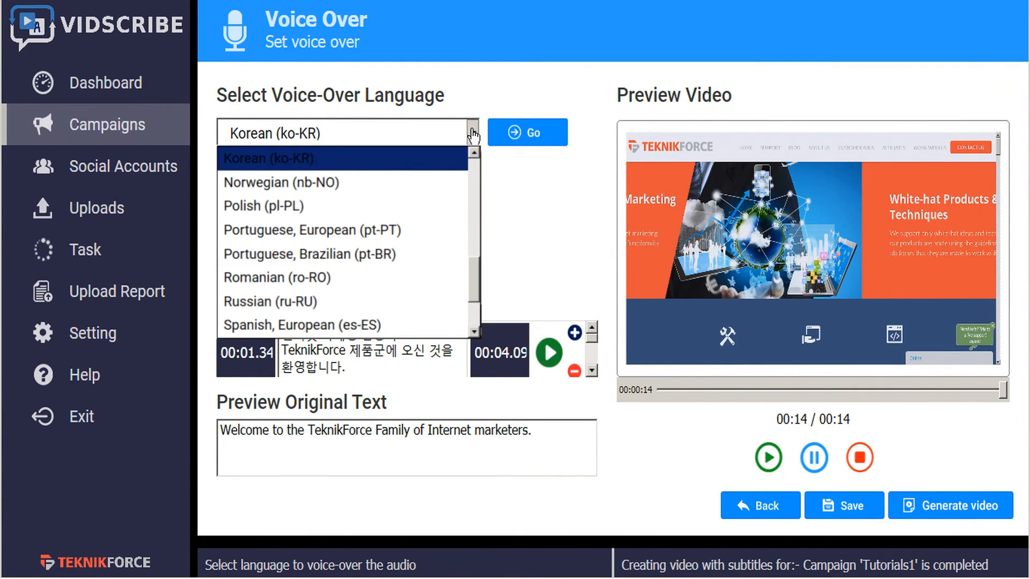
left_click(270, 301)
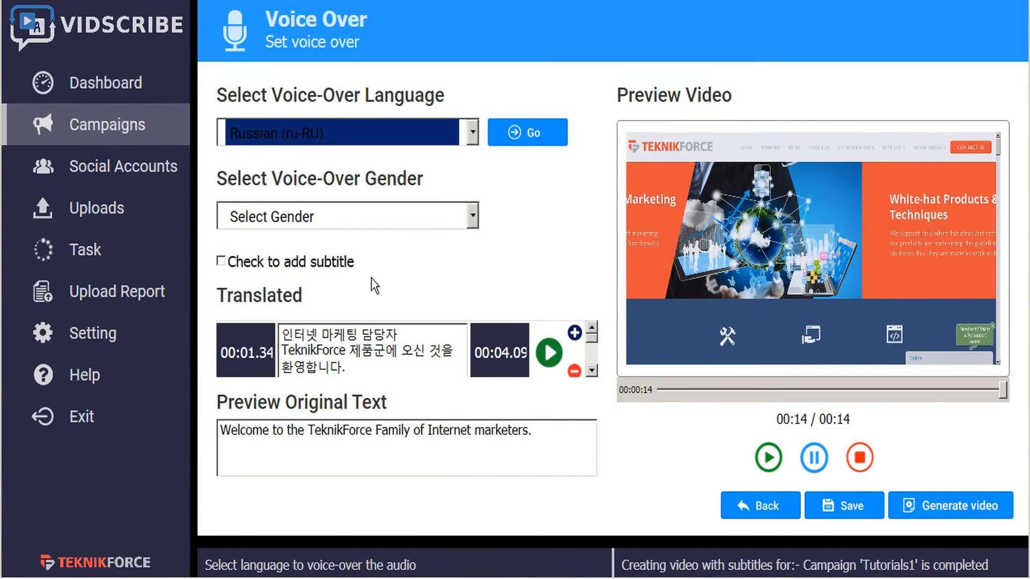
left_click(473, 217)
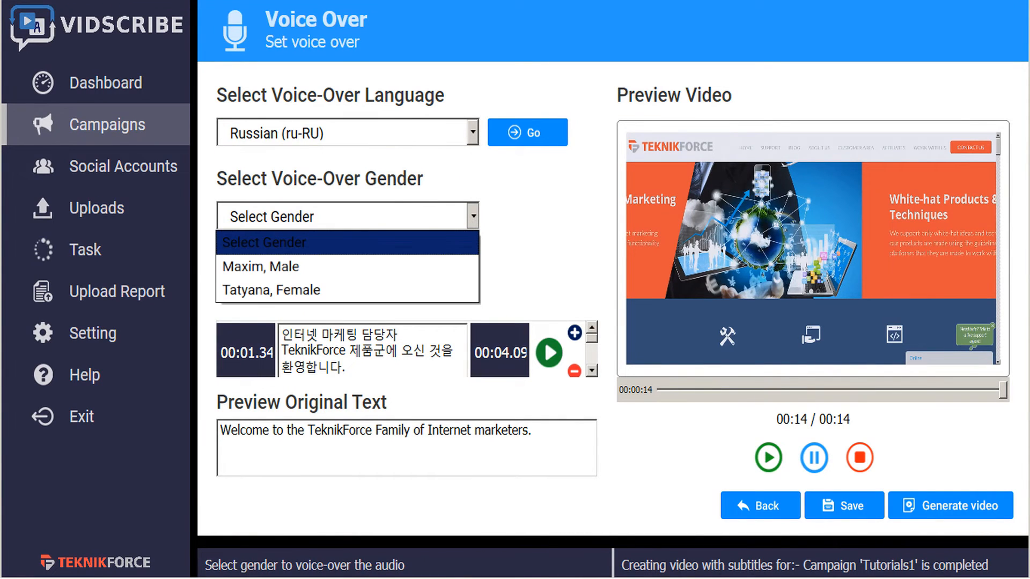
left_click(465, 136)
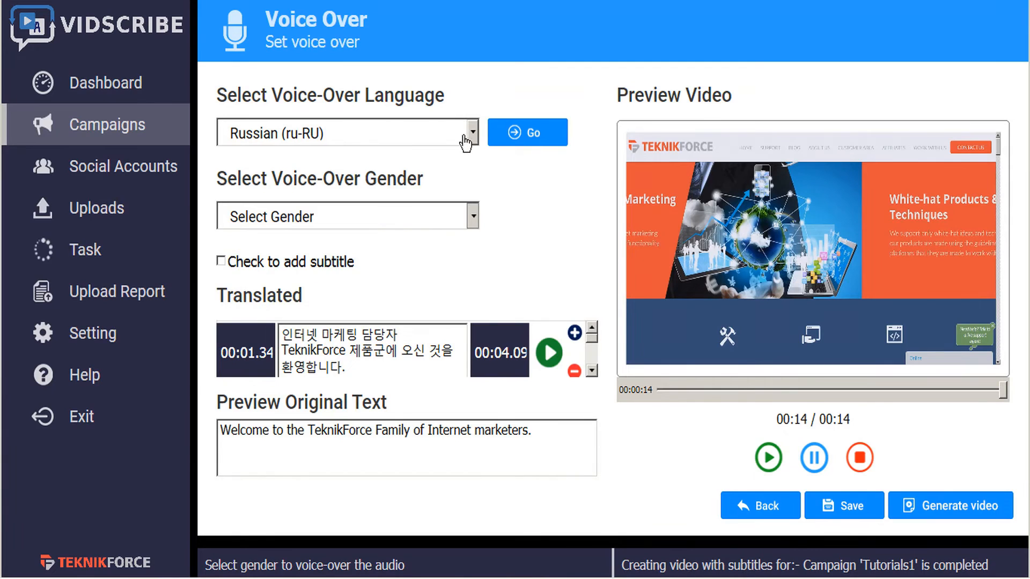
Set the voice-over language back to Korean (ko-KR) and choose the Seoyeon, Female voice
left_click(474, 134)
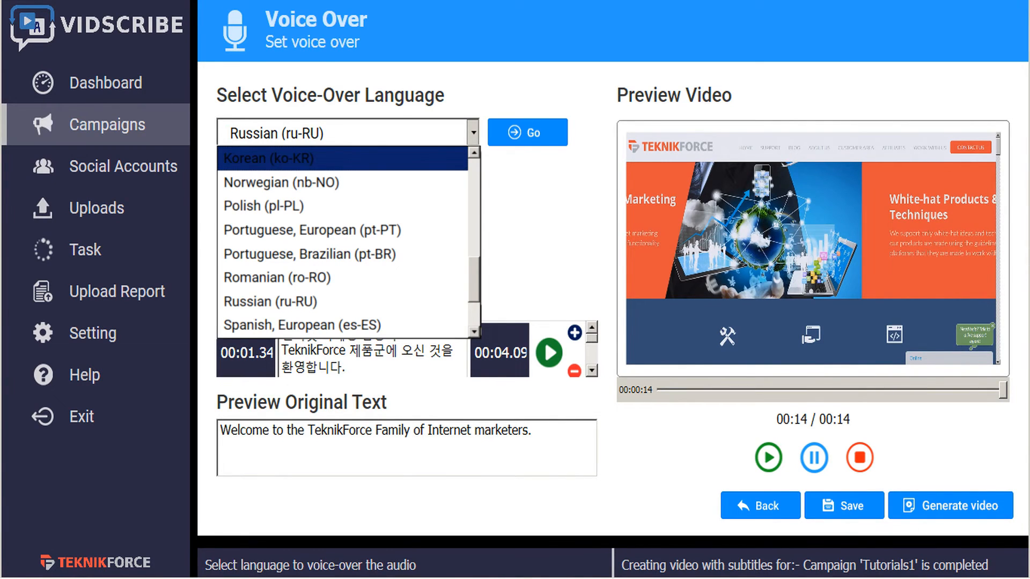
key("Return")
left_click(471, 217)
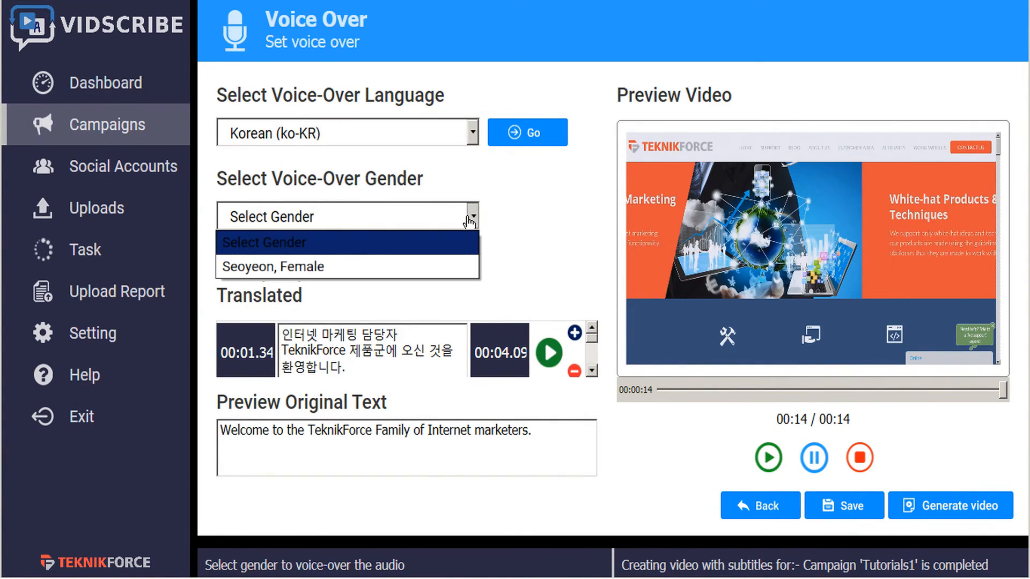
left_click(354, 267)
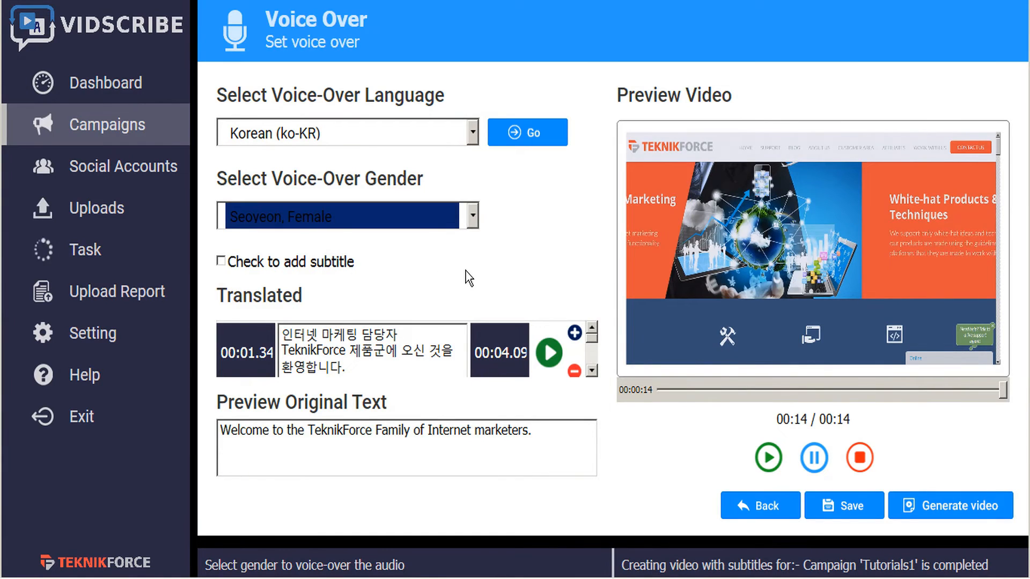
Enable subtitles and generate the voice-over video, saving it as welcome korean subtitles VO
left_click(221, 261)
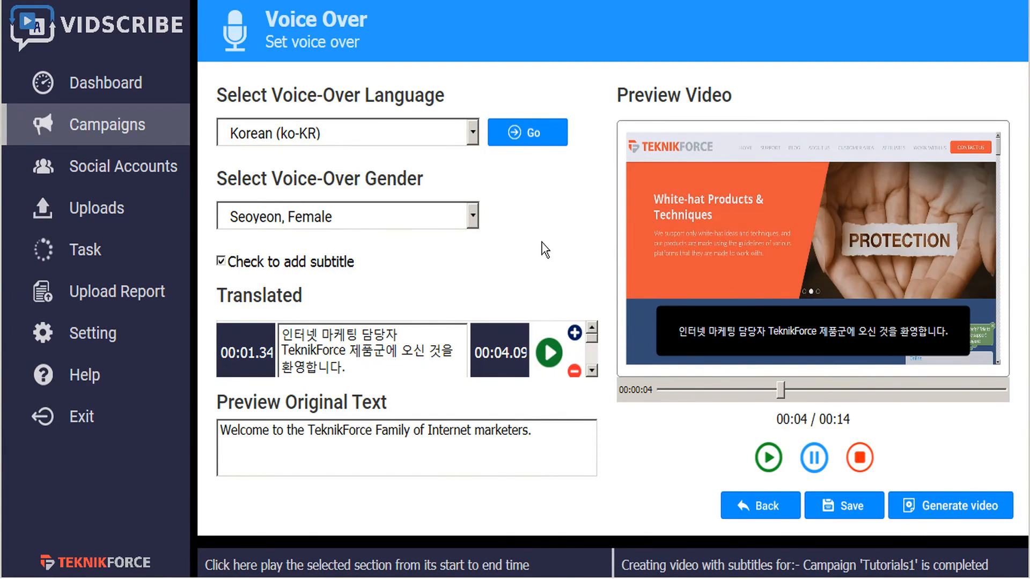
left_click(839, 510)
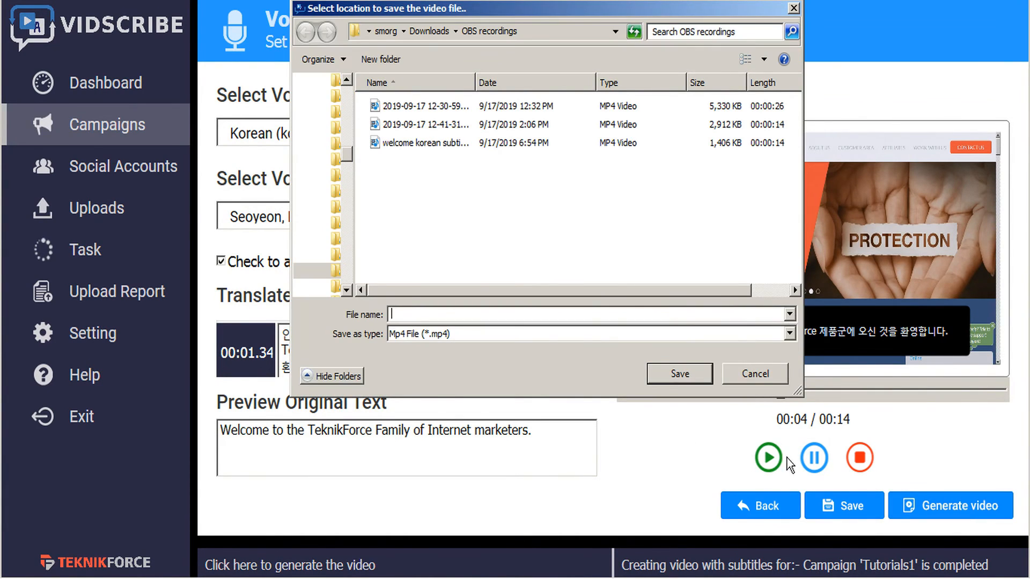
left_click(441, 143)
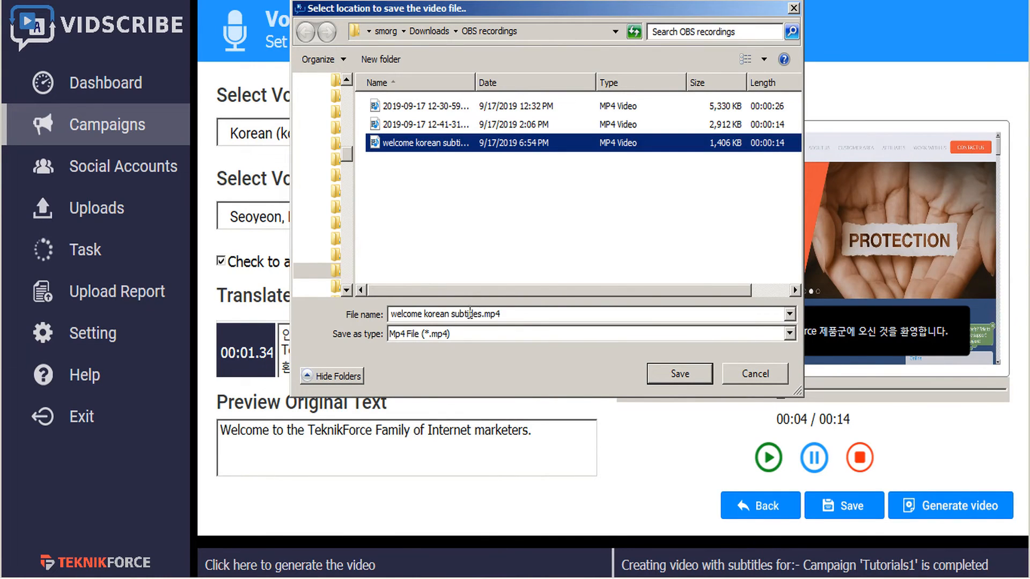
left_click(484, 314)
left_click(481, 313)
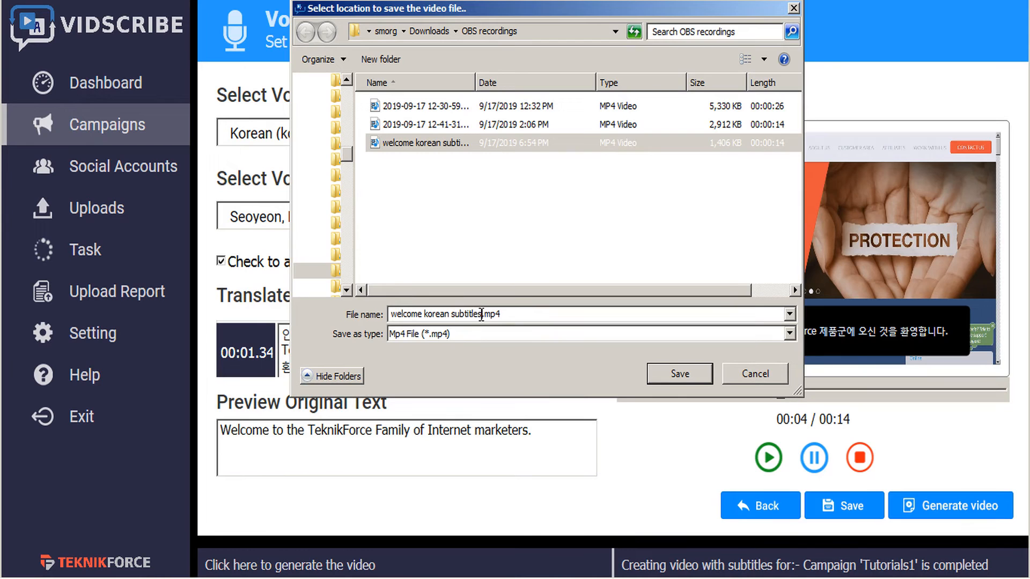
type("VO")
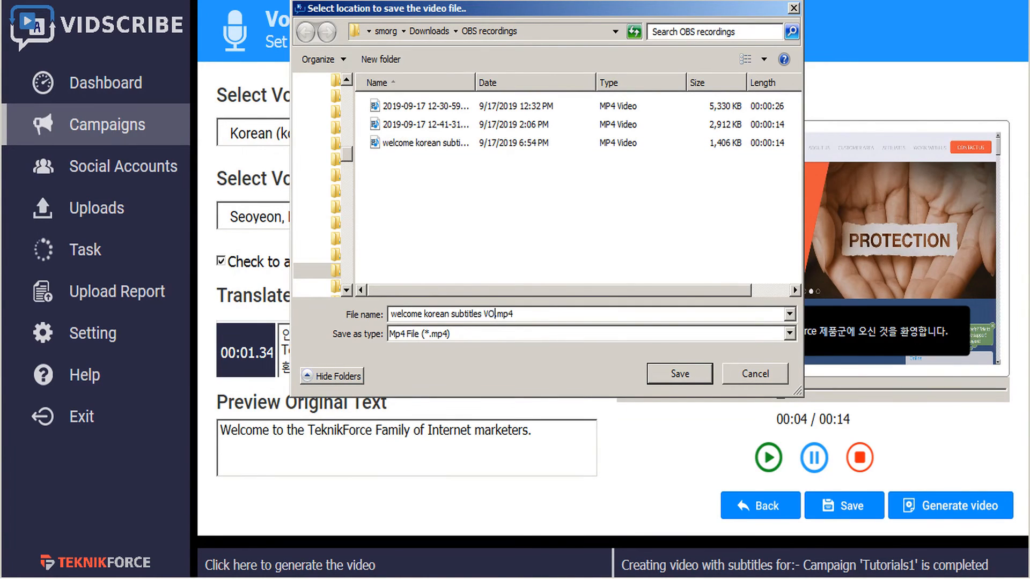
left_click(664, 374)
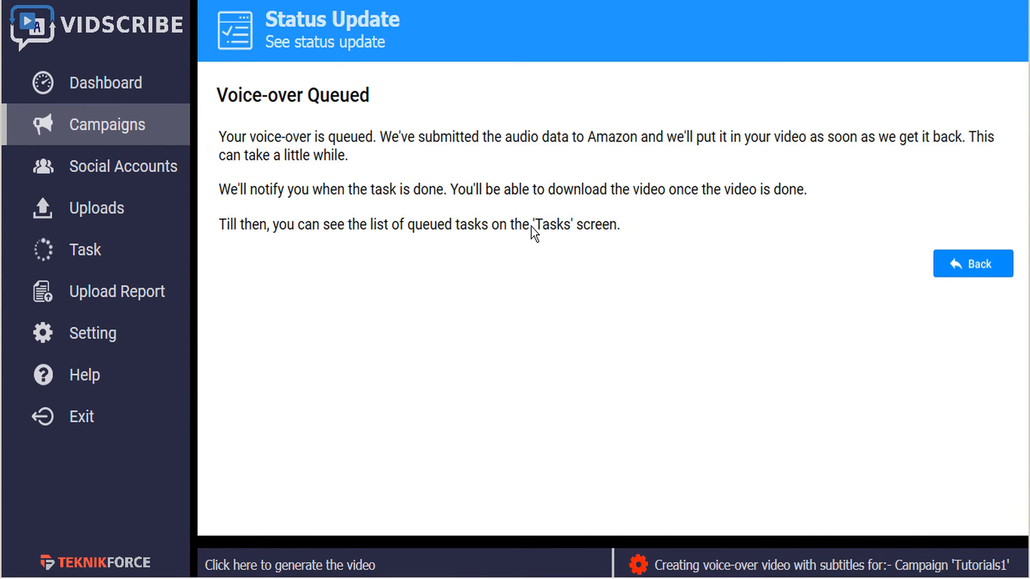
Open the task list, refresh it, and view the finished voice-over video
left_click(81, 256)
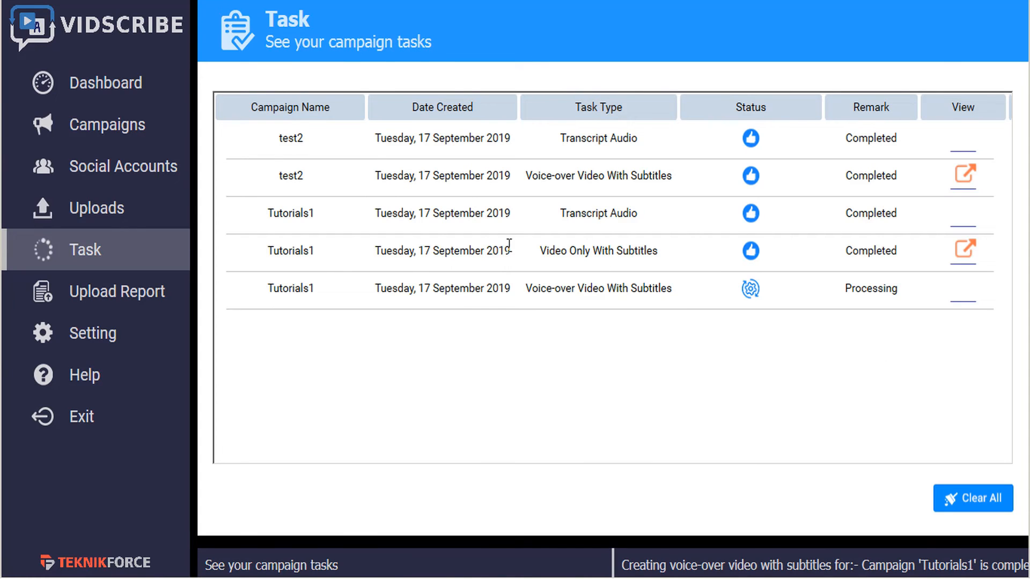
left_click(96, 251)
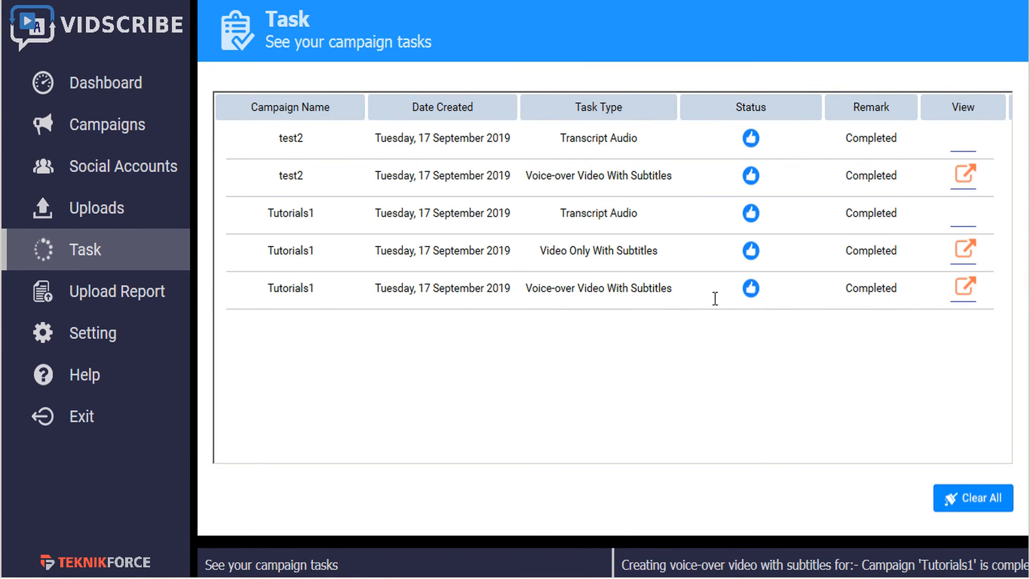
left_click(966, 292)
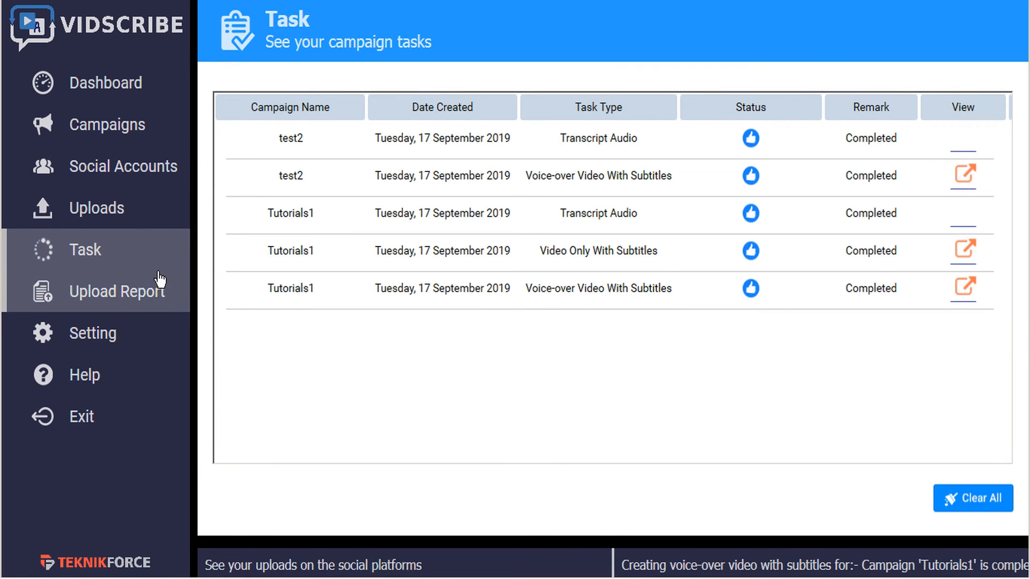
Open Uploads, select the Tutorials1 campaign and the video welcome korean subtitles VO.mp4
left_click(106, 214)
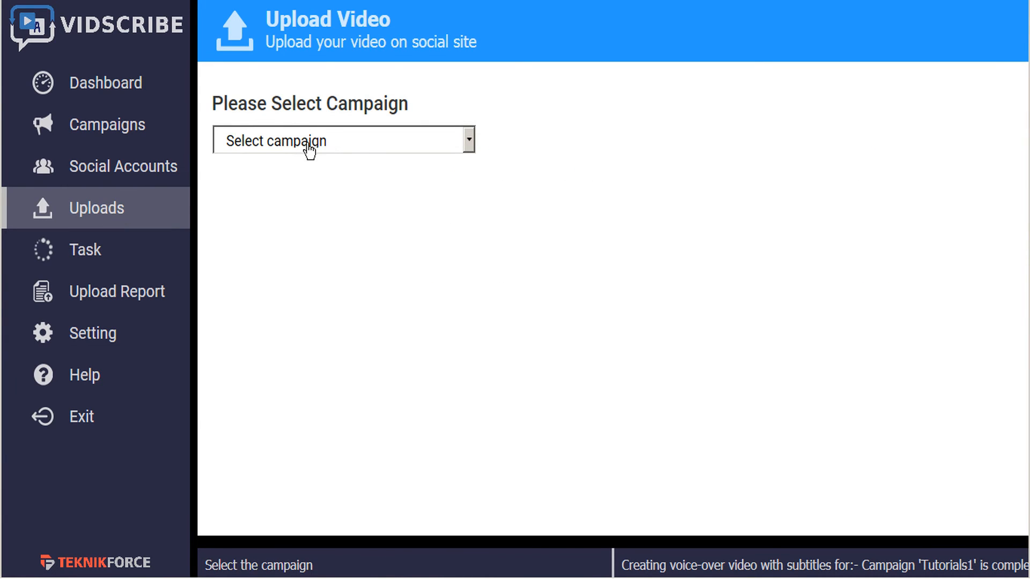
left_click(372, 143)
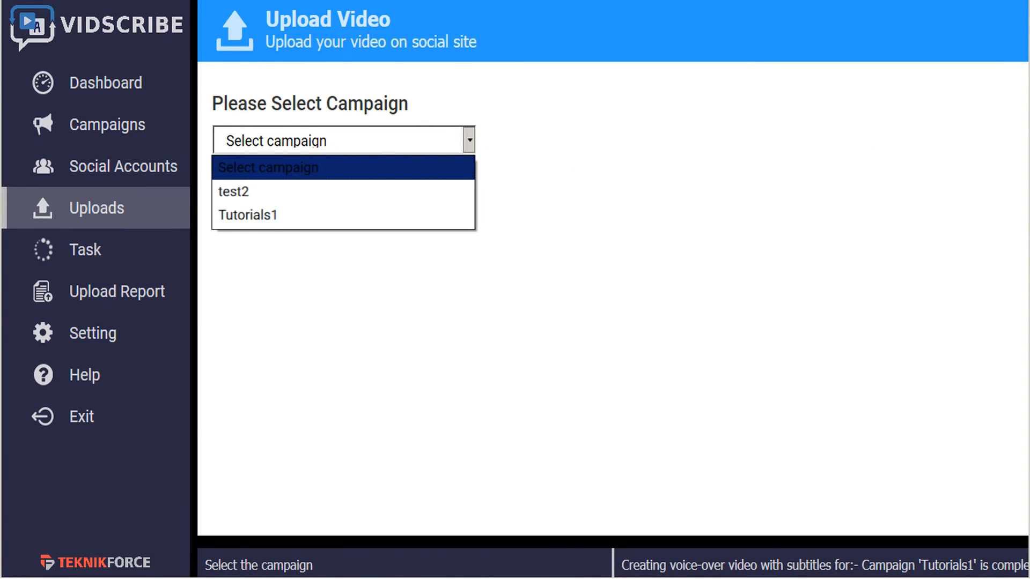
left_click(284, 225)
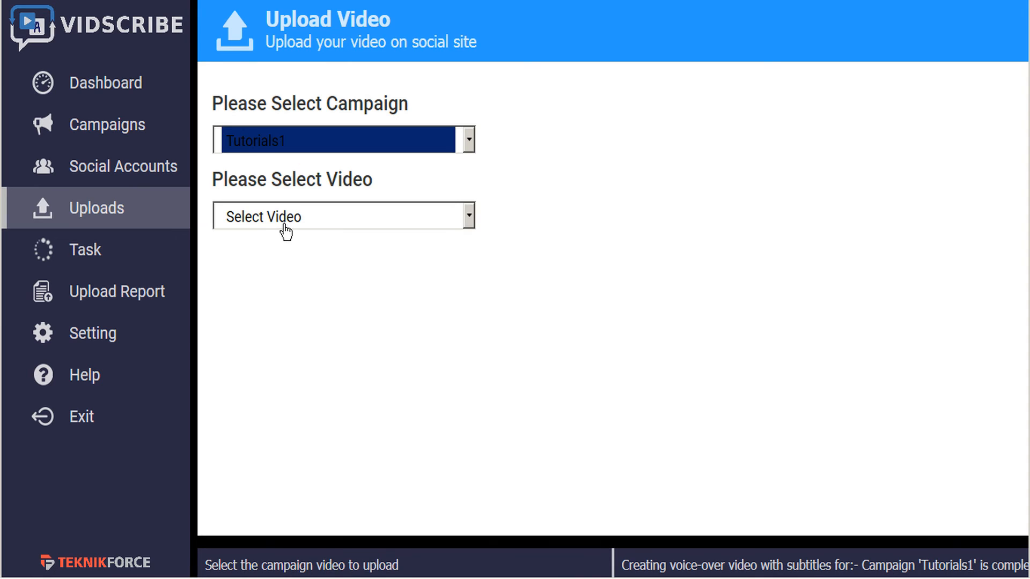
left_click(381, 225)
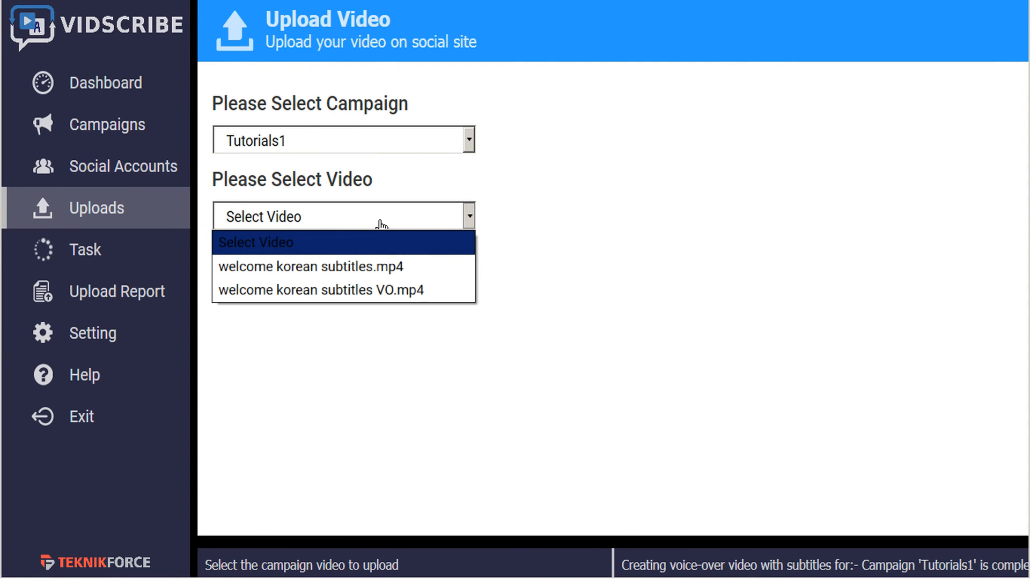
left_click(383, 299)
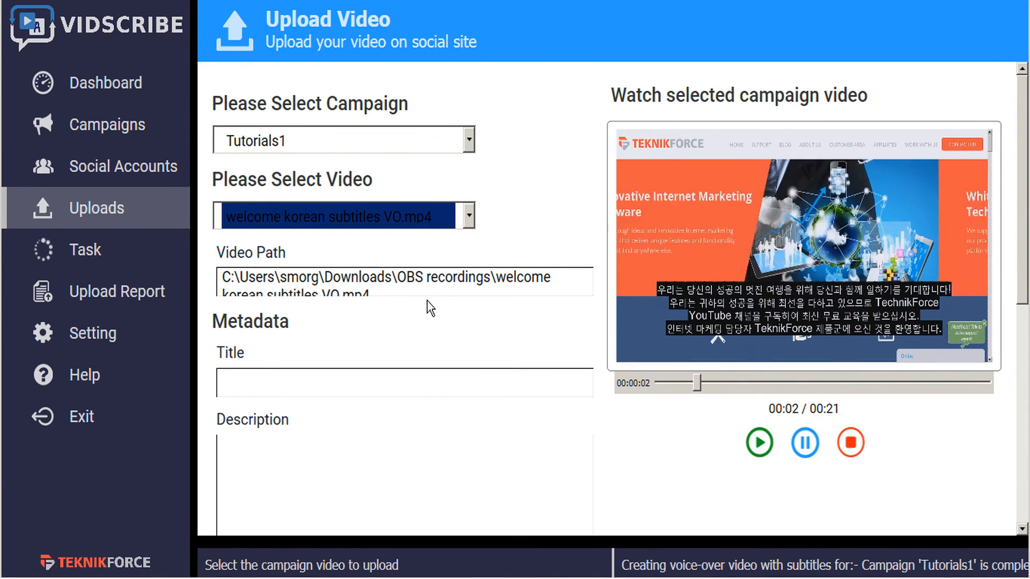
Pause the selected campaign video preview
left_click(805, 443)
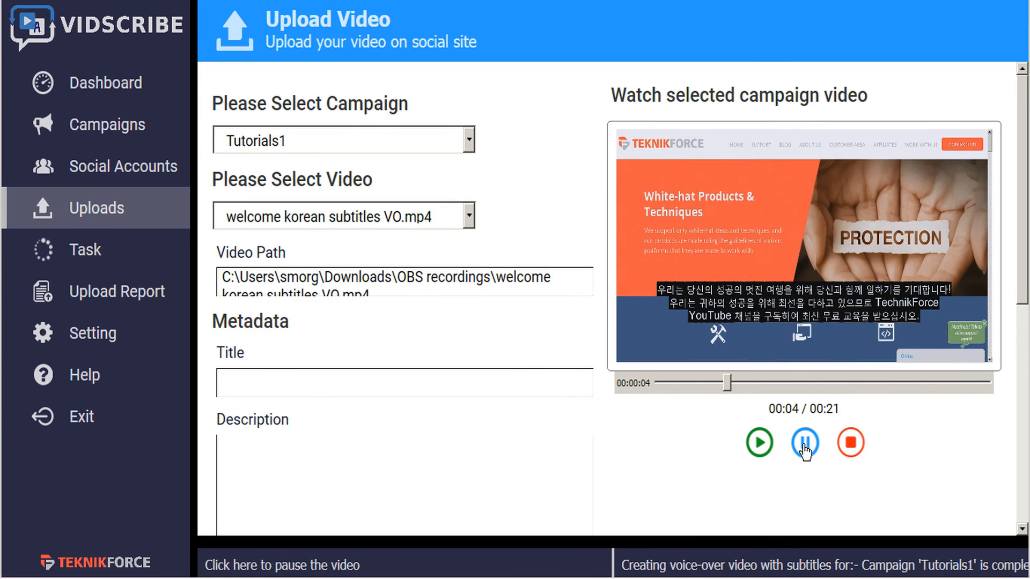
scroll(512, 313, "down", 1)
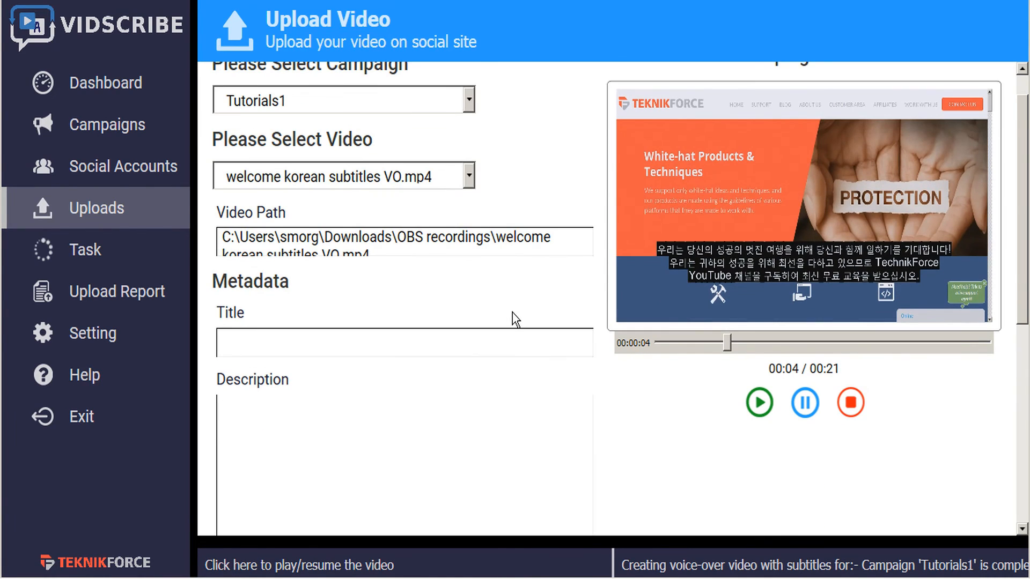
Open the sample text translator, delete the old Hindi translation, and translate the English welcome sentence into Korean
left_click(492, 544)
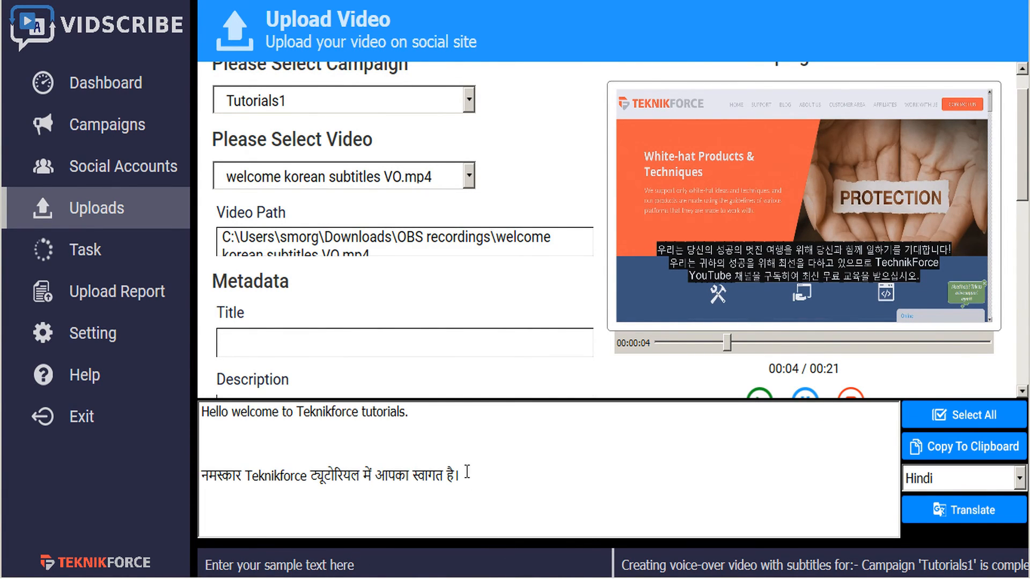
left_click_drag(469, 475, 467, 453)
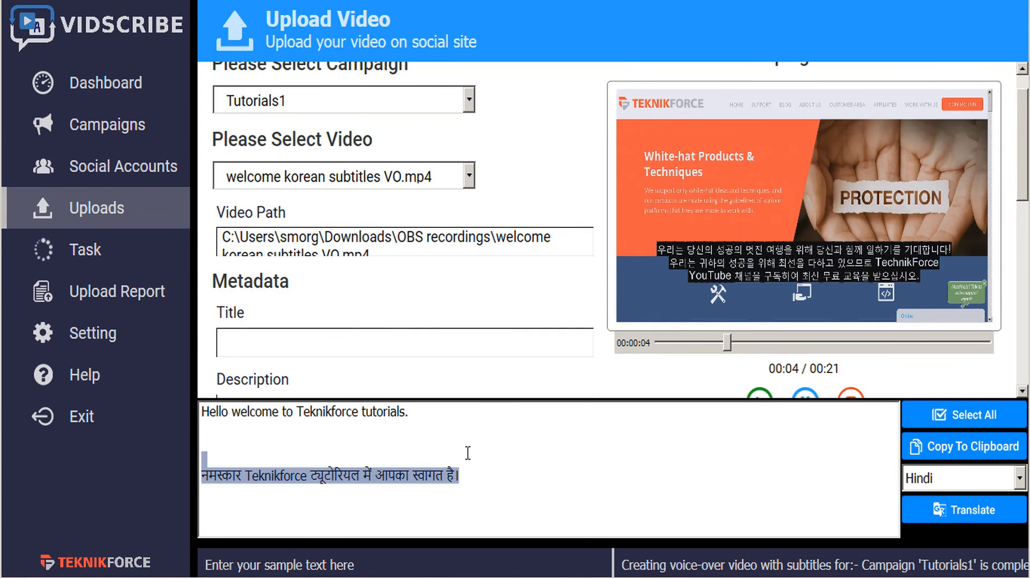
key("BackSpace")
key("BackSpace")
key("BackSpace")
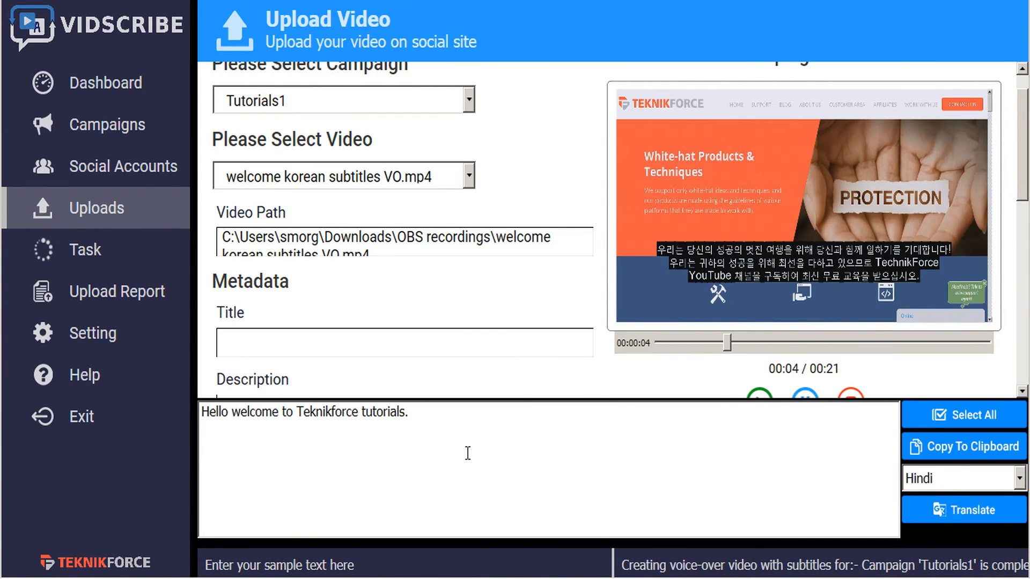
left_click(1017, 479)
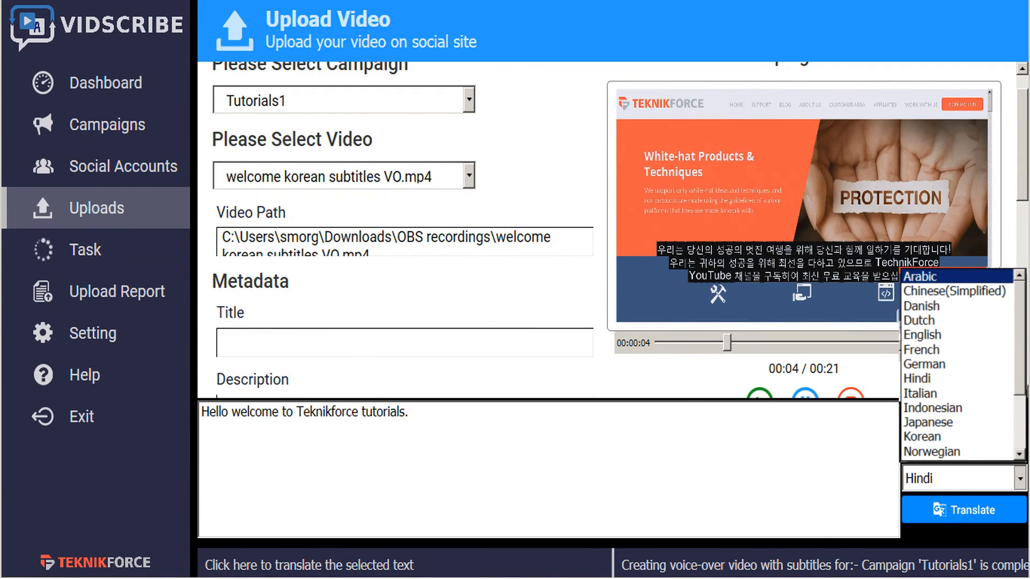
left_click(921, 436)
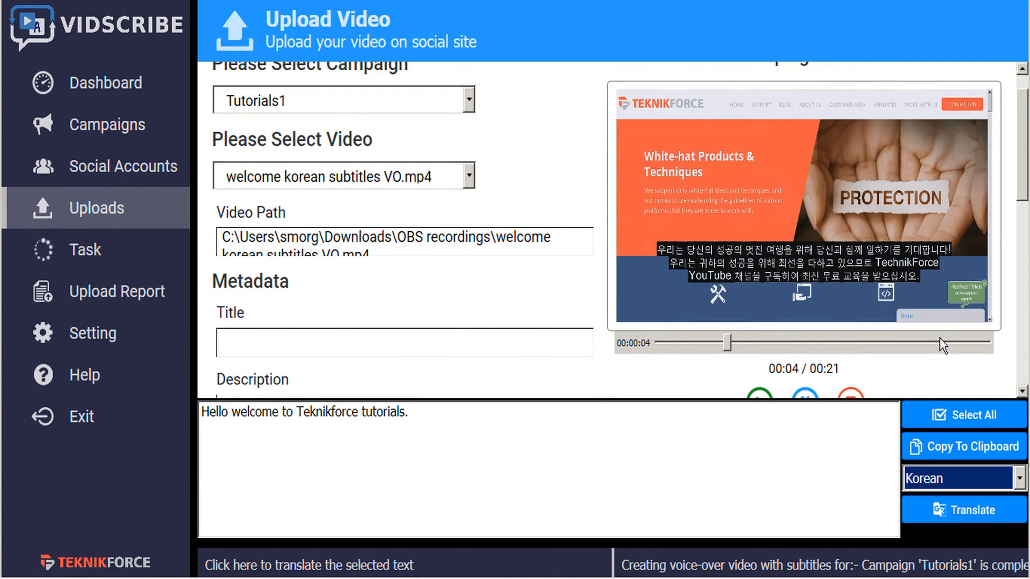
left_click(970, 512)
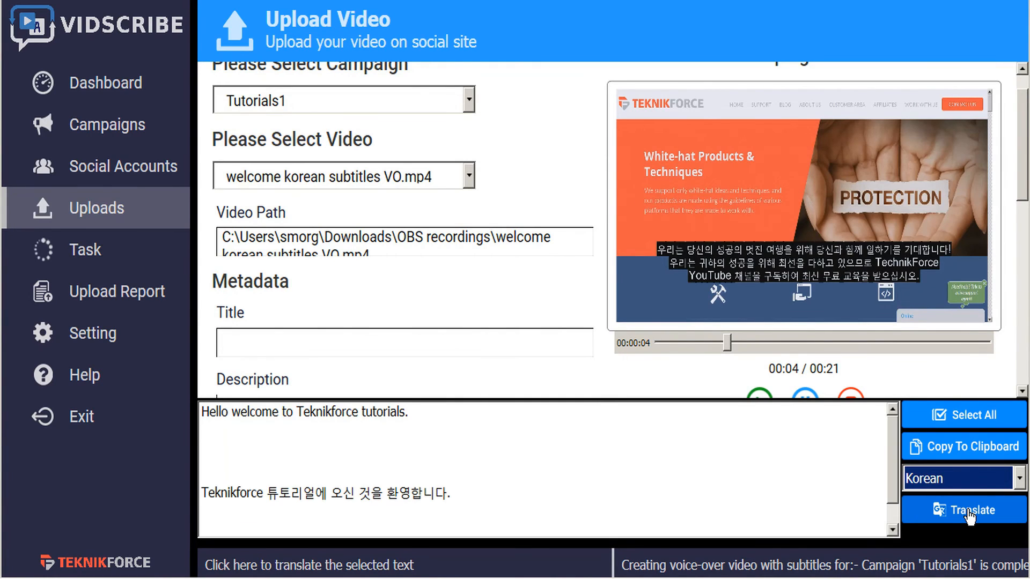
Copy the Korean translation and paste it as the video title
left_click_drag(466, 497, 196, 499)
key("ctrl+c")
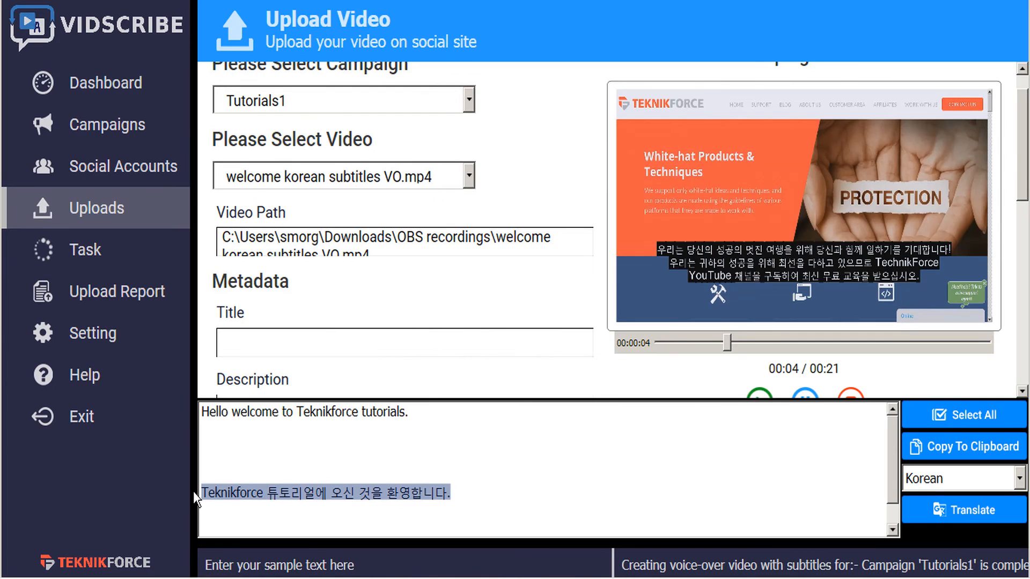
left_click(302, 551)
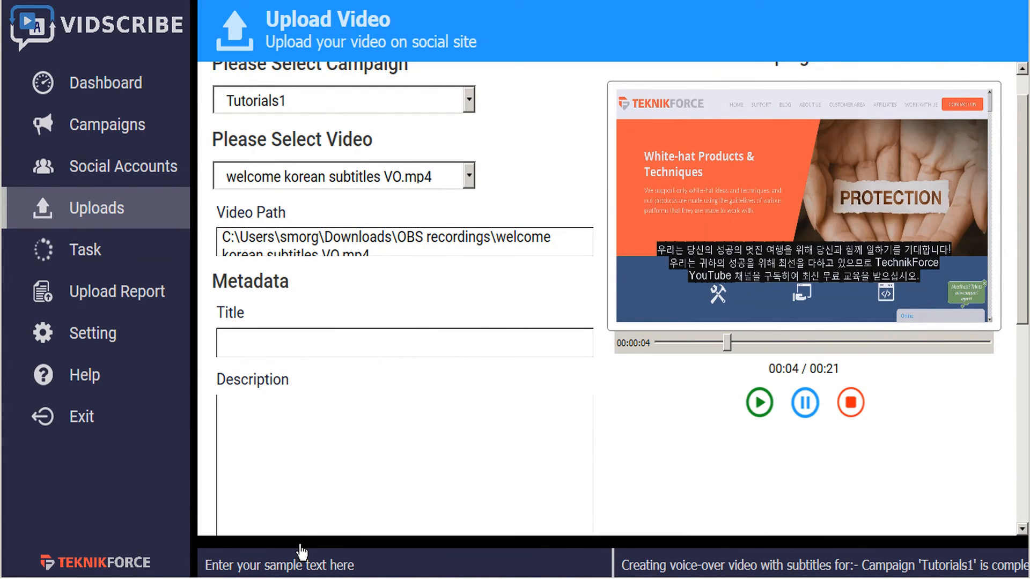
left_click(290, 341)
key("ctrl+v")
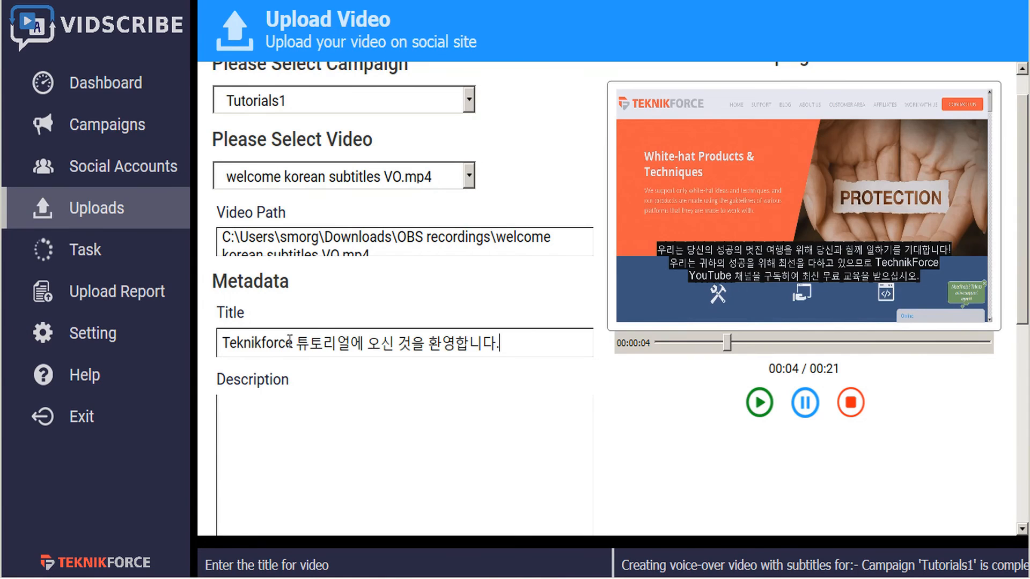
left_click(317, 431)
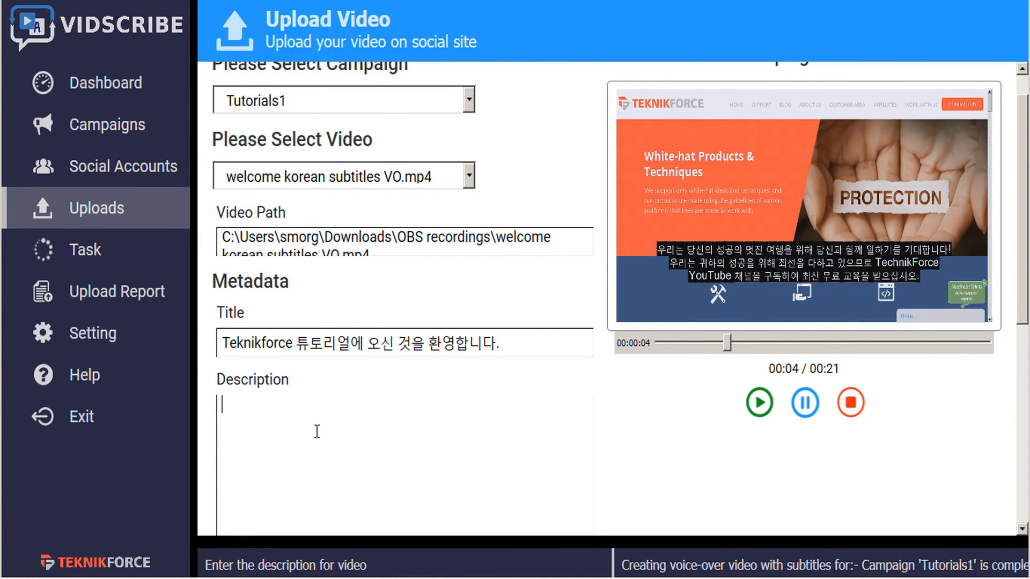
key("ctrl+v")
key("Return")
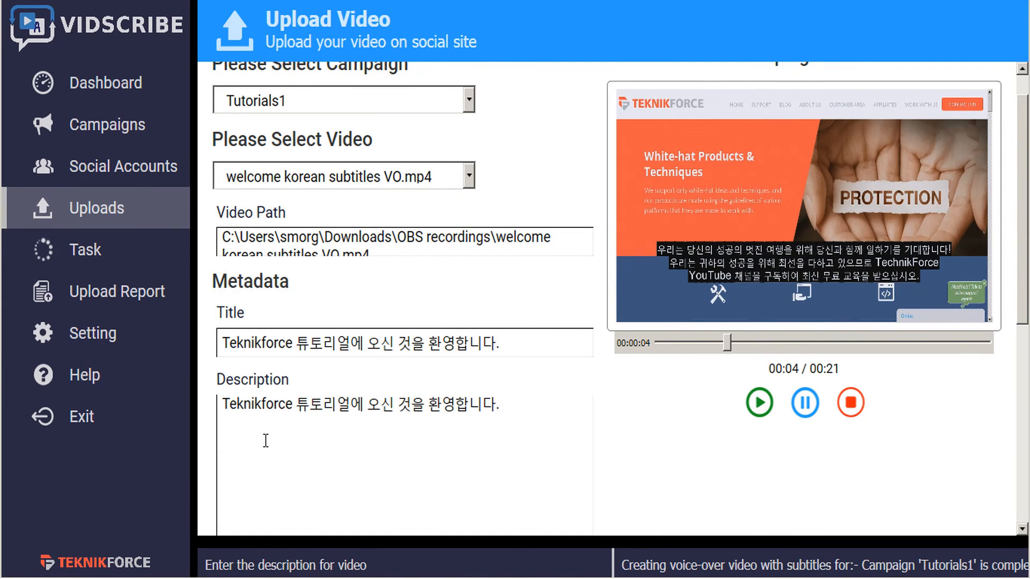
type("https://teknikforce.com/")
Replace the translator text with "internet marketing" and translate it into Korean
scroll(456, 439, "down", 2)
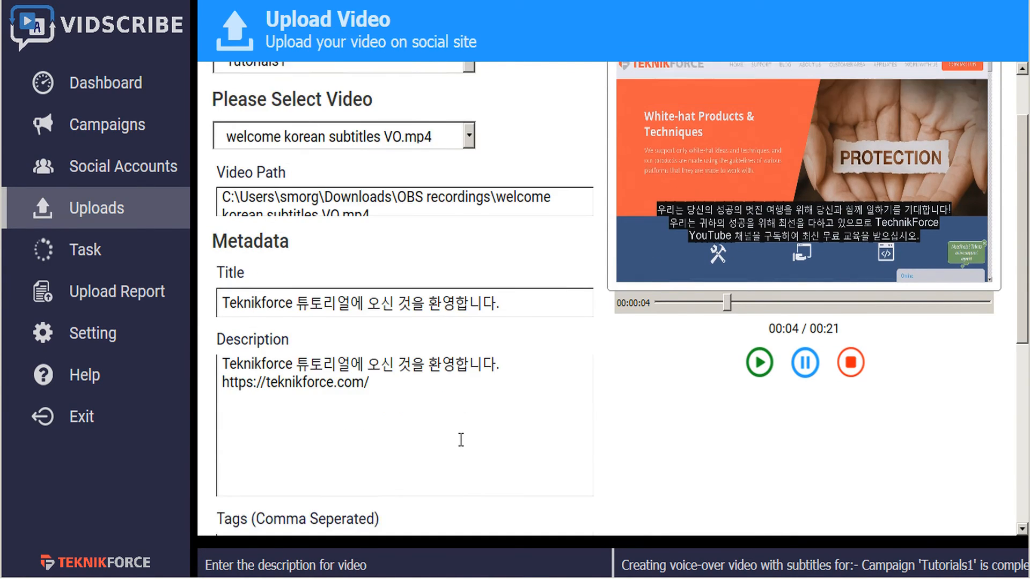
scroll(469, 426, "down", 2)
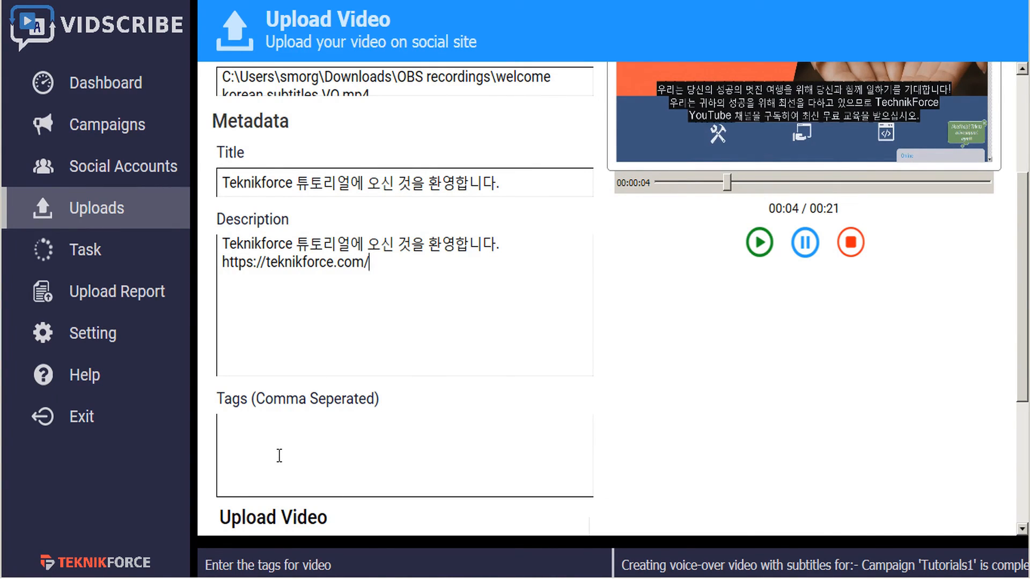
left_click(368, 543)
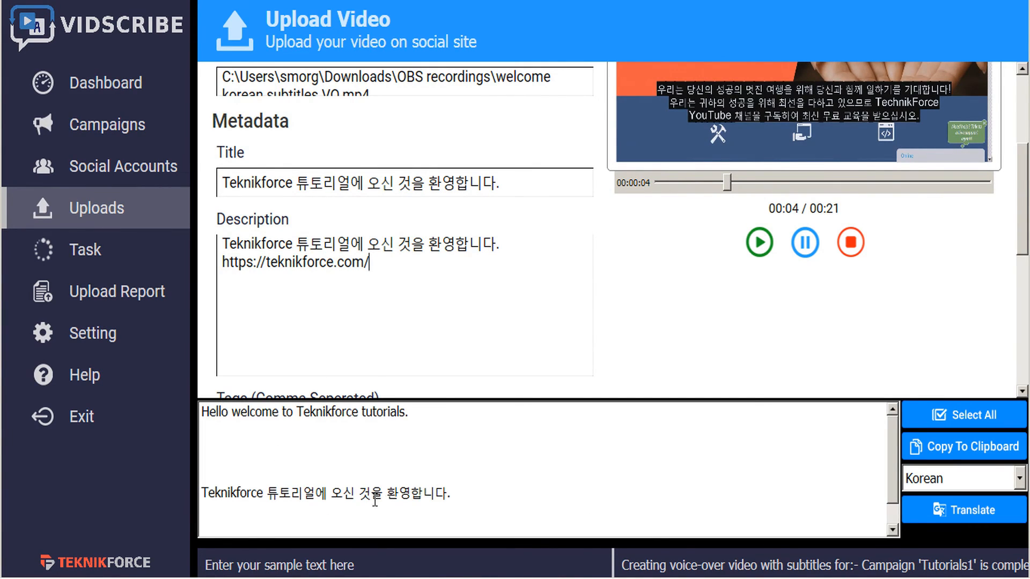
key("ctrl+a")
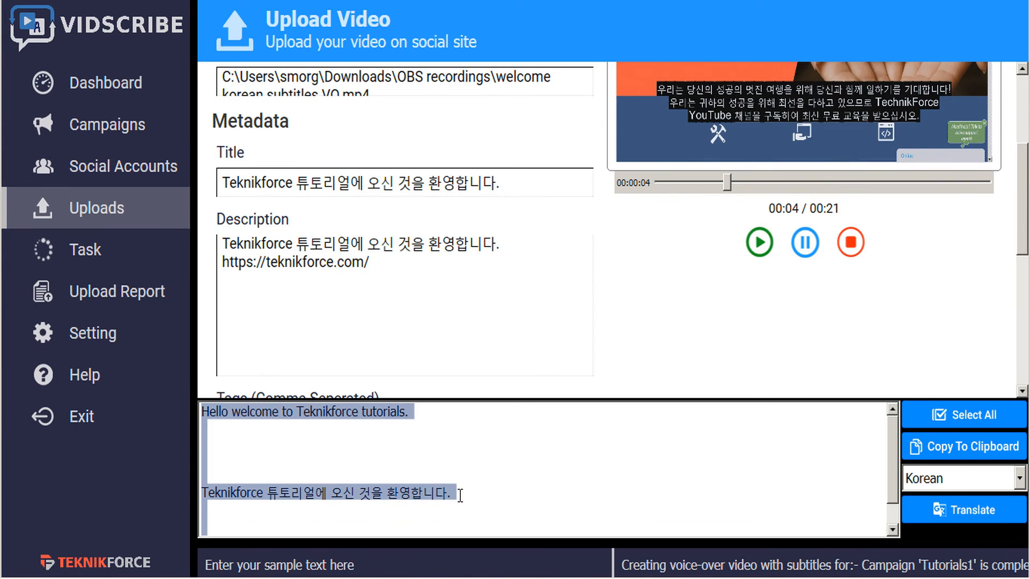
type("internet marketing")
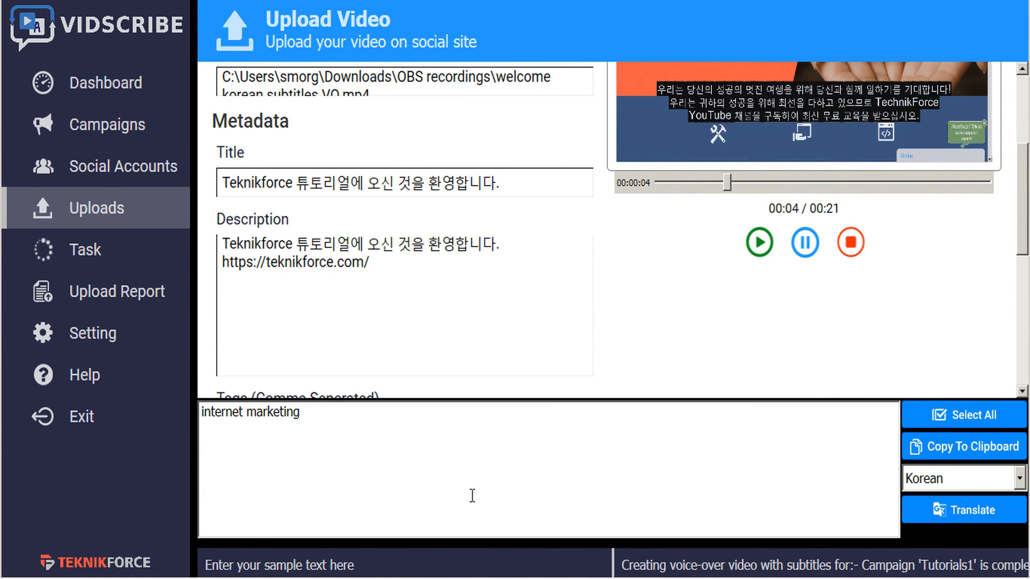
left_click(1004, 519)
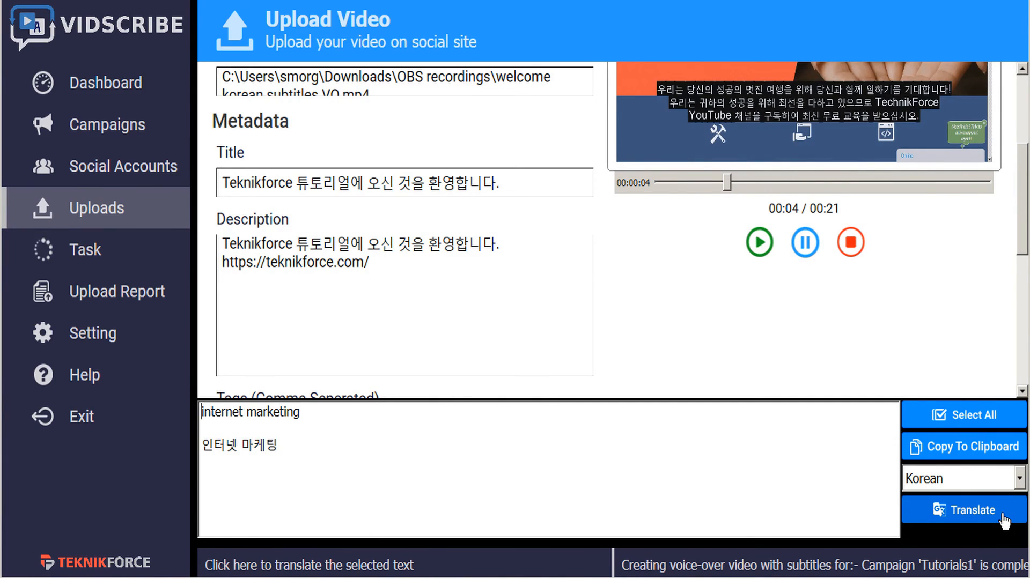
Copy the Korean phrase 인터넷 마케팅 and paste it into the Tags field
left_click_drag(278, 445, 181, 445)
key("ctrl+c")
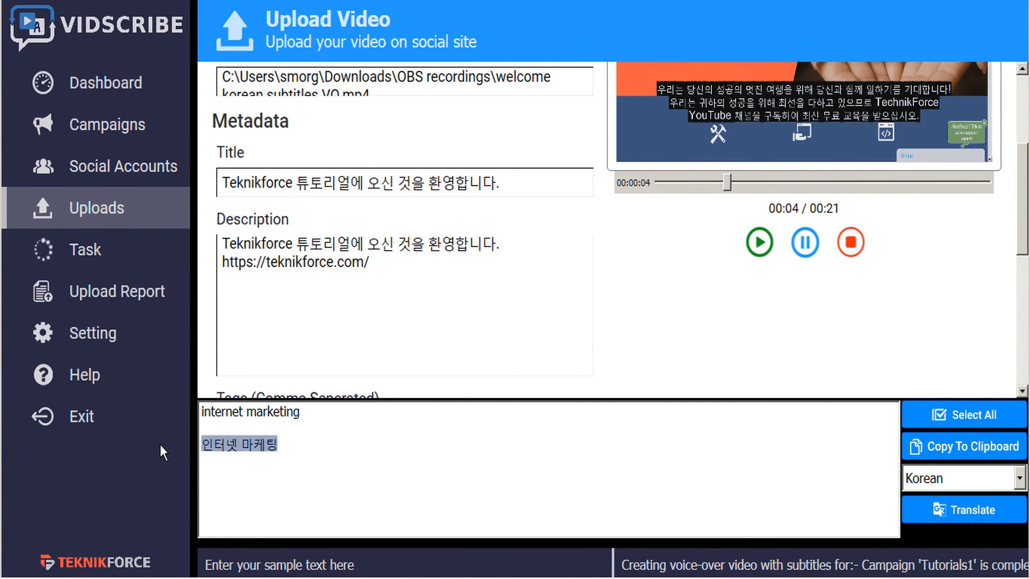
scroll(346, 320, "down", 3)
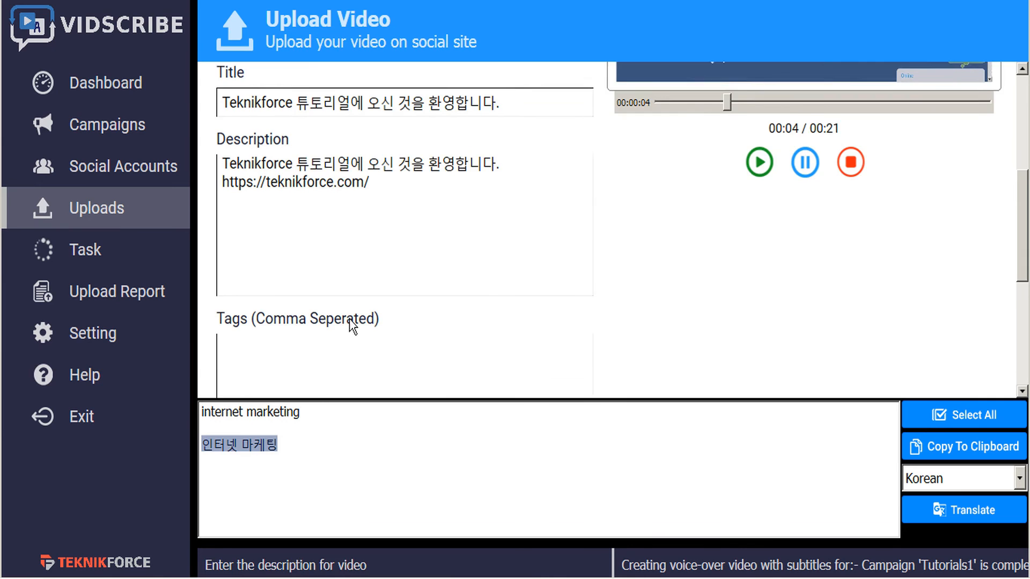
left_click(324, 324)
key("ctrl+v")
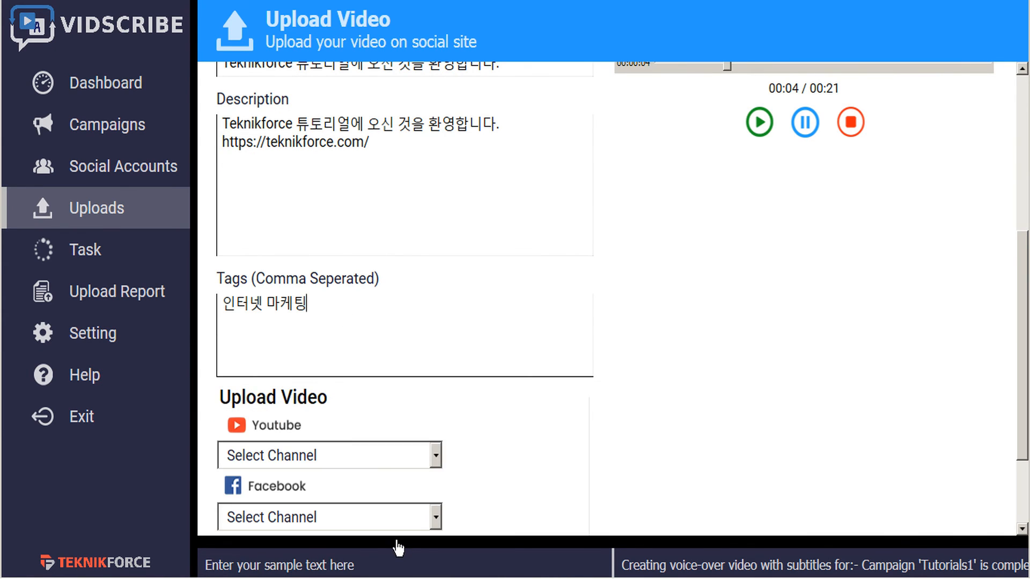
Choose VideoPromoVIP as the YouTube upload channel, leaving Facebook without a channel
scroll(527, 353, "down", 3)
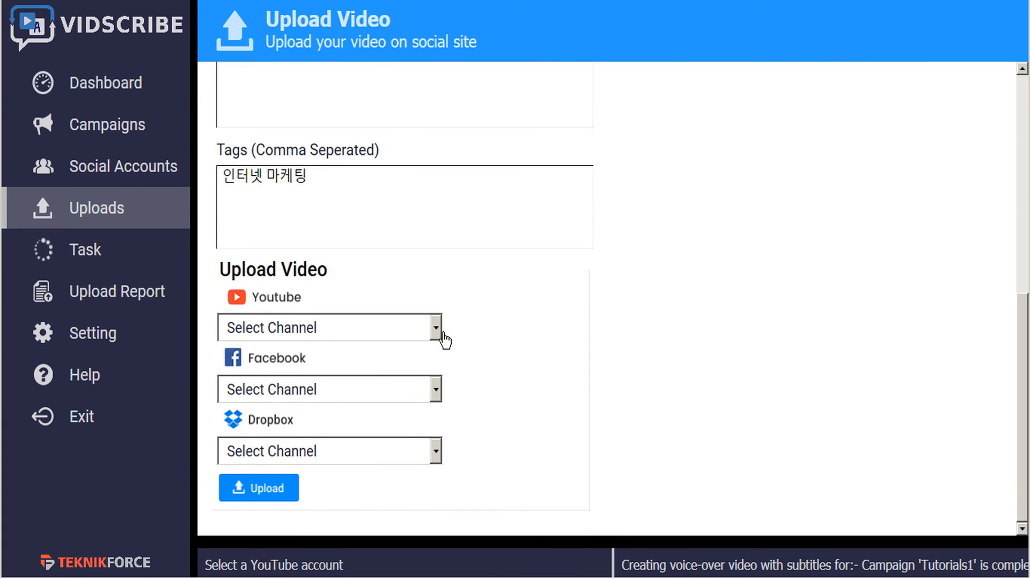
left_click(437, 332)
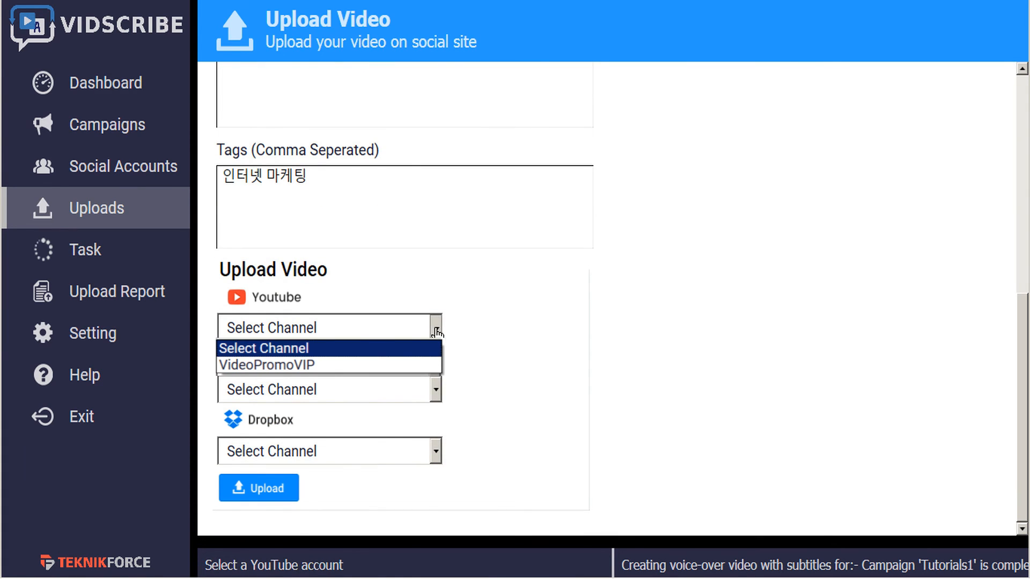
left_click(332, 363)
left_click(391, 396)
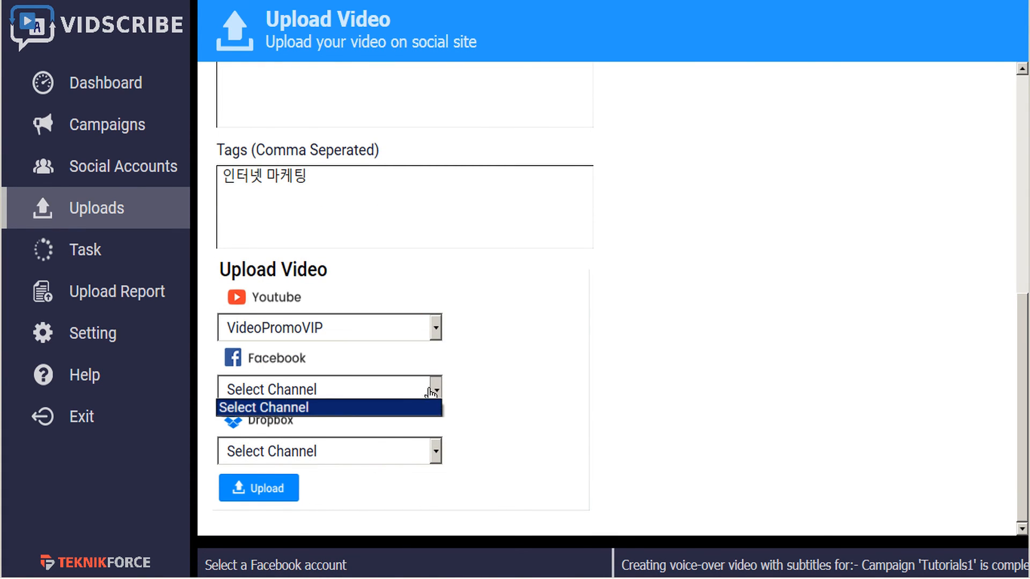
left_click(435, 408)
Choose Video Promo as the Dropbox channel and start the upload
left_click(436, 452)
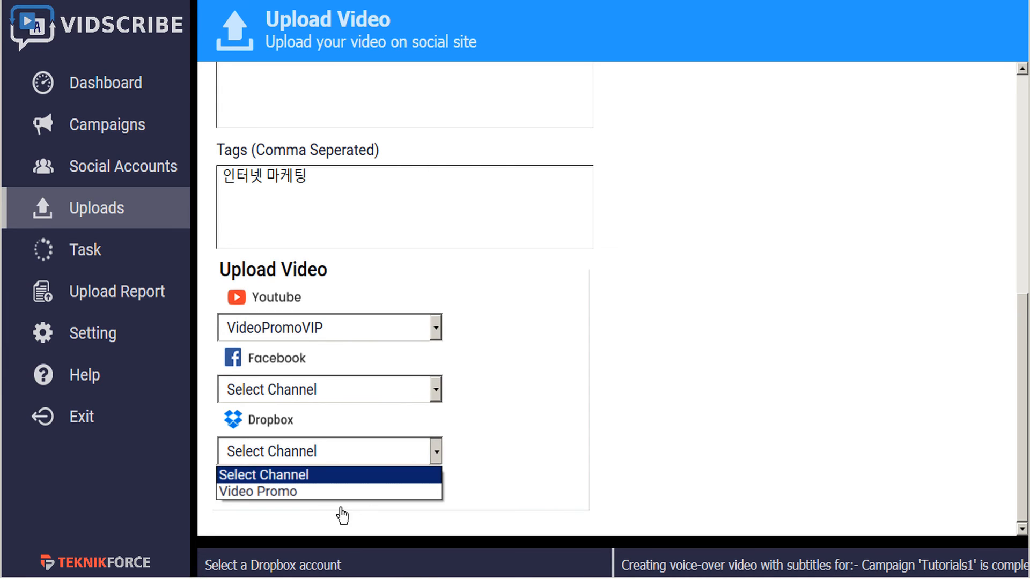
left_click(327, 491)
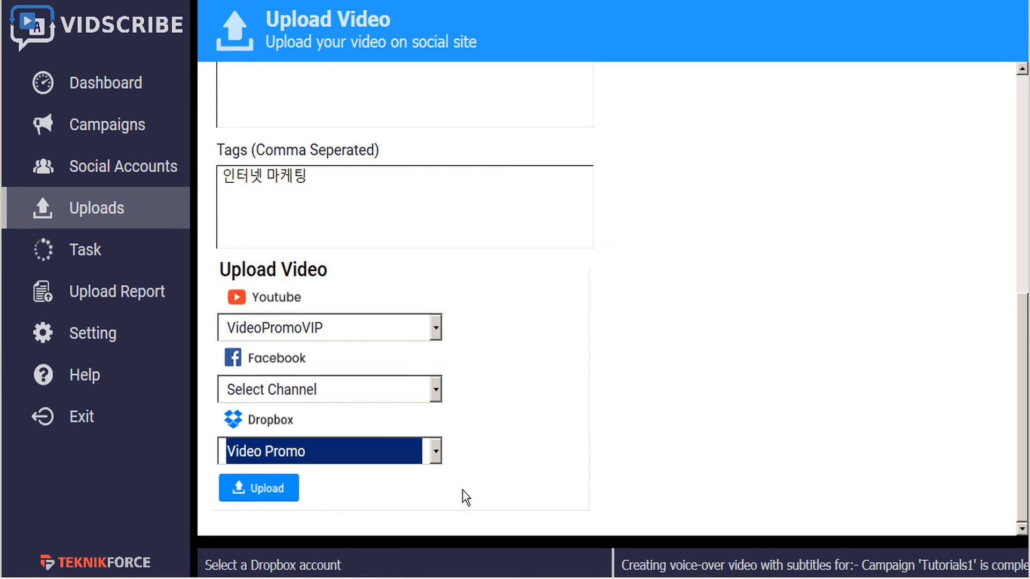
left_click(271, 494)
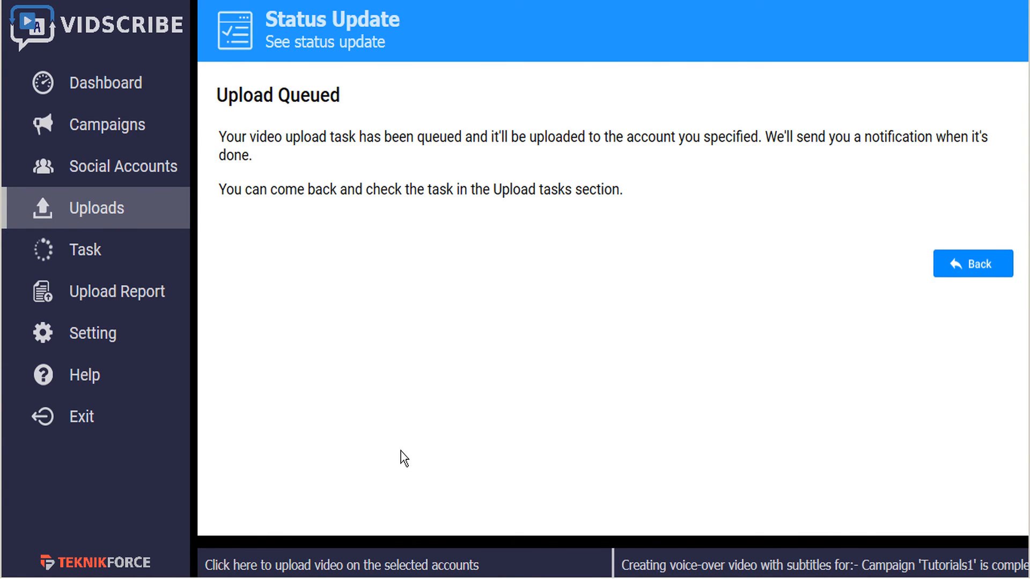